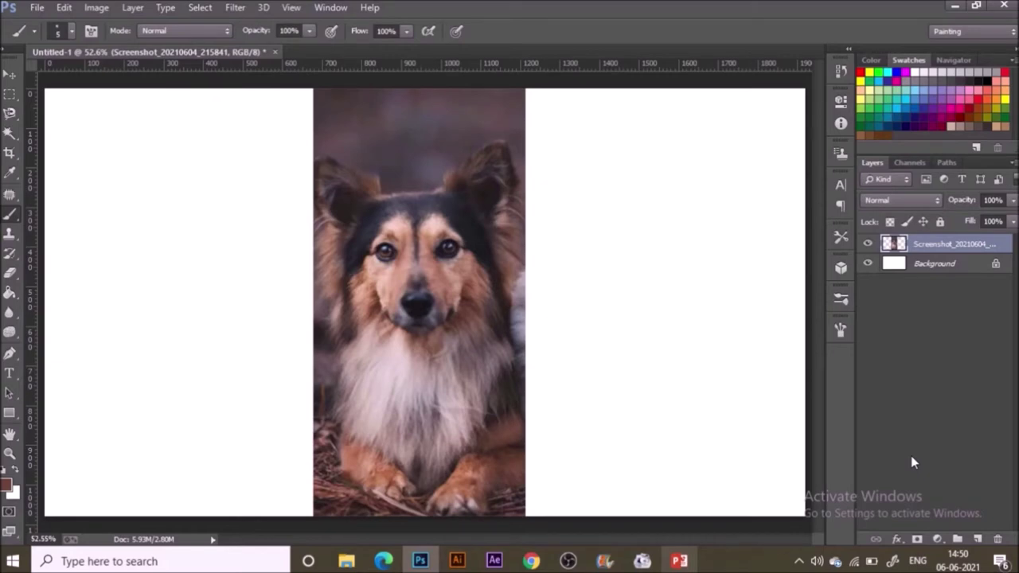
# Step: Add a new layer above the dog photo and set up a 10 px round brush with black as the foreground colour
pyautogui.click(978, 539)
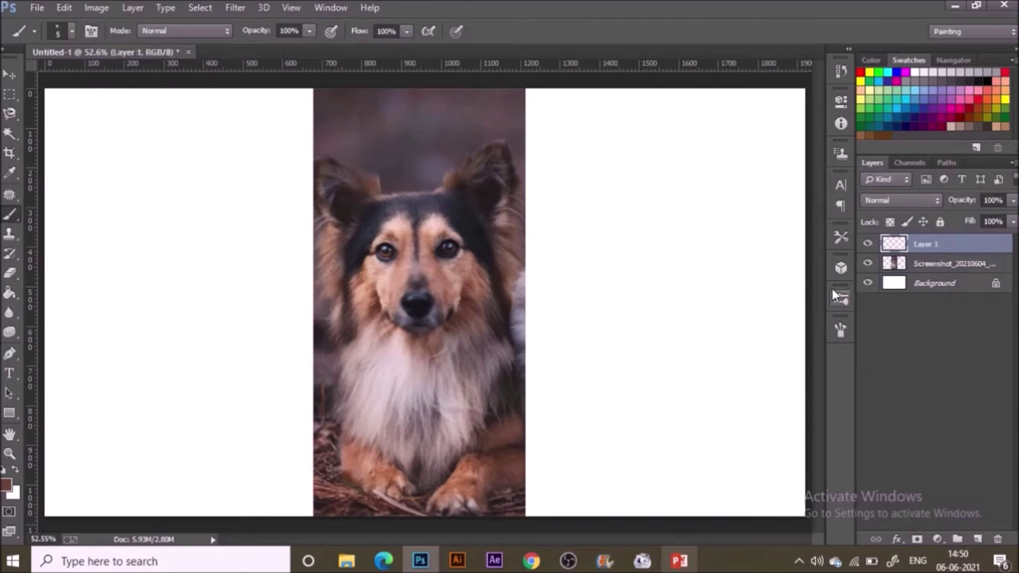
pyautogui.click(833, 330)
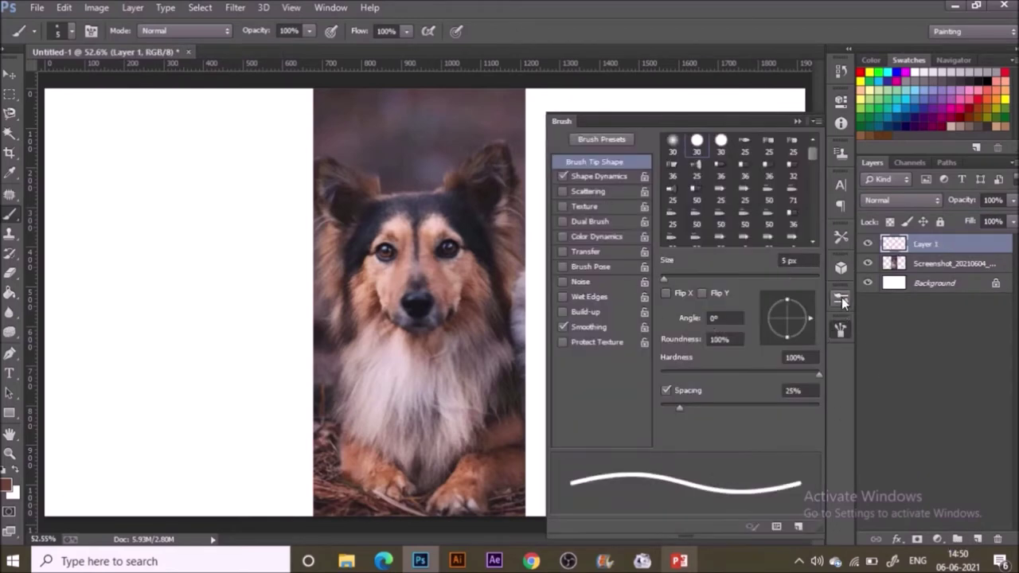
pyautogui.click(840, 299)
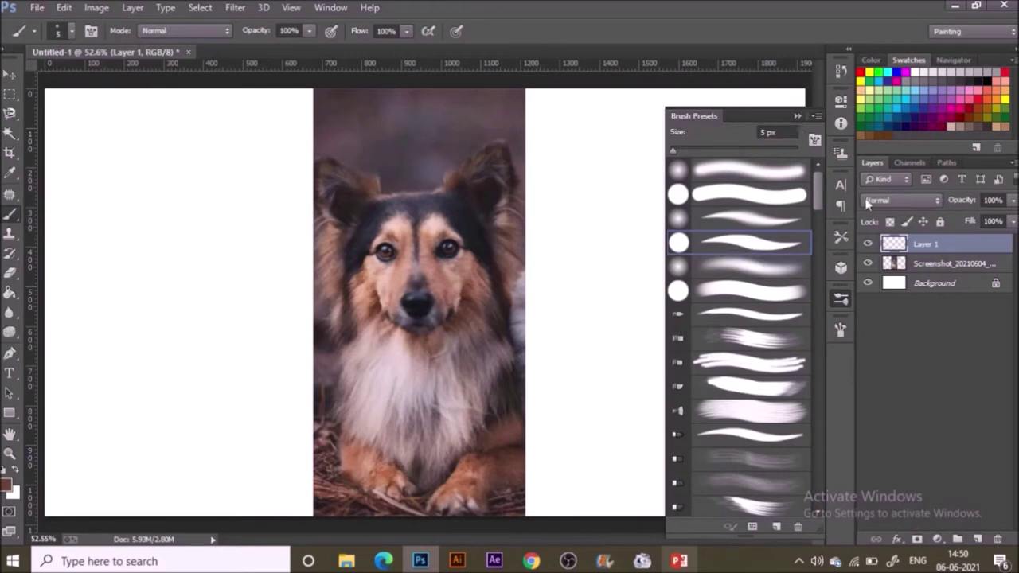
pyautogui.click(7, 471)
pyautogui.click(796, 117)
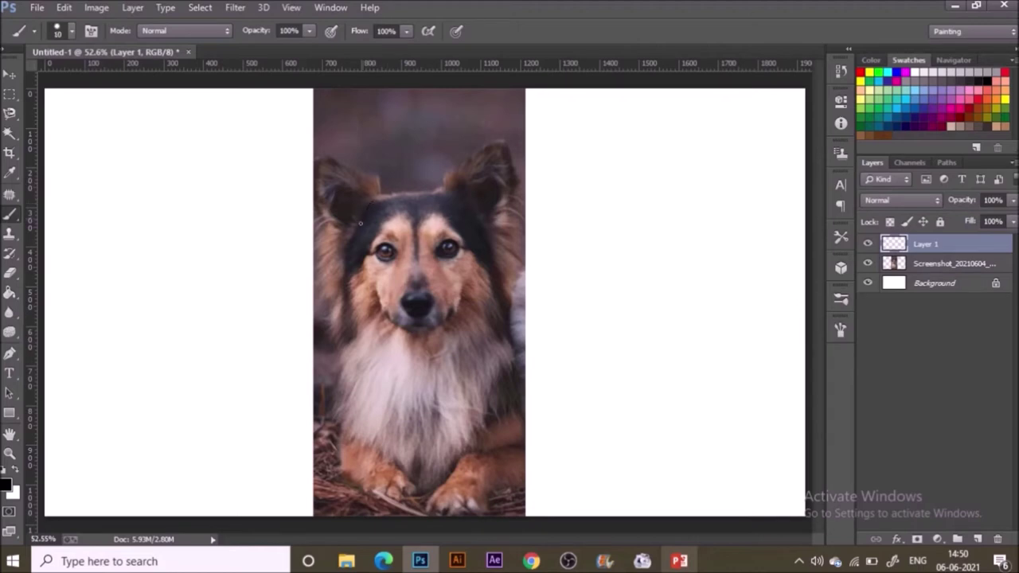
# Step: Trace the dog's dark head marking, the two tan face patches and the muzzle with black brush lines
pyautogui.moveTo(360, 223)
pyautogui.mouseDown()
pyautogui.moveTo(346, 274)
pyautogui.moveTo(344, 347)
pyautogui.mouseUp()
pyautogui.moveTo(380, 194)
pyautogui.mouseDown()
pyautogui.moveTo(457, 195)
pyautogui.moveTo(495, 264)
pyautogui.moveTo(517, 359)
pyautogui.mouseUp()
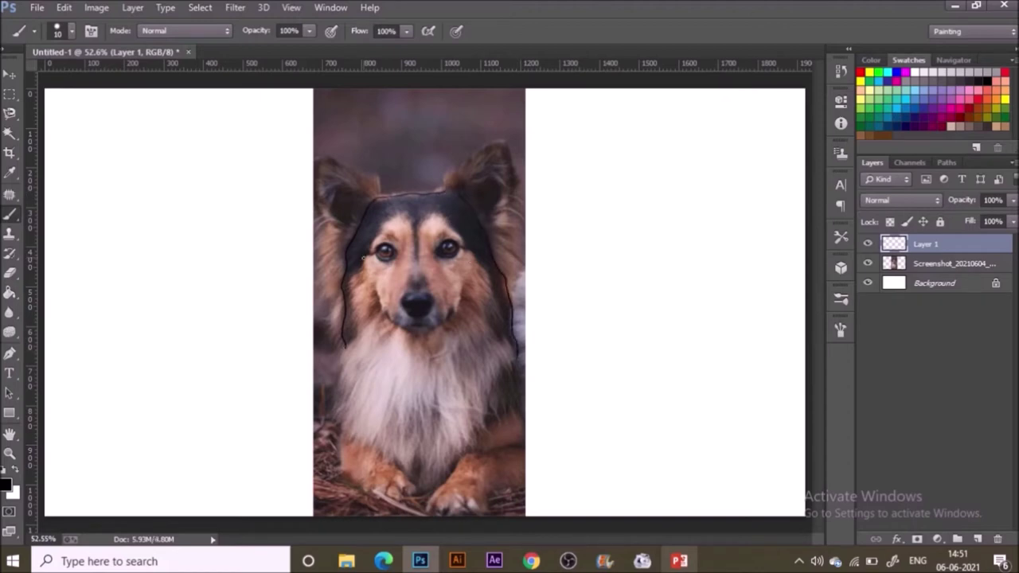
pyautogui.moveTo(354, 286); pyautogui.dragTo(345, 350)
pyautogui.moveTo(380, 231); pyautogui.dragTo(414, 232)
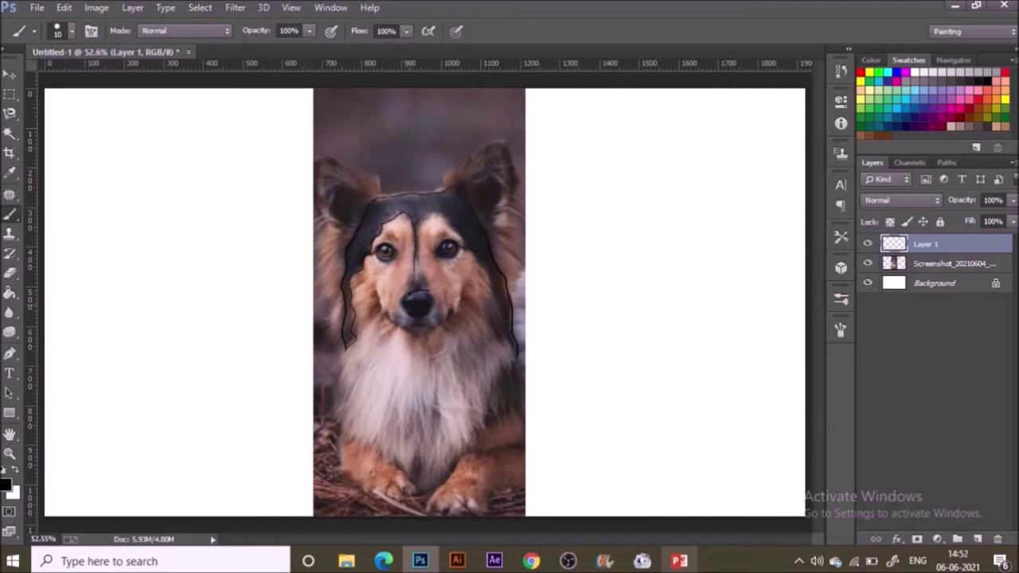
pyautogui.moveTo(429, 291)
pyautogui.mouseDown()
pyautogui.moveTo(465, 246)
pyautogui.moveTo(494, 286)
pyautogui.moveTo(518, 356)
pyautogui.mouseUp()
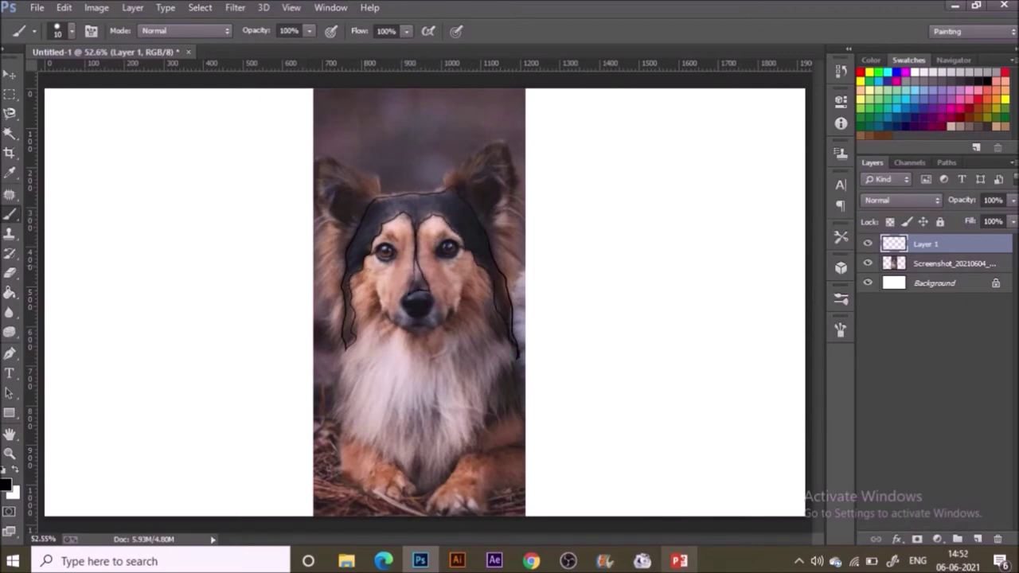
pyautogui.moveTo(391, 319)
pyautogui.mouseDown()
pyautogui.moveTo(436, 334)
pyautogui.moveTo(460, 284)
pyautogui.mouseUp()
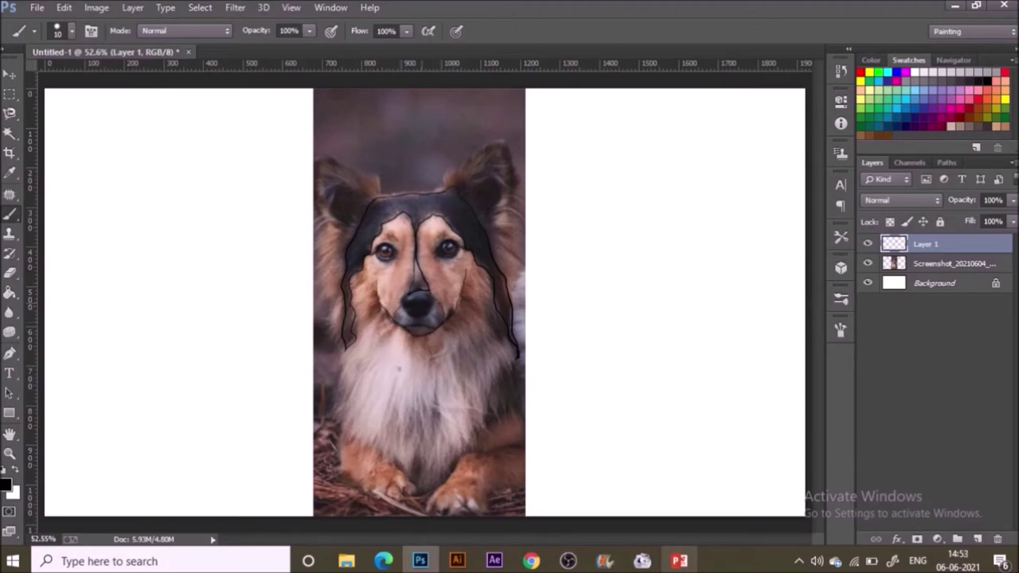
# Step: Trace the chest fur and both front legs with black brush lines, redoing the first chest outline
pyautogui.moveTo(408, 312)
pyautogui.mouseDown()
pyautogui.moveTo(430, 291)
pyautogui.moveTo(334, 336)
pyautogui.moveTo(385, 441)
pyautogui.moveTo(451, 449)
pyautogui.moveTo(479, 390)
pyautogui.mouseUp()
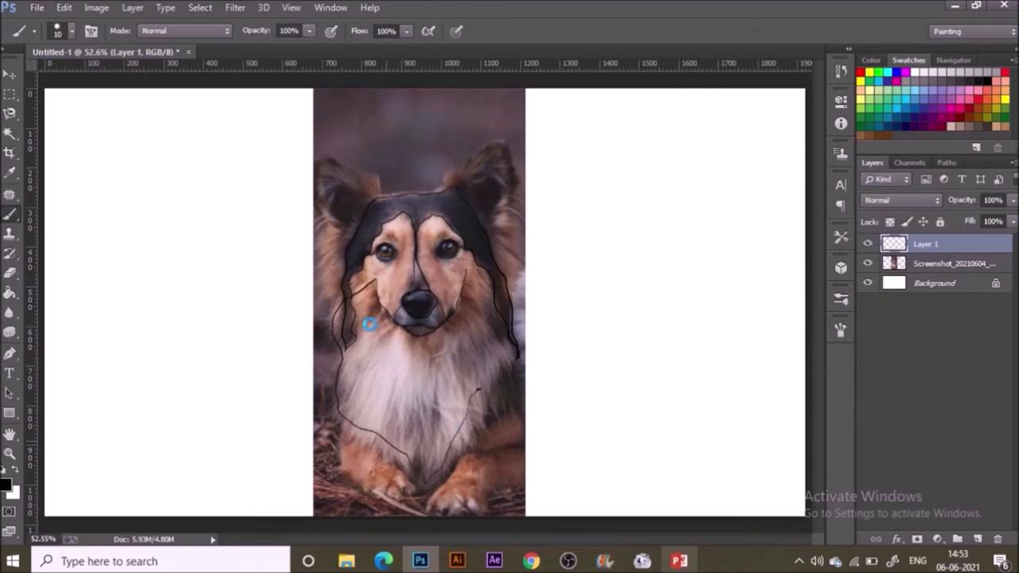
pyautogui.hotkey('ctrl', 'z')
pyautogui.moveTo(379, 278)
pyautogui.mouseDown()
pyautogui.moveTo(343, 325)
pyautogui.moveTo(438, 482)
pyautogui.moveTo(495, 367)
pyautogui.moveTo(521, 355)
pyautogui.mouseUp()
pyautogui.moveTo(466, 266); pyautogui.dragTo(494, 284)
pyautogui.moveTo(348, 413)
pyautogui.mouseDown()
pyautogui.moveTo(381, 498)
pyautogui.moveTo(410, 473)
pyautogui.moveTo(351, 419)
pyautogui.mouseUp()
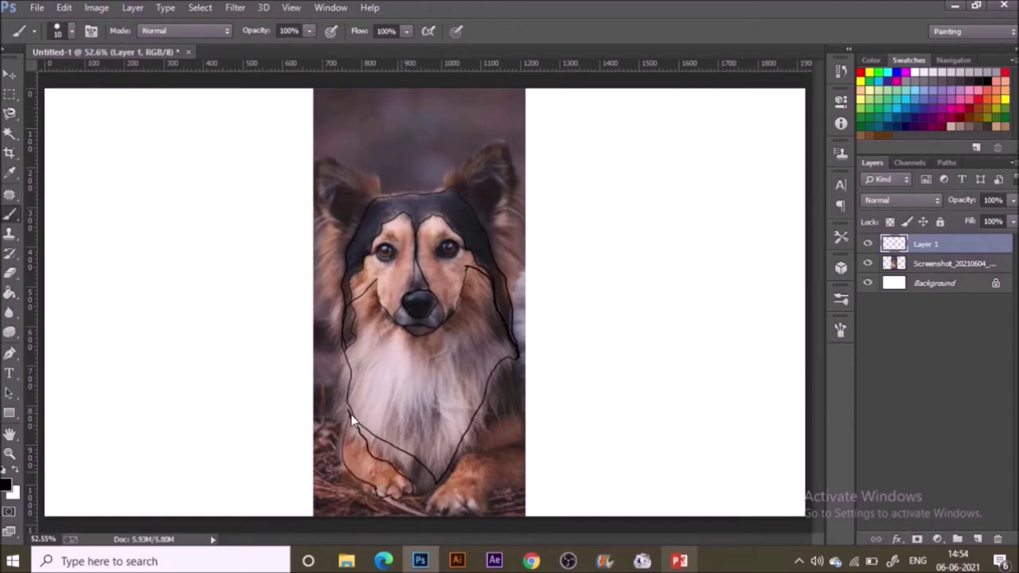
pyautogui.moveTo(476, 455)
pyautogui.mouseDown()
pyautogui.moveTo(507, 421)
pyautogui.moveTo(468, 456)
pyautogui.moveTo(436, 508)
pyautogui.moveTo(477, 510)
pyautogui.moveTo(488, 484)
pyautogui.moveTo(519, 440)
pyautogui.mouseUp()
# Step: Outline both ears and the eyes in black, hiding and showing the photo layer to check the line art
pyautogui.moveTo(458, 176)
pyautogui.mouseDown()
pyautogui.moveTo(502, 154)
pyautogui.moveTo(507, 267)
pyautogui.mouseUp()
pyautogui.moveTo(378, 196)
pyautogui.mouseDown()
pyautogui.moveTo(337, 176)
pyautogui.moveTo(322, 185)
pyautogui.moveTo(346, 269)
pyautogui.mouseUp()
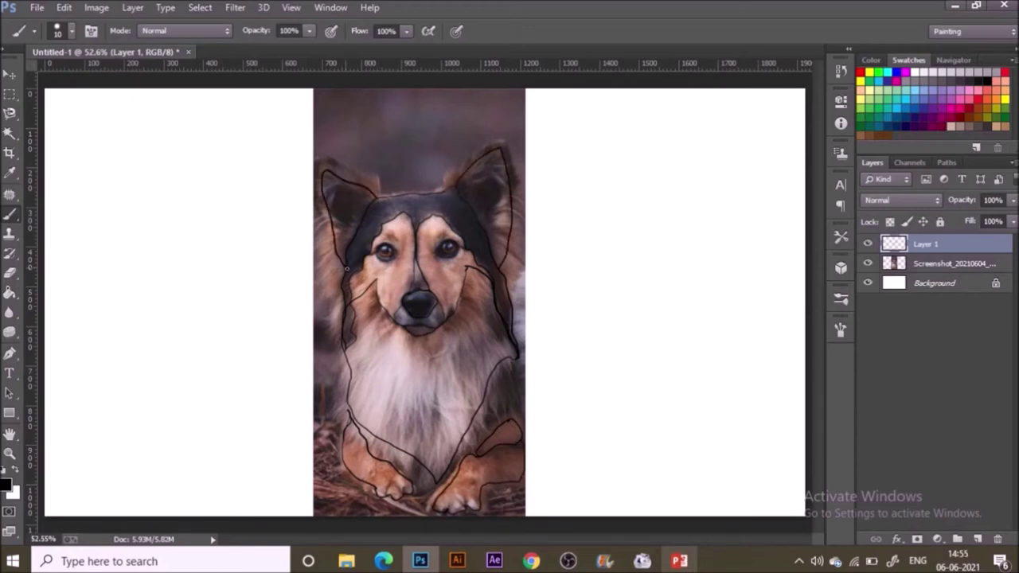
pyautogui.click(867, 263)
pyautogui.click(868, 263)
pyautogui.hotkey('ctrl', '+')
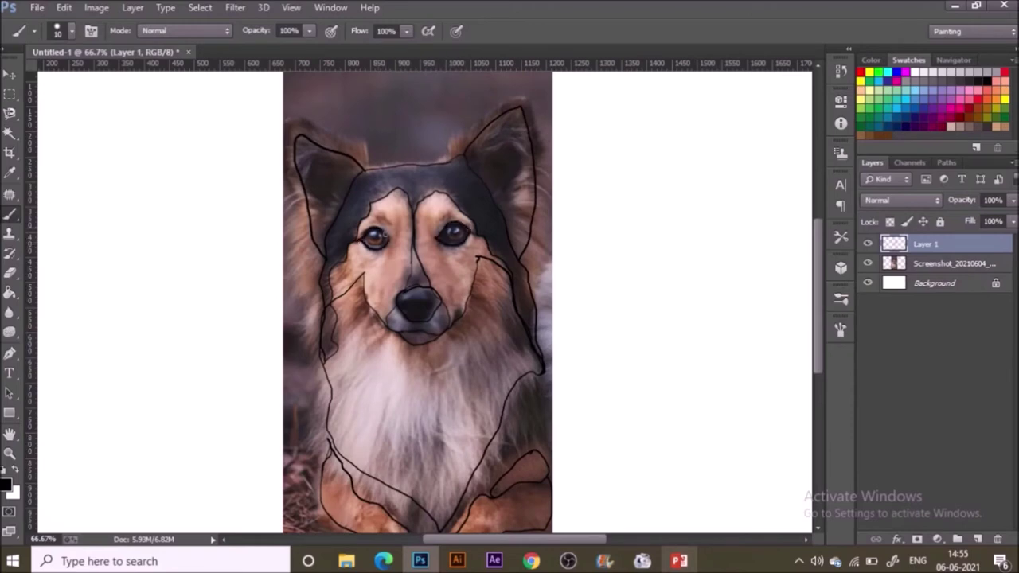
pyautogui.click(867, 262)
pyautogui.click(868, 263)
# Step: Add another layer on top and select both tan face patches on the outline layer with the Magic Wand
pyautogui.click(977, 539)
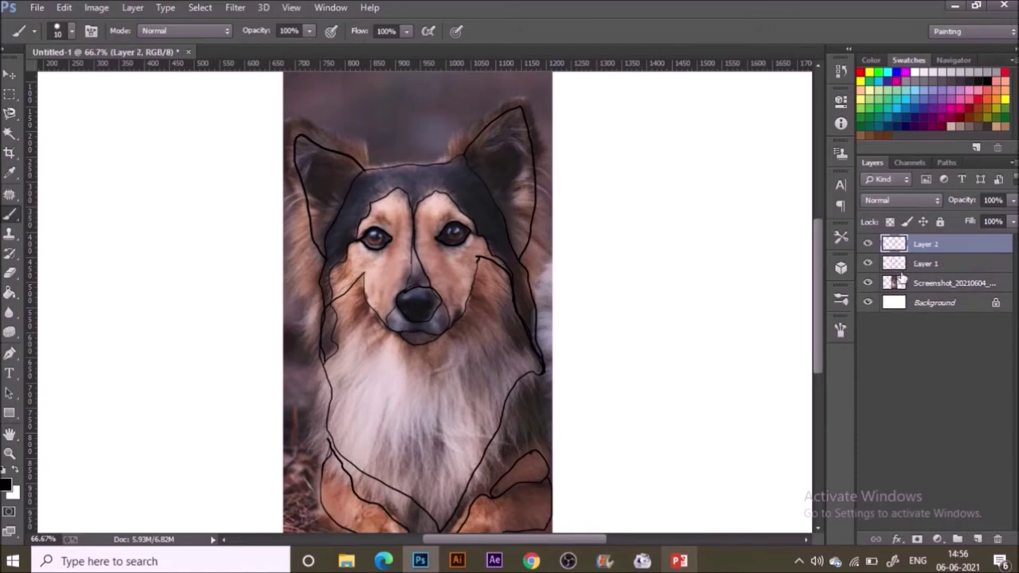
pyautogui.click(915, 270)
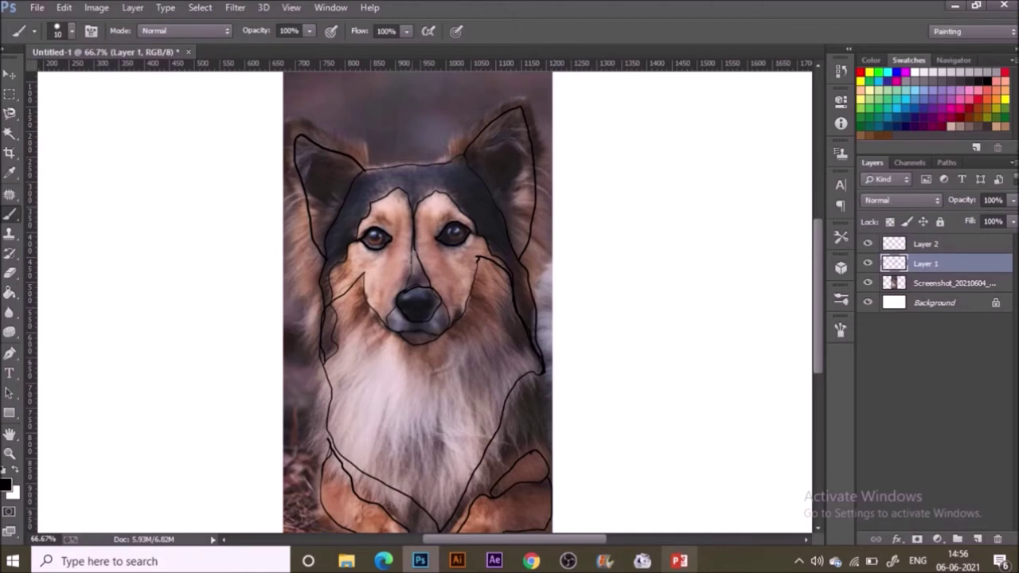
pyautogui.press('w')
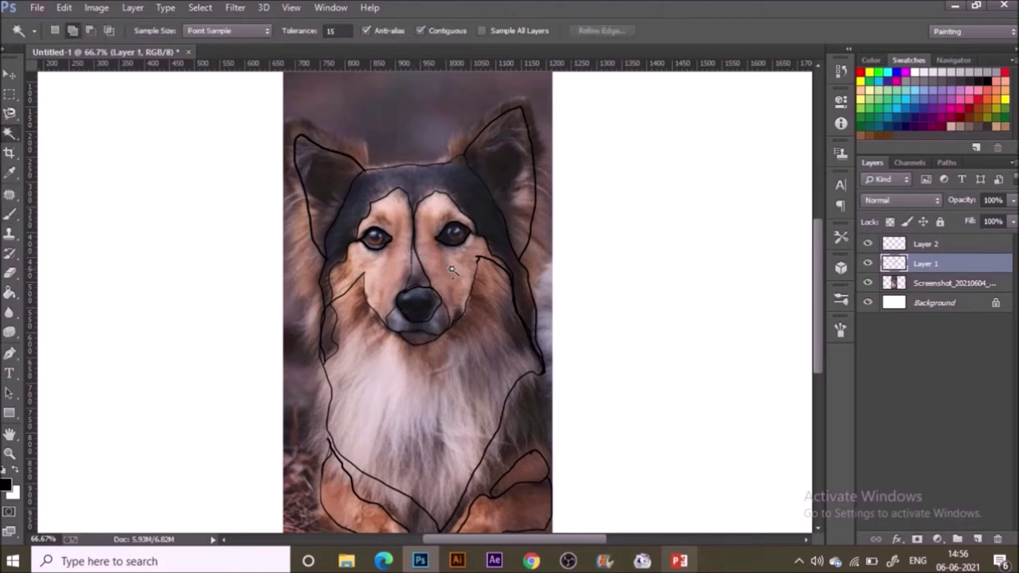
pyautogui.click(452, 272)
pyautogui.keyDown('shift'); pyautogui.click(395, 264); pyautogui.keyUp('shift')
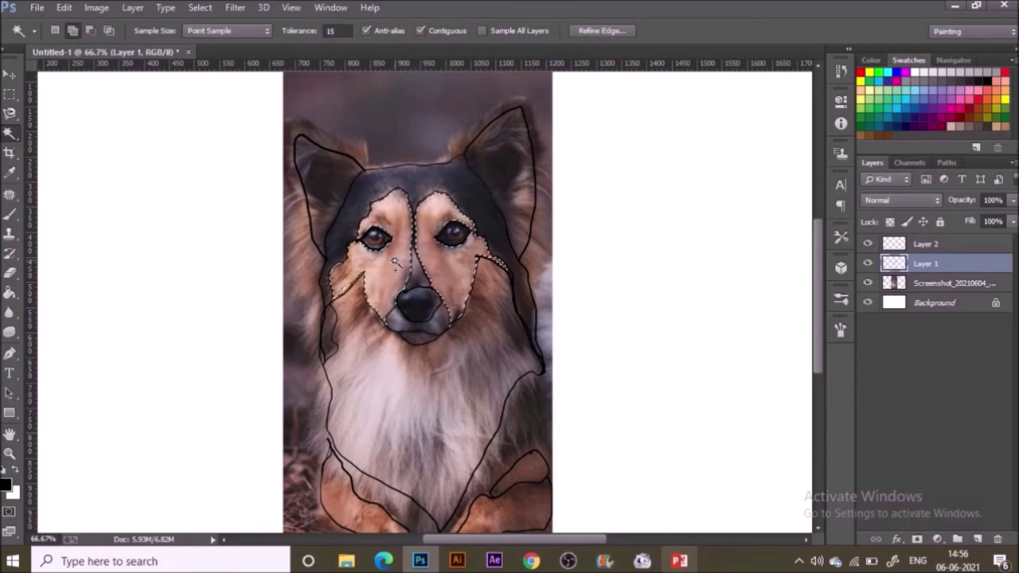
# Step: Expand the face patch selection by 3 pixels
pyautogui.click(218, 7)
pyautogui.moveTo(342, 190)
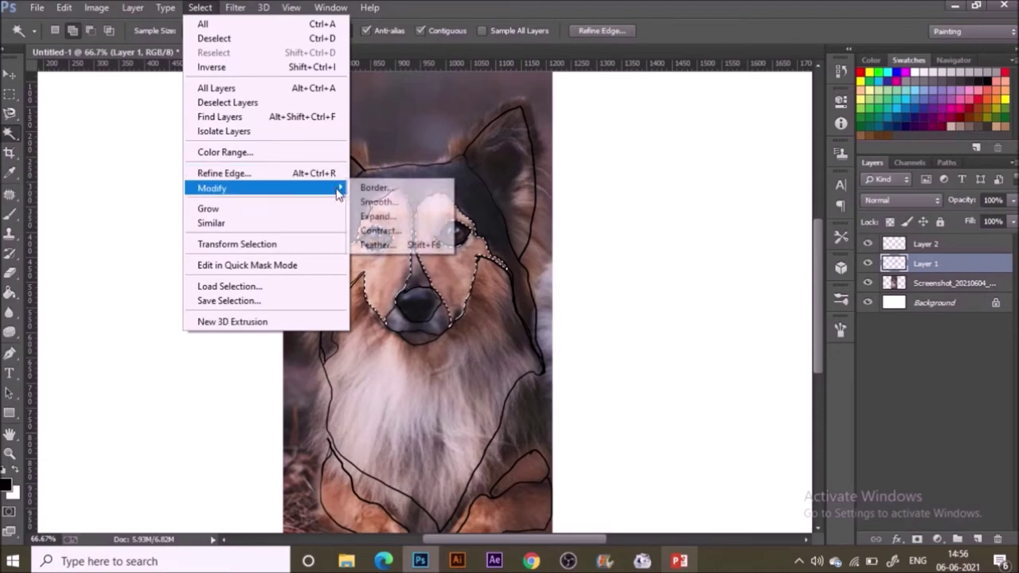
pyautogui.click(378, 215)
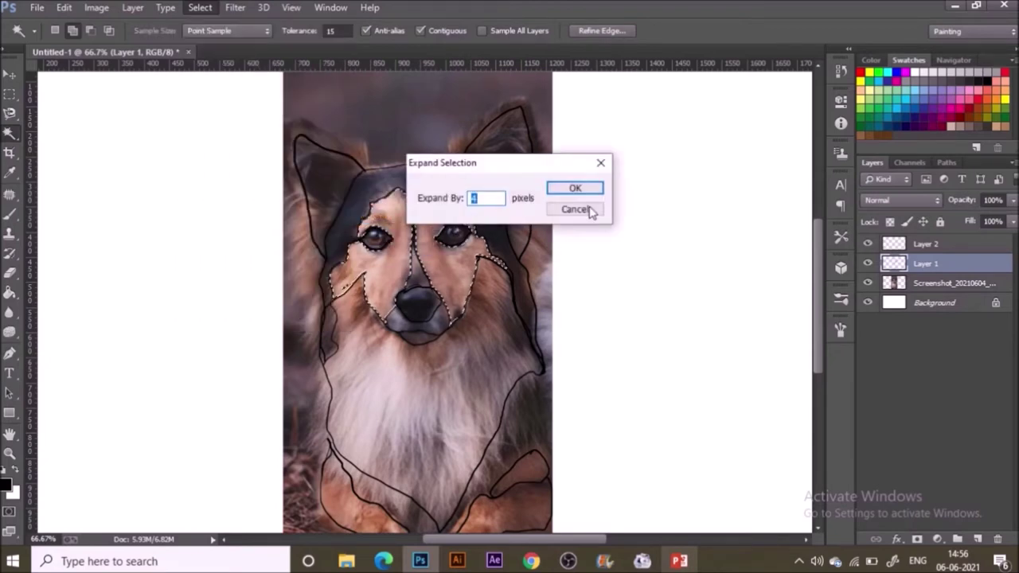
pyautogui.write('3')
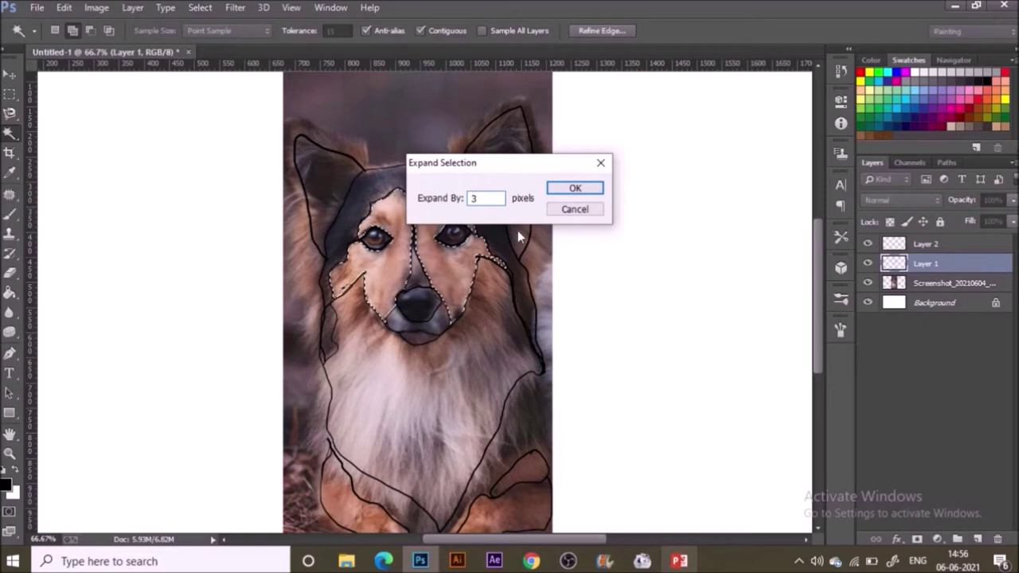
pyautogui.click(557, 191)
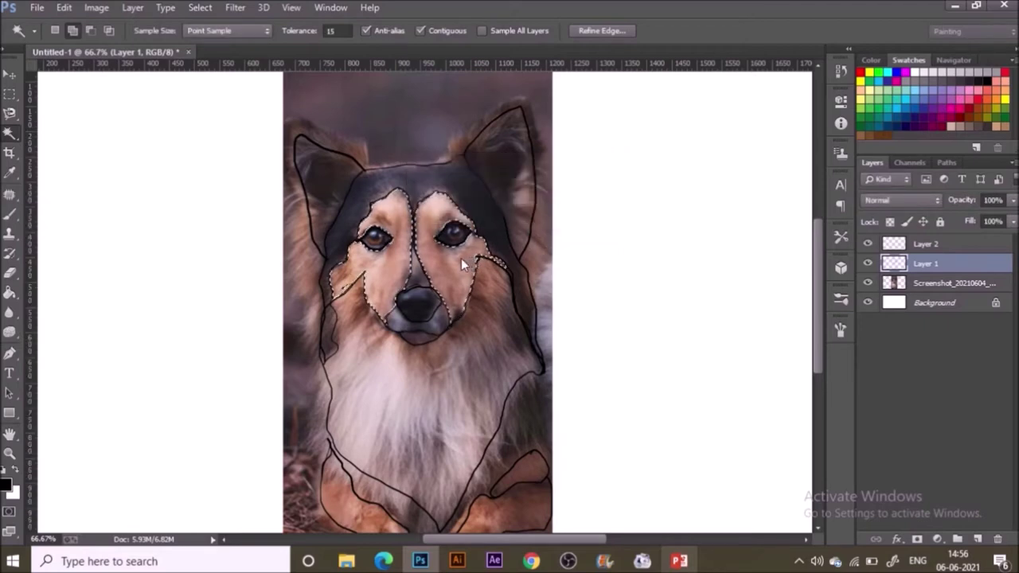
# Step: Sample the peach fur colour above the eye, fill both face patches with it on Layer 2, and deselect
pyautogui.press('i')
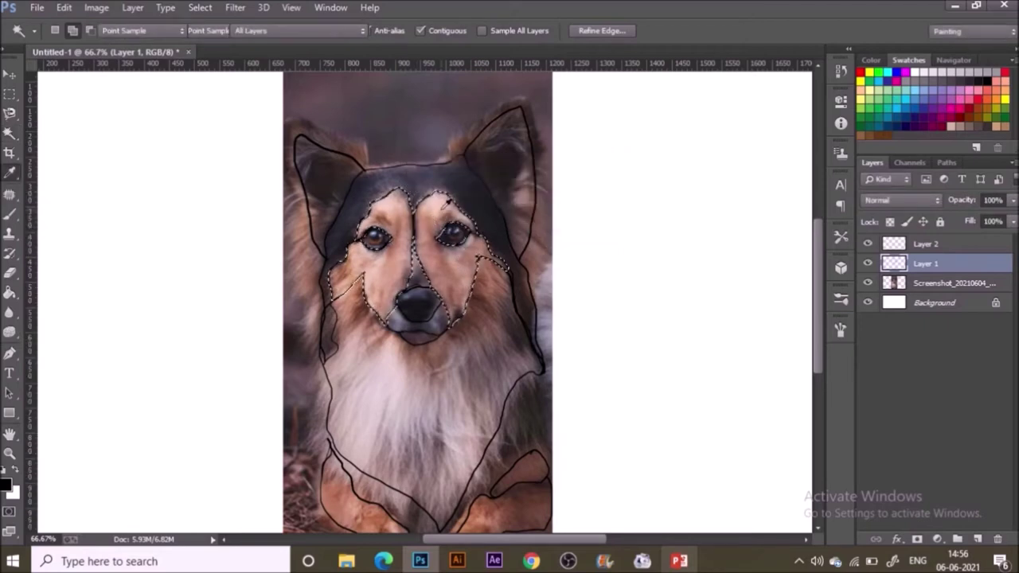
pyautogui.moveTo(438, 208); pyautogui.dragTo(435, 211)
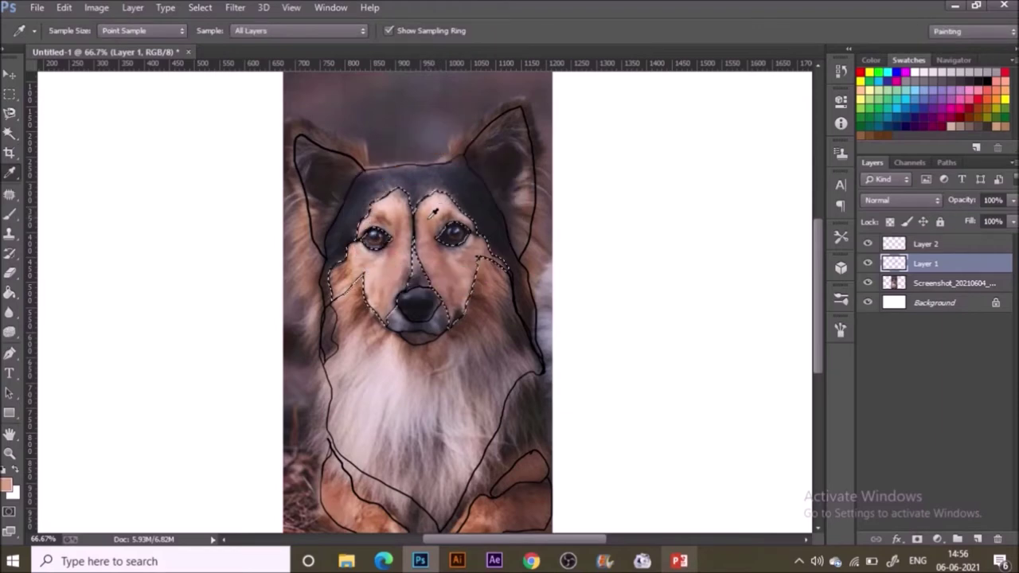
pyautogui.press('g')
pyautogui.click(447, 273)
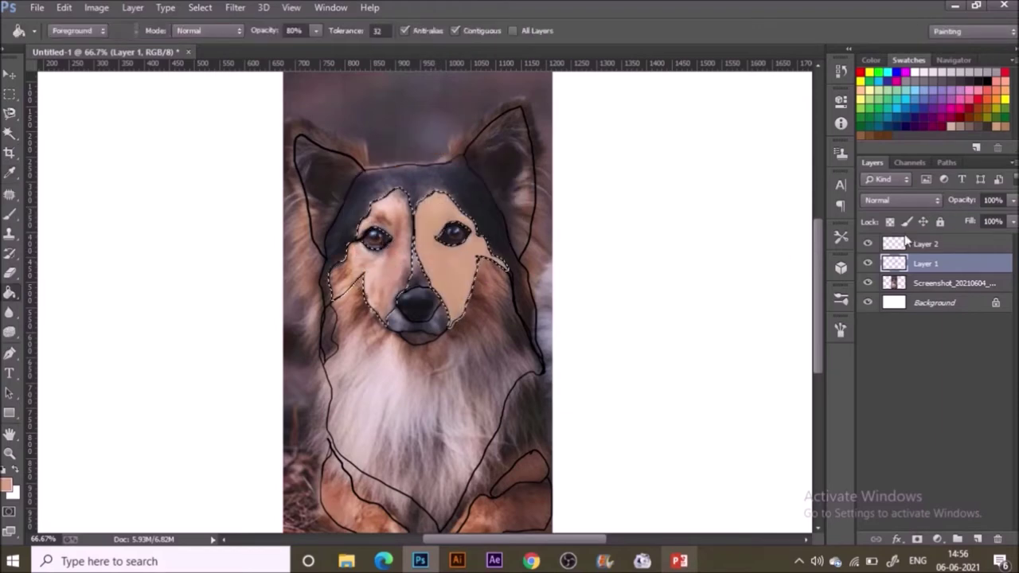
pyautogui.hotkey('ctrl', 'z')
pyautogui.click(908, 248)
pyautogui.hotkey('alt', 'BackSpace')
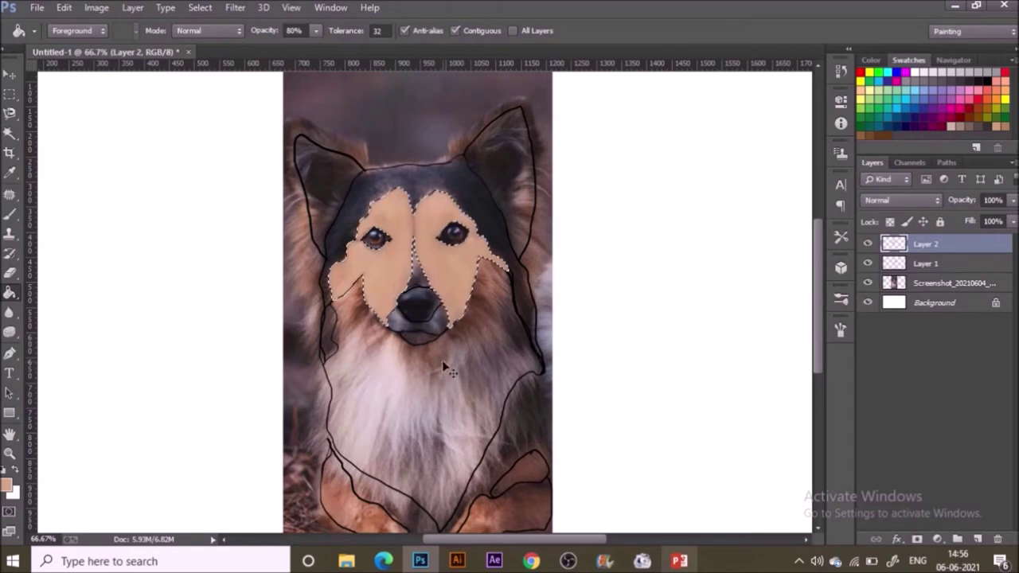
pyautogui.hotkey('ctrl', 'd')
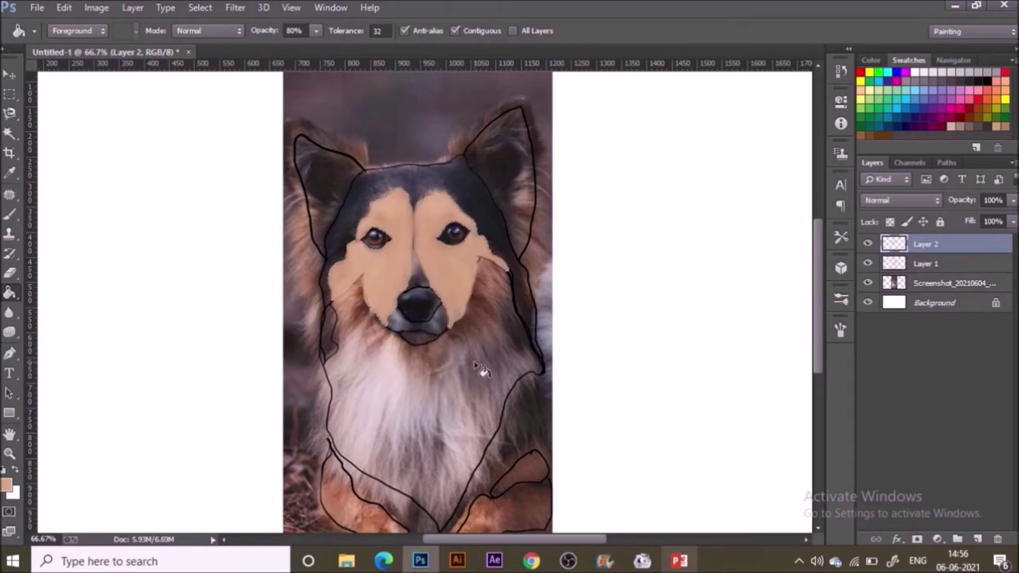
# Step: Select the chest fur area on Layer 1 with the Magic Wand and expand the selection by 3 pixels
pyautogui.press('w')
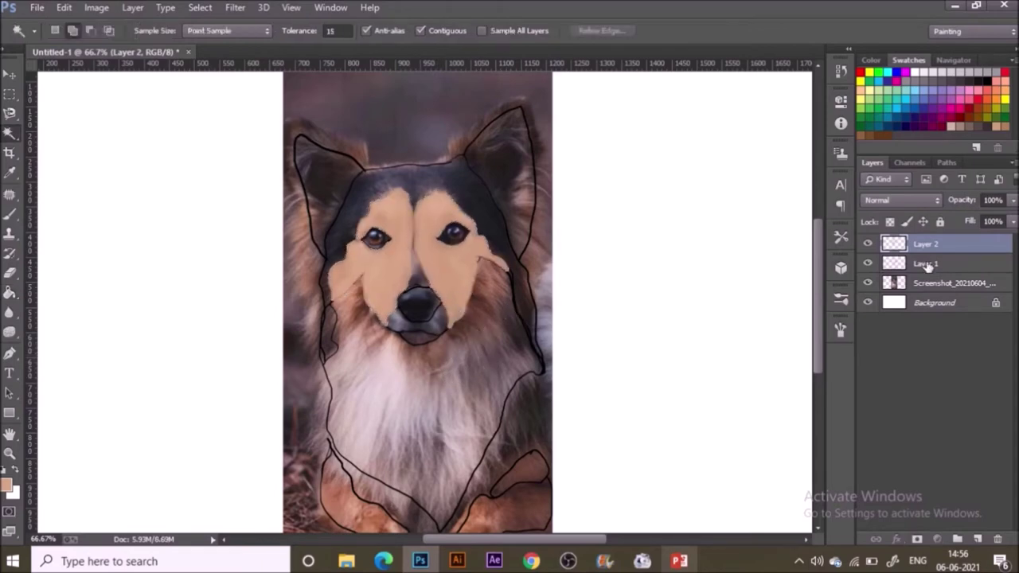
pyautogui.click(926, 265)
pyautogui.click(382, 342)
pyautogui.click(200, 8)
pyautogui.moveTo(288, 187)
pyautogui.click(377, 216)
pyautogui.click(565, 190)
pyautogui.press('i')
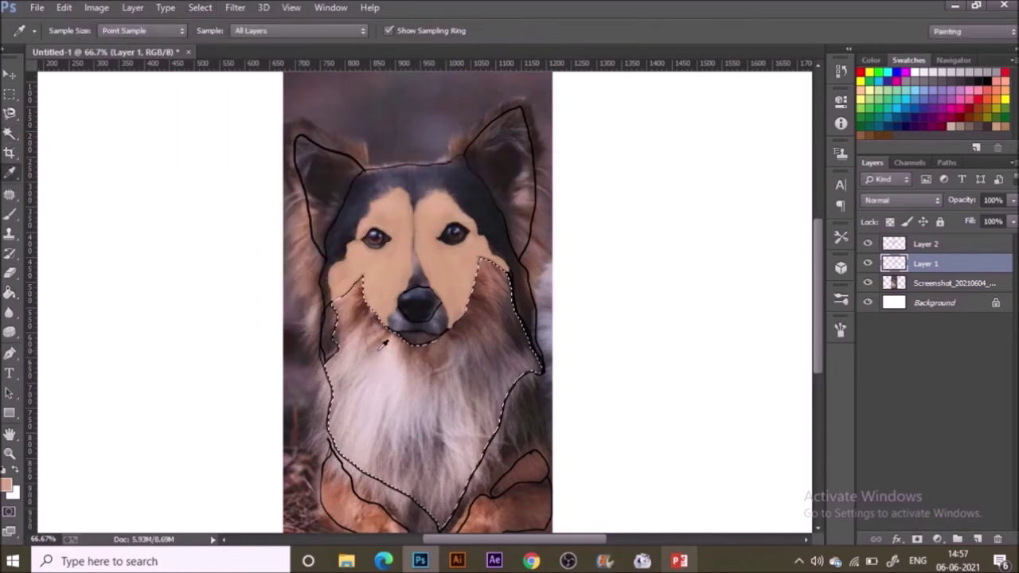
pyautogui.click(394, 362)
pyautogui.press('g')
pyautogui.click(422, 396)
pyautogui.hotkey('ctrl', 'd')
pyautogui.click(444, 385)
pyautogui.press('i')
pyautogui.click(448, 277)
pyautogui.press('g')
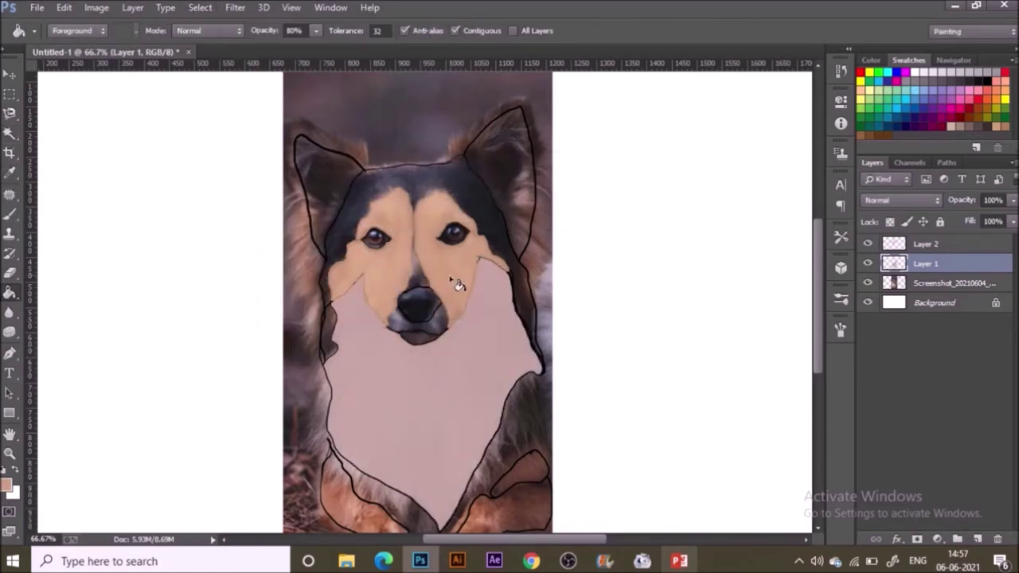
pyautogui.click(447, 299)
pyautogui.press('v')
pyautogui.hotkey('ctrl', 'alt', 'z')
pyautogui.hotkey('ctrl', 'alt', 'z')
pyautogui.hotkey('ctrl', 'alt', 'z')
# Step: Sample the pinkish chest fur colour, fill the chest selection on Layer 2 with the Paint Bucket at 100% opacity, and deselect
pyautogui.click(924, 244)
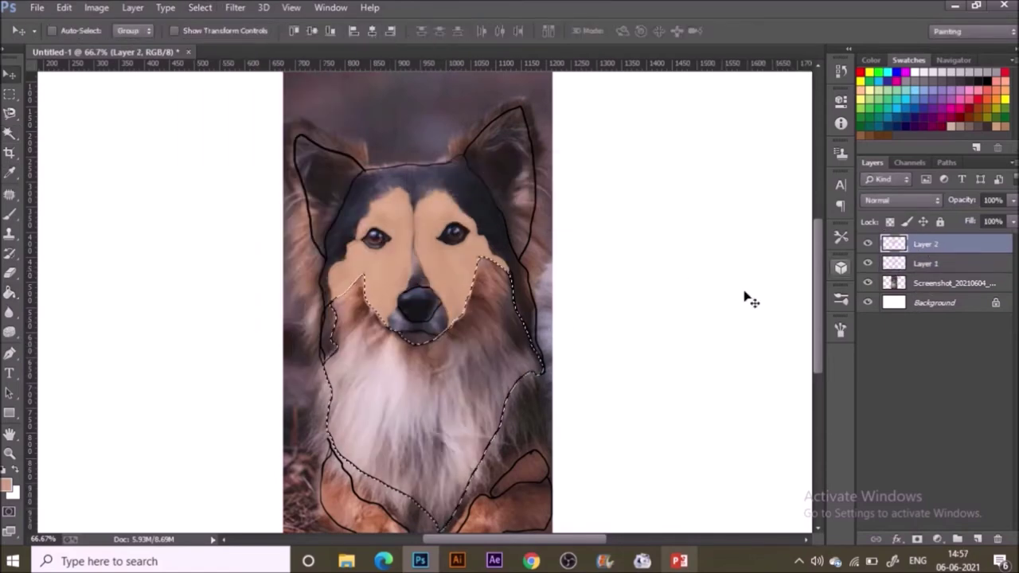
pyautogui.press('i')
pyautogui.click(380, 350)
pyautogui.press('g')
pyautogui.click(316, 30)
pyautogui.moveTo(316, 50); pyautogui.dragTo(344, 50)
pyautogui.click(457, 397)
pyautogui.hotkey('ctrl', 'd')
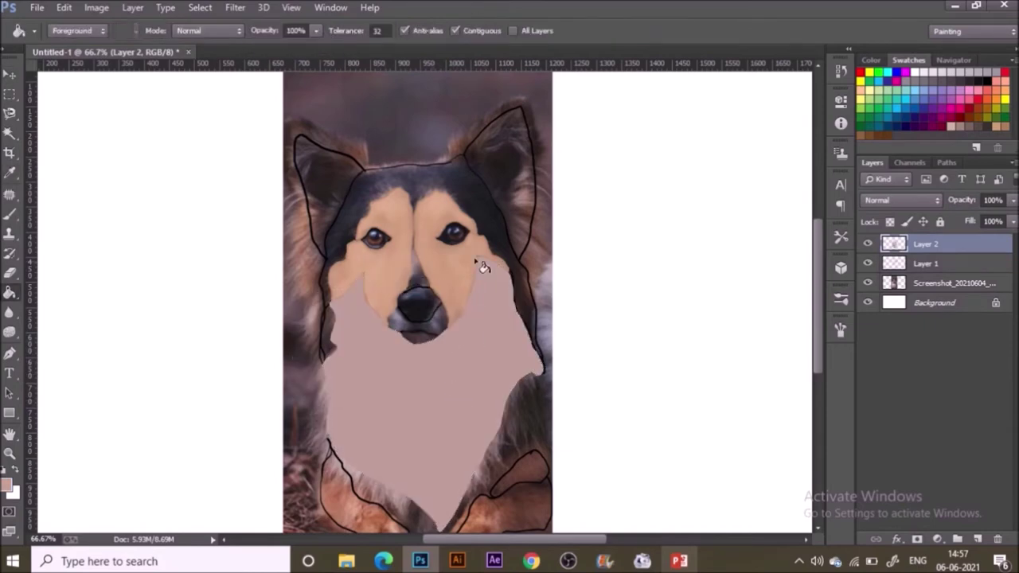
# Step: Sample the tan face colour and refill the face patches with it on Layer 2 at 100% opacity
pyautogui.press('i')
pyautogui.click(442, 249)
pyautogui.press('g')
pyautogui.click(447, 275)
# Step: Sample the near-black head fur, select the dark head marking on Layer 1, and expand the selection by 3 pixels
pyautogui.click(915, 263)
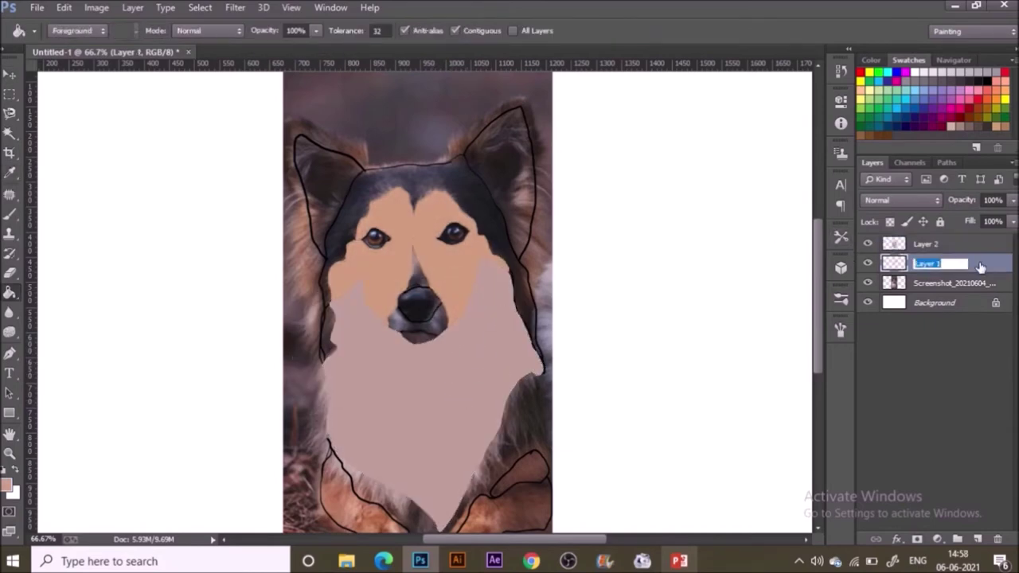
pyautogui.press('i')
pyautogui.click(486, 203)
pyautogui.press('w')
pyautogui.click(479, 207)
pyautogui.click(200, 7)
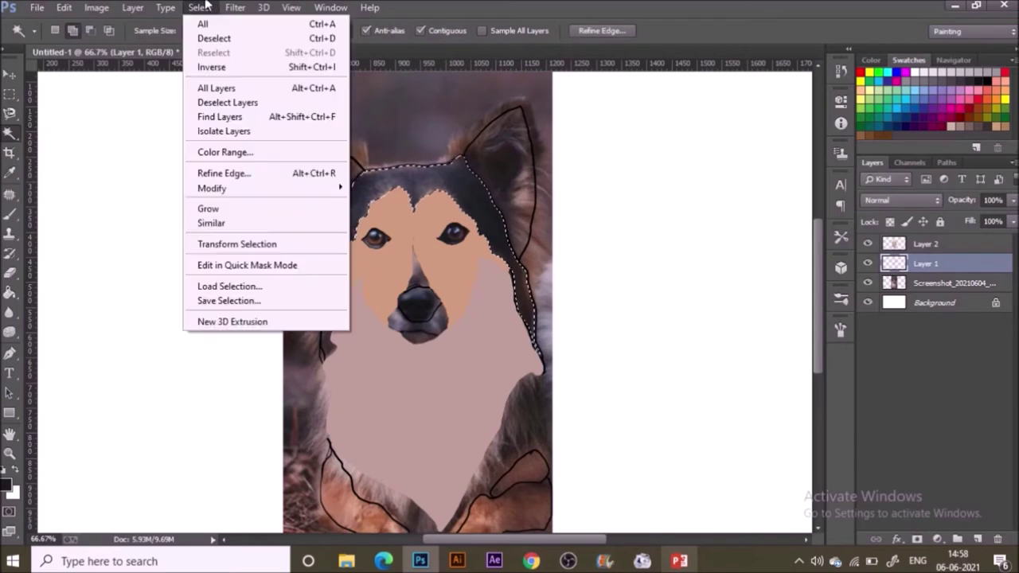
pyautogui.moveTo(213, 188)
pyautogui.click(383, 217)
pyautogui.click(575, 187)
# Step: Fill the head marking selection with the near-black colour on Layer 2 instead of Layer 1, and deselect
pyautogui.press('g')
pyautogui.click(470, 194)
pyautogui.click(923, 244)
pyautogui.hotkey('ctrl', 'z')
pyautogui.click(480, 204)
pyautogui.hotkey('ctrl', 'd')
# Step: Select both ears on Layer 1 with the Magic Wand and expand the selection by 3 pixels
pyautogui.click(955, 268)
pyautogui.press('w')
pyautogui.click(503, 187)
pyautogui.click(324, 195)
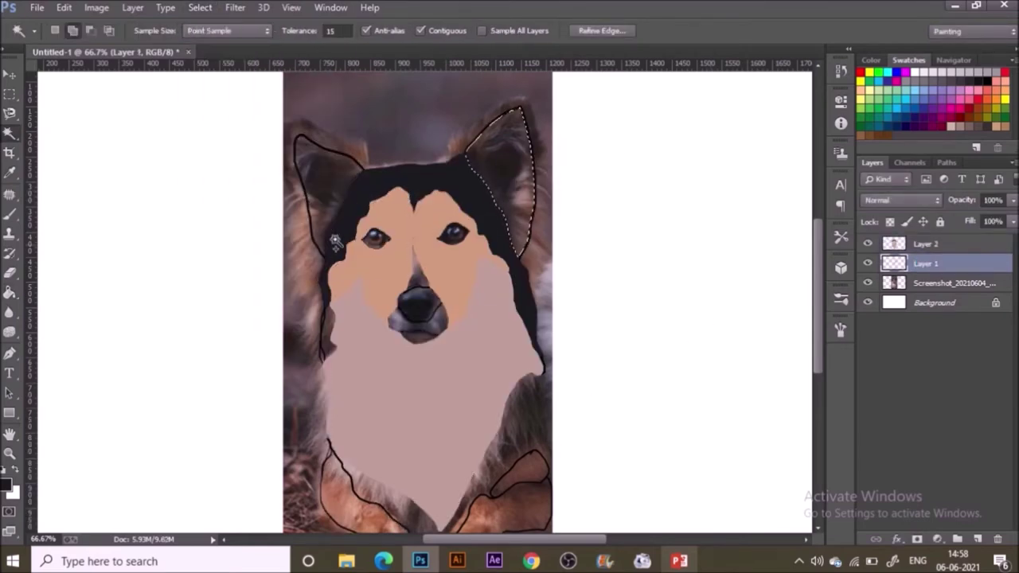
pyautogui.click(386, 284)
pyautogui.hotkey('ctrl', 'z')
pyautogui.click(234, 7)
pyautogui.moveTo(199, 7)
pyautogui.moveTo(214, 188)
pyautogui.click(383, 217)
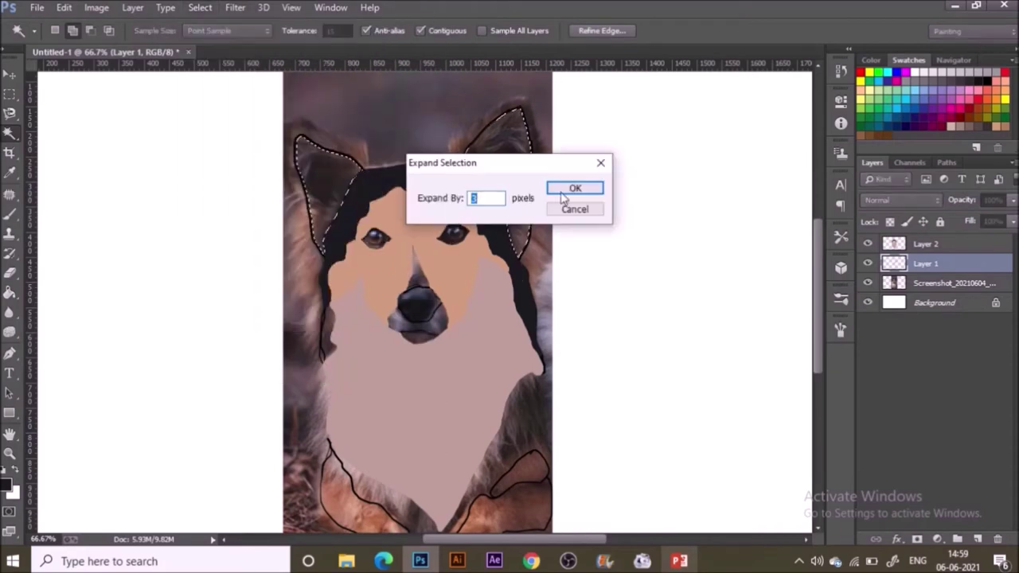
pyautogui.click(573, 188)
# Step: Fill both selected ears with the near-black colour on Layer 2 and deselect
pyautogui.click(924, 245)
pyautogui.press('g')
pyautogui.click(344, 191)
pyautogui.hotkey('ctrl', 'd')
pyautogui.click(919, 284)
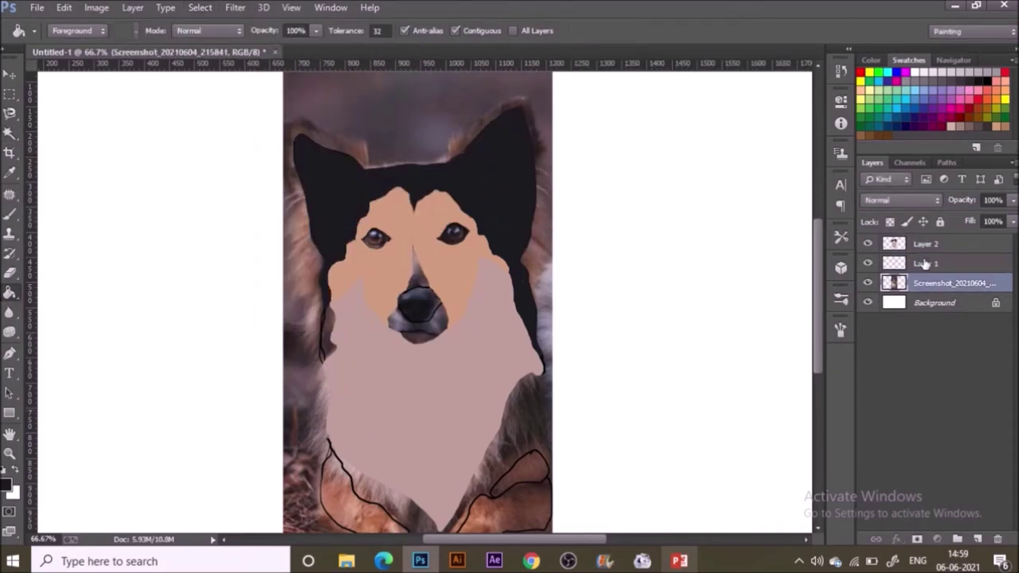
# Step: Select the traced front leg areas on Layer 1 with the Magic Wand and expand the selection
pyautogui.click(923, 263)
pyautogui.press('w')
pyautogui.click(338, 478)
pyautogui.click(199, 7)
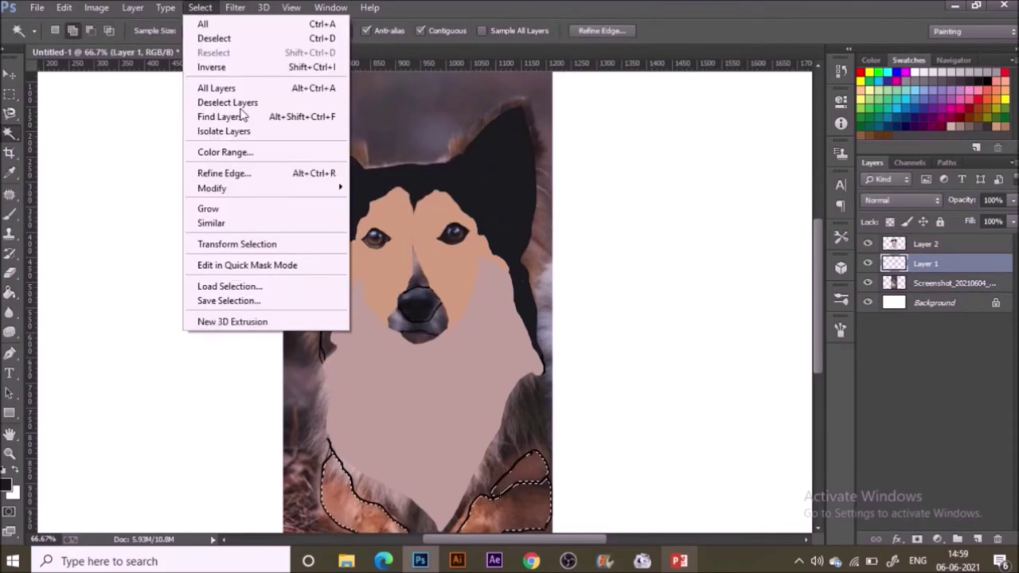
pyautogui.click(378, 213)
pyautogui.click(575, 186)
# Step: Fill the selected front legs on Layer 2 with an orange-brown sampled from the leg fur, and deselect
pyautogui.press('g')
pyautogui.click(924, 244)
pyautogui.keyDown('alt'); pyautogui.click(478, 438); pyautogui.keyUp('alt')
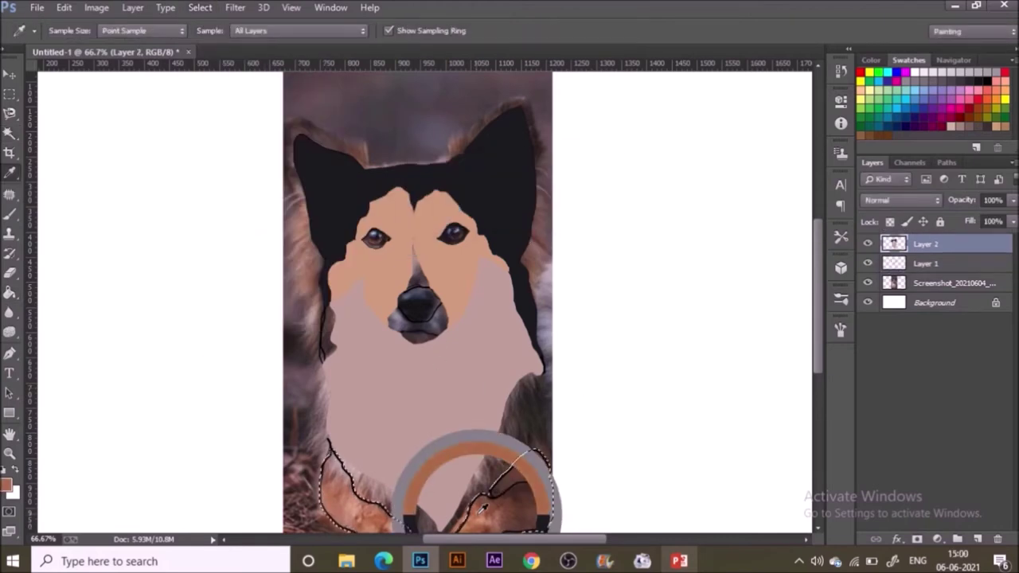
pyautogui.click(483, 497)
pyautogui.hotkey('ctrl', 'd')
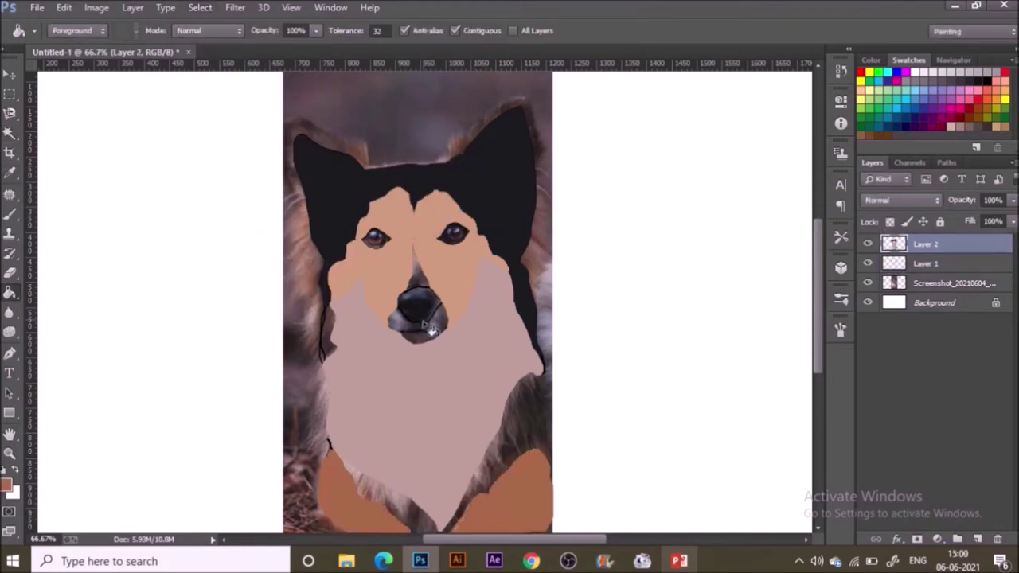
pyautogui.press('v')
pyautogui.moveTo(419, 403)
pyautogui.mouseDown()
pyautogui.moveTo(811, 374)
pyautogui.moveTo(820, 354)
pyautogui.moveTo(840, 349)
pyautogui.mouseUp()
pyautogui.hotkey('ctrl', 'z')
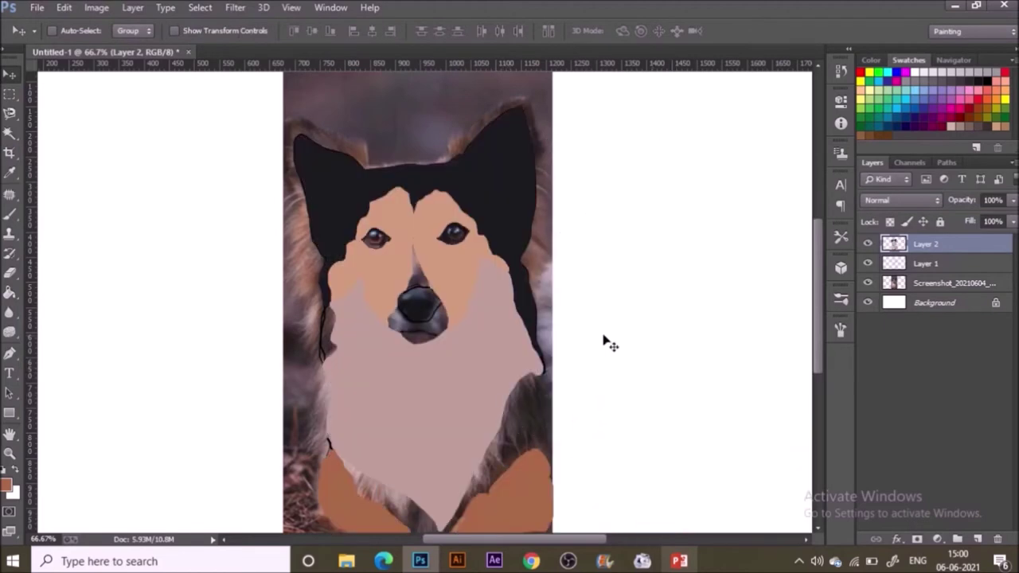
# Step: Select the traced nose on Layer 1 with the Magic Wand and expand the selection
pyautogui.click(904, 269)
pyautogui.press('w')
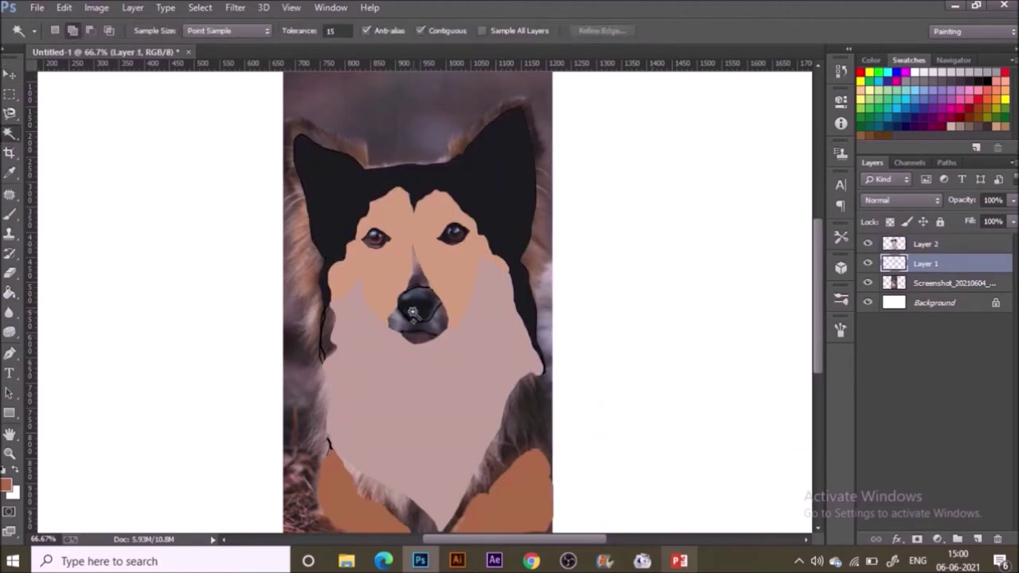
pyautogui.click(414, 306)
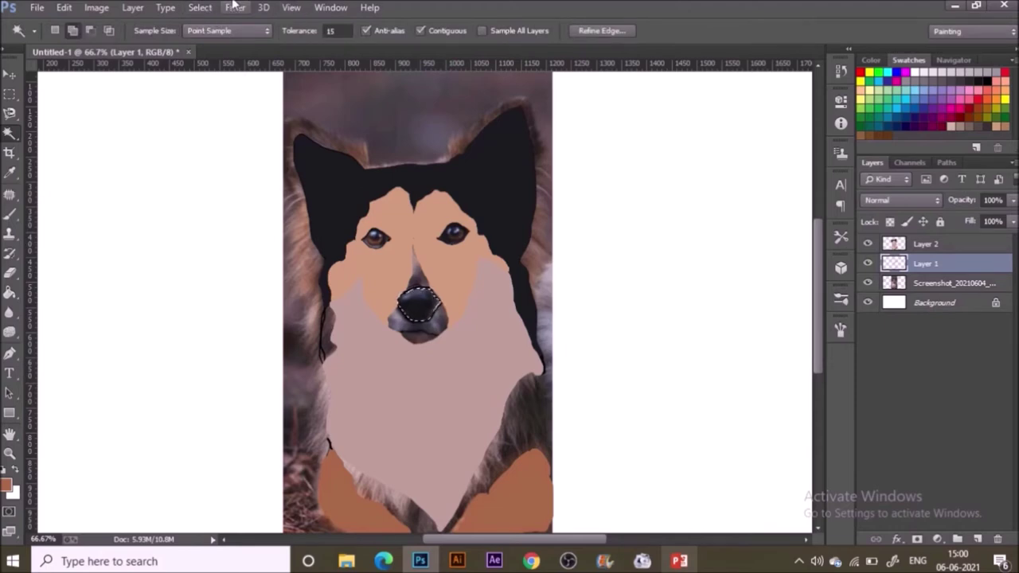
pyautogui.click(199, 7)
pyautogui.moveTo(267, 189)
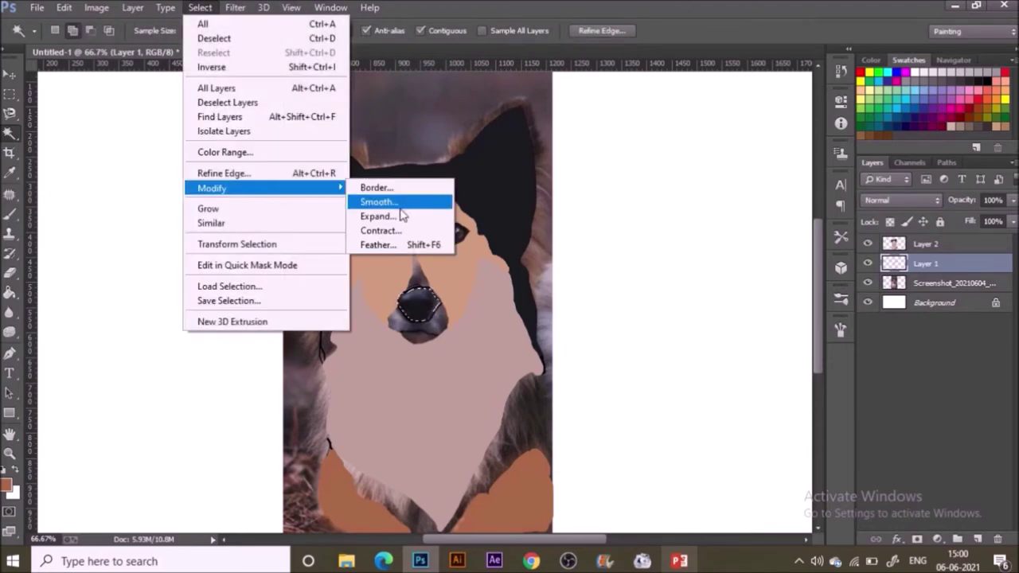
pyautogui.click(403, 216)
pyautogui.click(570, 189)
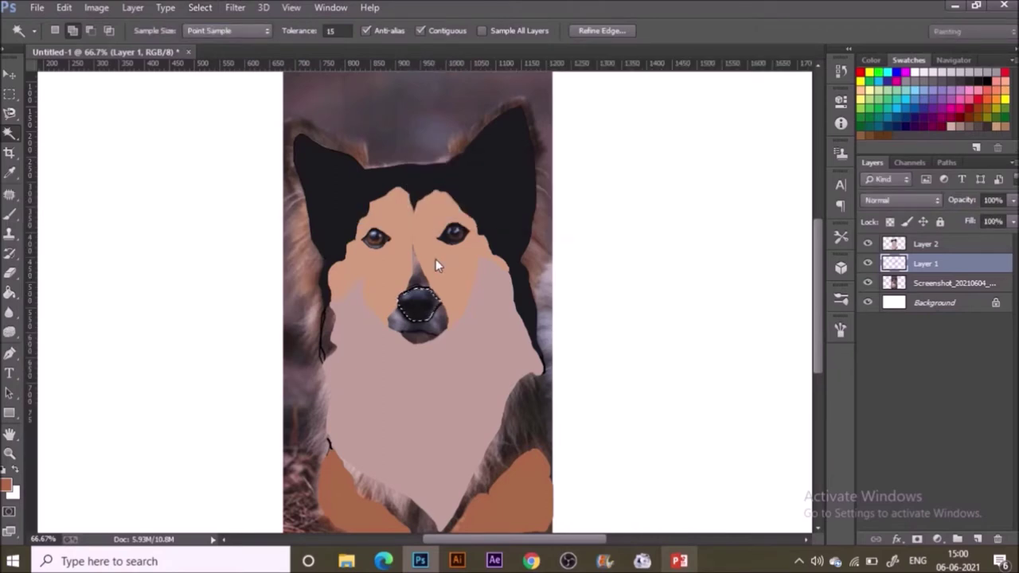
# Step: Sample the nose's near-black colour, fill the nose selection with it on Layer 2, and deselect
pyautogui.press('i')
pyautogui.click(418, 308)
pyautogui.press('g')
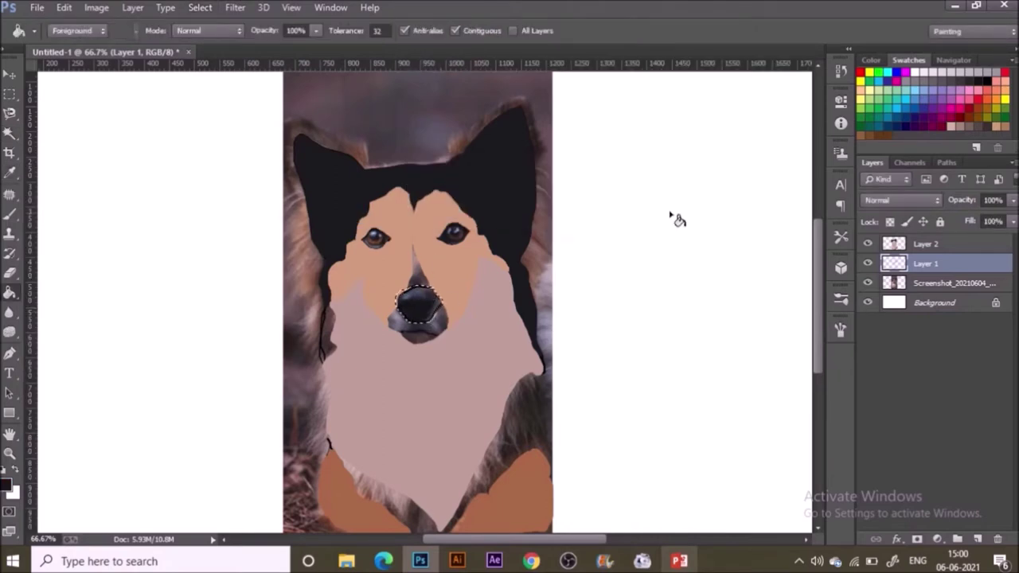
pyautogui.click(911, 244)
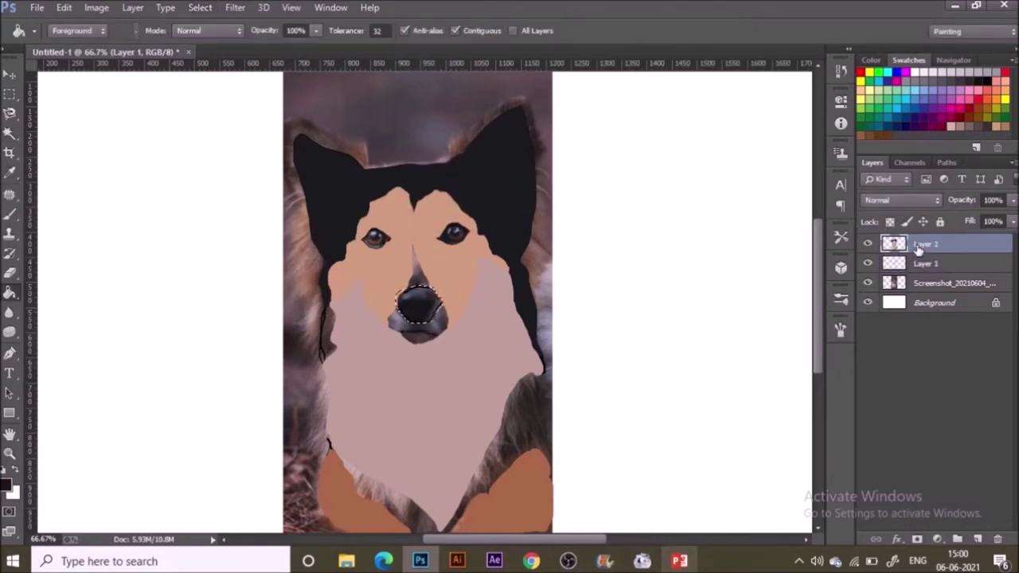
pyautogui.click(424, 304)
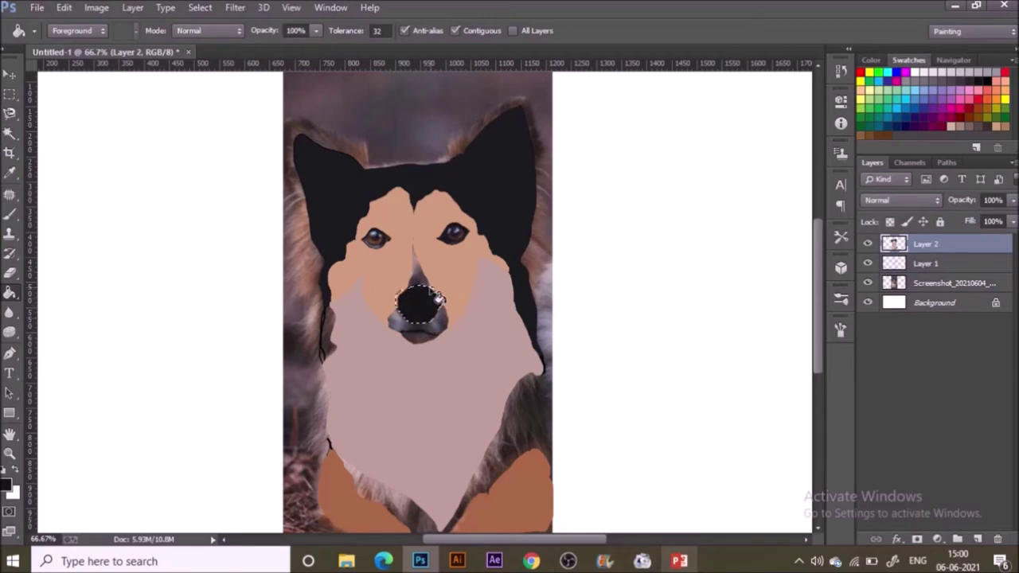
pyautogui.hotkey('ctrl', 'd')
# Step: Select the unfilled wedge above the nose on Layer 2, fill it with the near-black colour, and deselect
pyautogui.press('w')
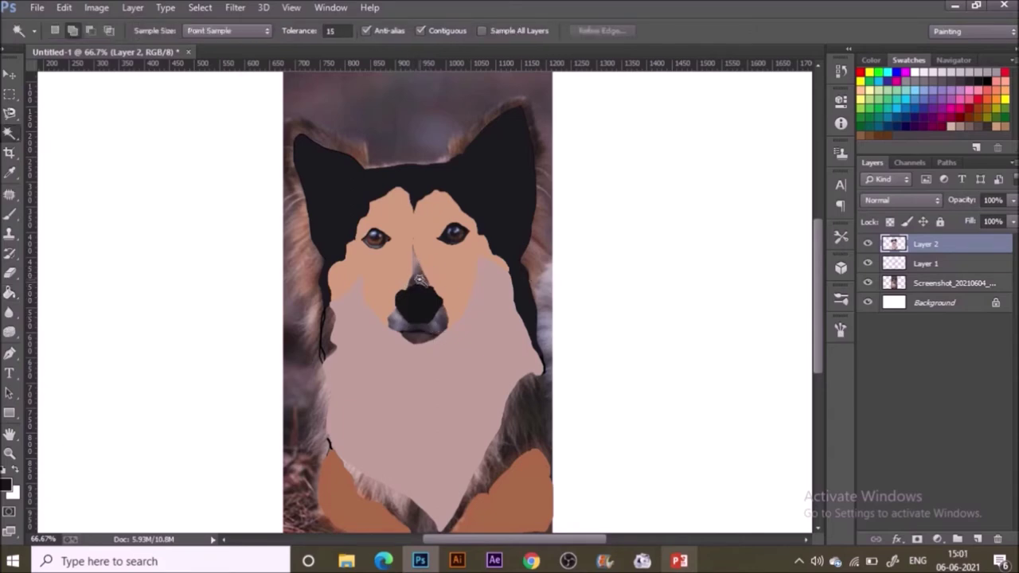
pyautogui.click(418, 279)
pyautogui.press('g')
pyautogui.keyDown('alt'); pyautogui.click(419, 294); pyautogui.keyUp('alt')
pyautogui.click(418, 278)
pyautogui.hotkey('ctrl', 'd')
# Step: Fill the muzzle below the nose on Layer 2 with a dark grey sampled from the photo
pyautogui.click(425, 326)
pyautogui.hotkey('ctrl', 'alt', 'z')
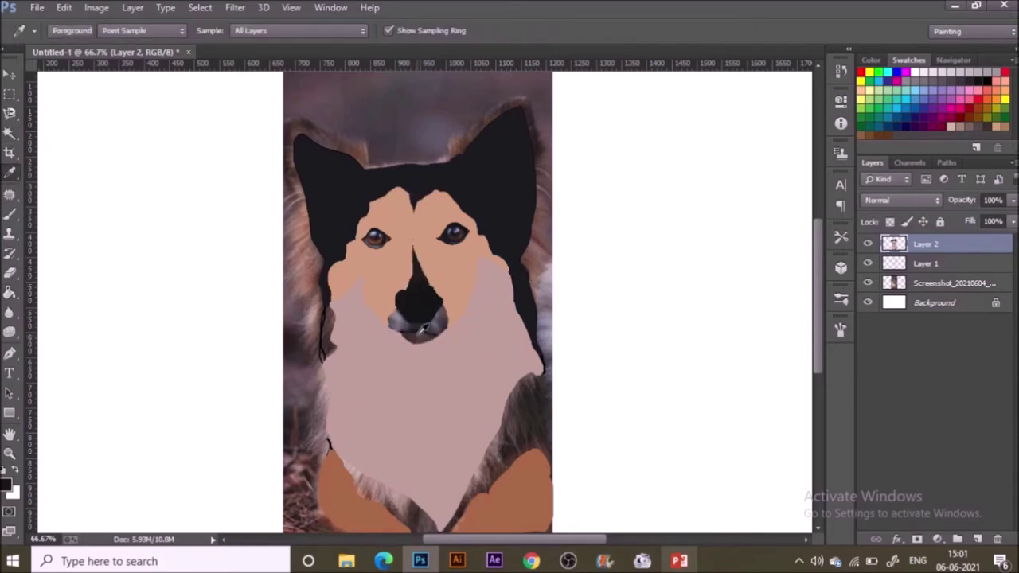
pyautogui.keyDown('alt'); pyautogui.click(420, 332); pyautogui.keyUp('alt')
pyautogui.click(423, 338)
# Step: Hide the Layer 1 outlines and move Layers 1 and 2 together onto the white area beside the photo
pyautogui.press('v')
pyautogui.click(867, 263)
pyautogui.keyDown('shift'); pyautogui.click(925, 263); pyautogui.keyUp('shift')
pyautogui.moveTo(430, 378); pyautogui.dragTo(700, 393)
pyautogui.hscroll(4, 585, 428)
pyautogui.hotkey('ctrl', '+')
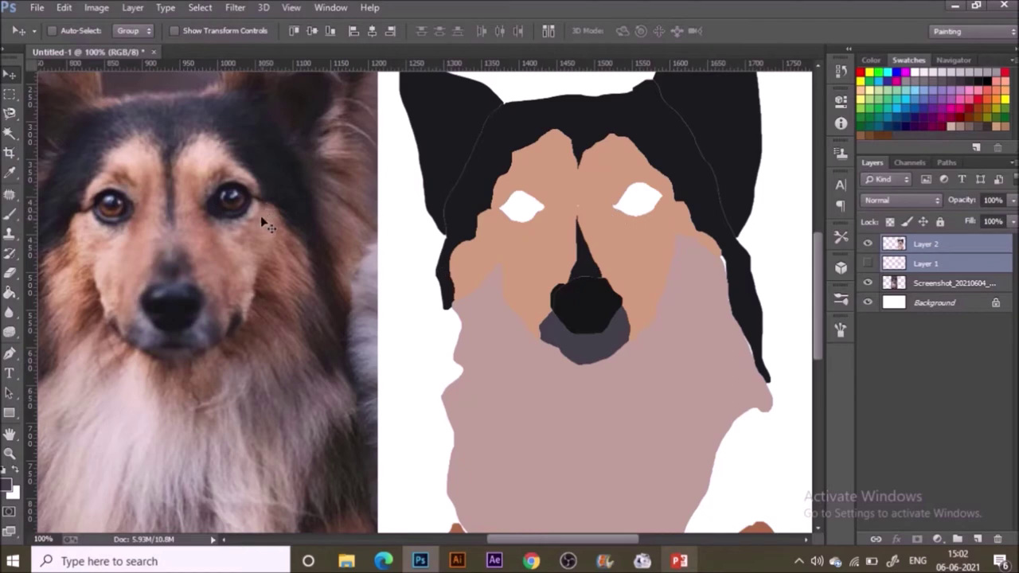
# Step: Sample the pale pink brow fur from the photo for the Brush and add a new layer above Layer 2
pyautogui.press('i')
pyautogui.click(208, 159)
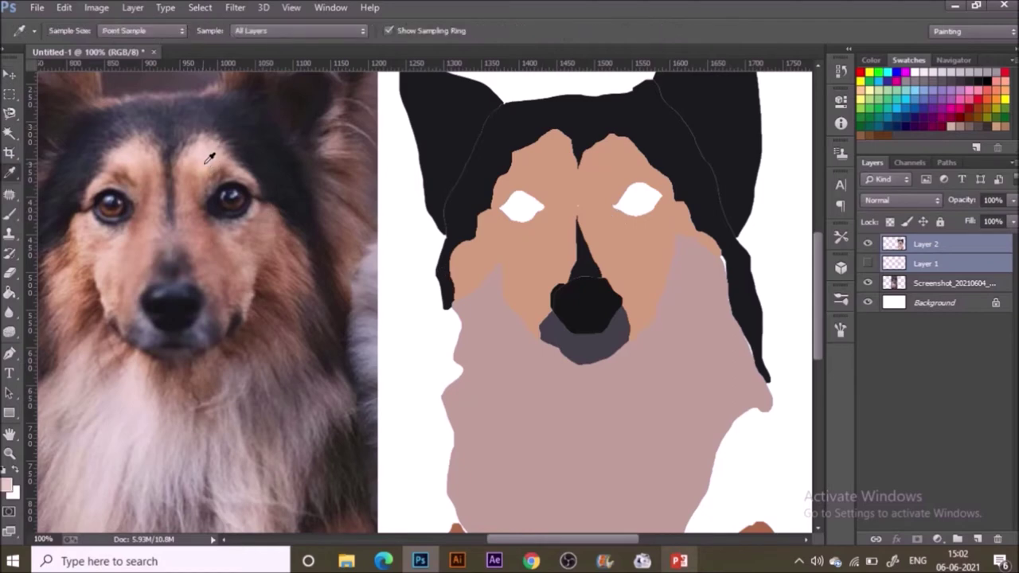
pyautogui.press('b')
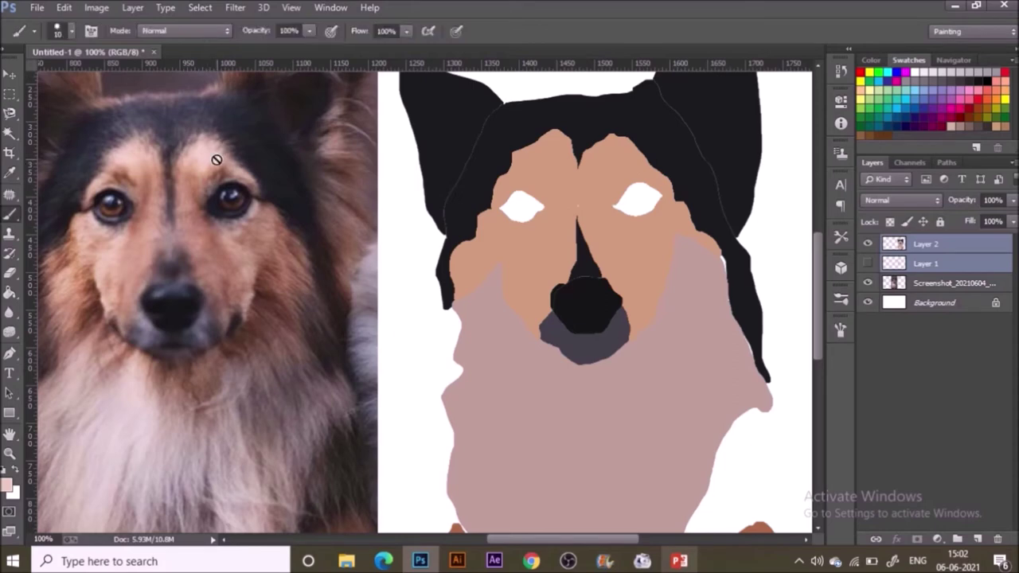
pyautogui.click(977, 540)
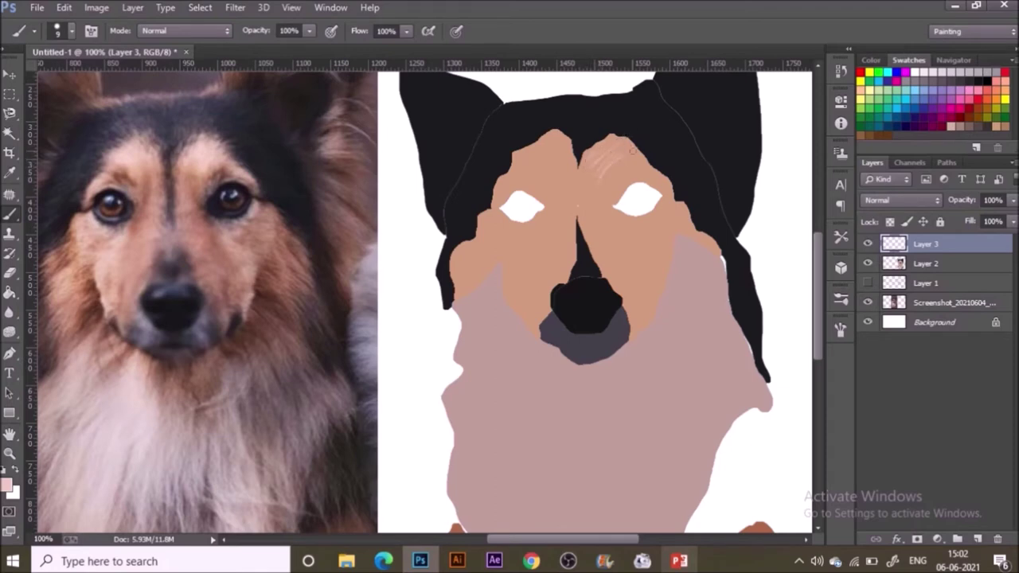
# Step: Paint fine pale pink fur strokes over the right brow of the illustration on Layer 3 with a 9-pixel brush
pyautogui.moveTo(596, 159); pyautogui.dragTo(623, 132)
pyautogui.hotkey('ctrl', 'alt', 'z')
pyautogui.hotkey('ctrl', 'alt', 'z')
pyautogui.moveTo(595, 156); pyautogui.dragTo(633, 132)
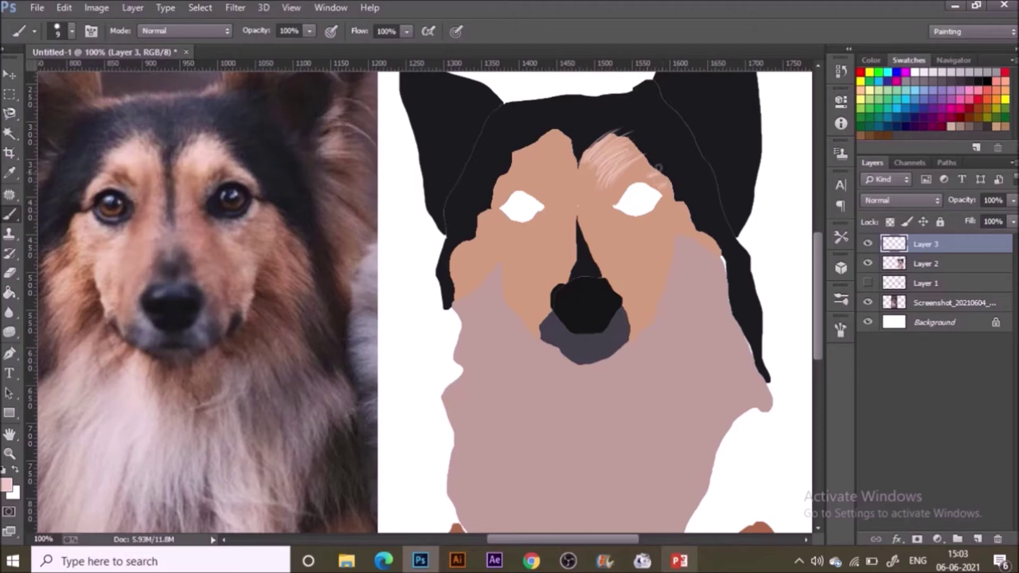
pyautogui.moveTo(637, 168); pyautogui.dragTo(649, 156)
pyautogui.moveTo(608, 189); pyautogui.dragTo(650, 158)
# Step: Sample tan shades from the photo's right brow and add darker fur strokes between the right brow and the inner eye corner
pyautogui.press('i')
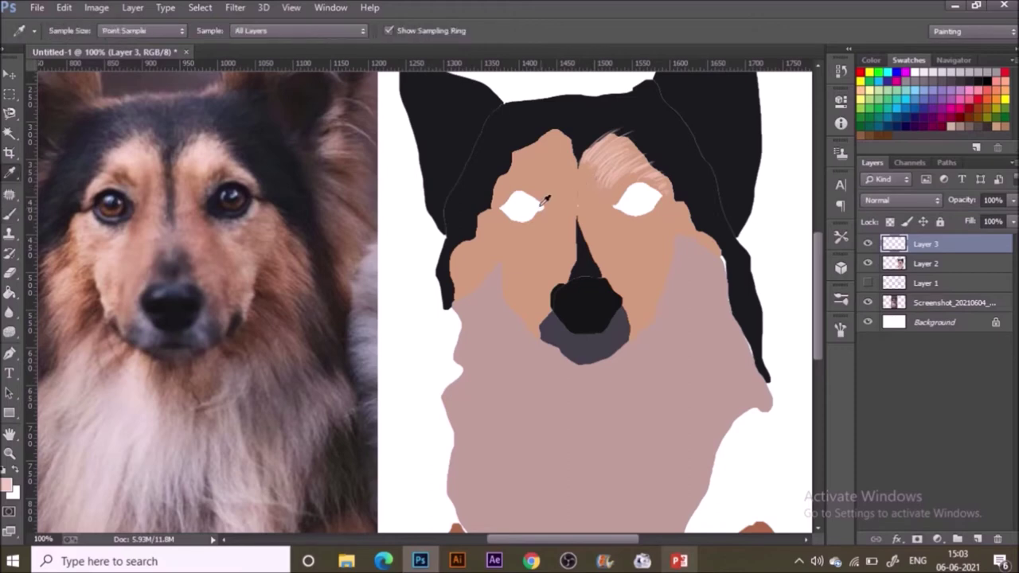
pyautogui.click(196, 172)
pyautogui.press('b')
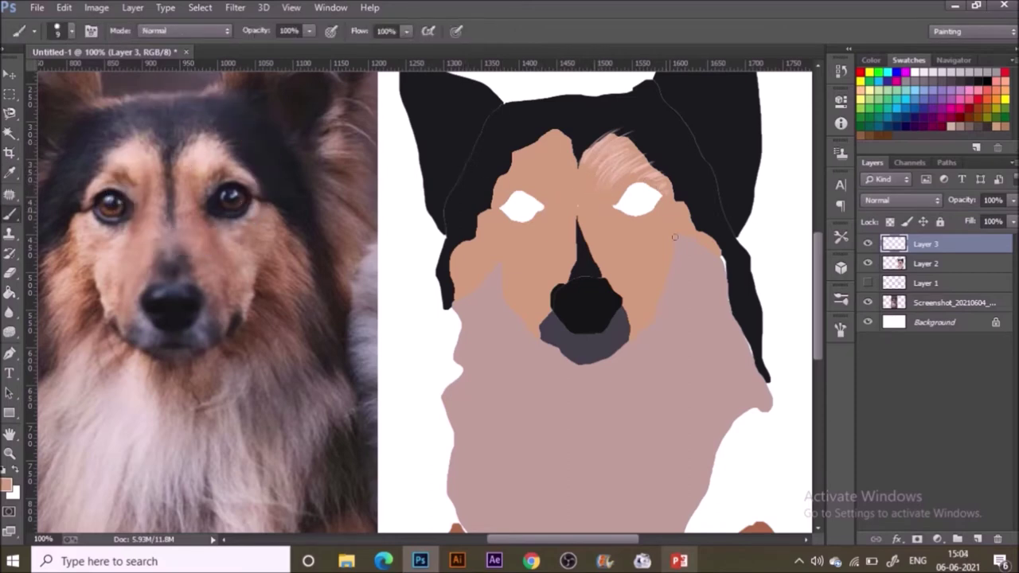
pyautogui.press('i')
pyautogui.click(189, 186)
pyautogui.press('b')
# Step: Sample a dark brown from the neck fur and paint strokes down the centre line of the forehead
pyautogui.press('i')
pyautogui.click(342, 270)
pyautogui.press('b')
pyautogui.moveTo(577, 177); pyautogui.dragTo(579, 143)
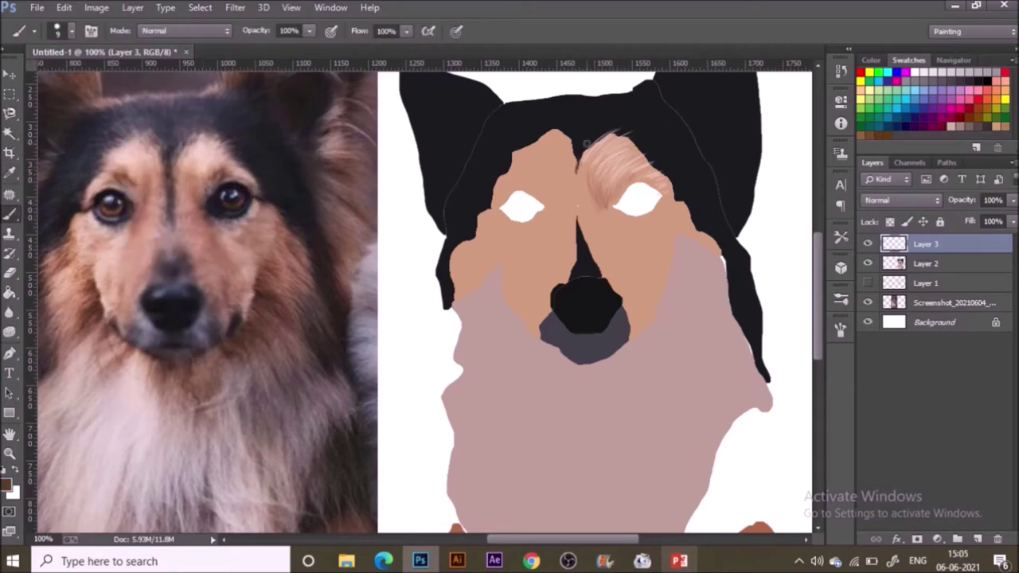
pyautogui.moveTo(581, 210); pyautogui.dragTo(578, 140)
pyautogui.moveTo(577, 240)
pyautogui.mouseDown()
pyautogui.moveTo(576, 137)
pyautogui.moveTo(575, 211)
pyautogui.mouseUp()
pyautogui.moveTo(581, 216); pyautogui.dragTo(581, 182)
# Step: Sample the dark forehead stripe and paint near-black strokes along the forehead line and both sides of the nose bridge
pyautogui.keyDown('alt'); pyautogui.click(169, 187); pyautogui.keyUp('alt')
pyautogui.moveTo(592, 255)
pyautogui.mouseDown()
pyautogui.moveTo(580, 224)
pyautogui.moveTo(587, 242)
pyautogui.mouseUp()
pyautogui.moveTo(577, 238); pyautogui.dragTo(578, 140)
pyautogui.moveTo(578, 180); pyautogui.dragTo(590, 148)
pyautogui.moveTo(600, 272)
pyautogui.mouseDown()
pyautogui.moveTo(584, 237)
pyautogui.moveTo(566, 278)
pyautogui.mouseUp()
pyautogui.moveTo(575, 223); pyautogui.dragTo(570, 264)
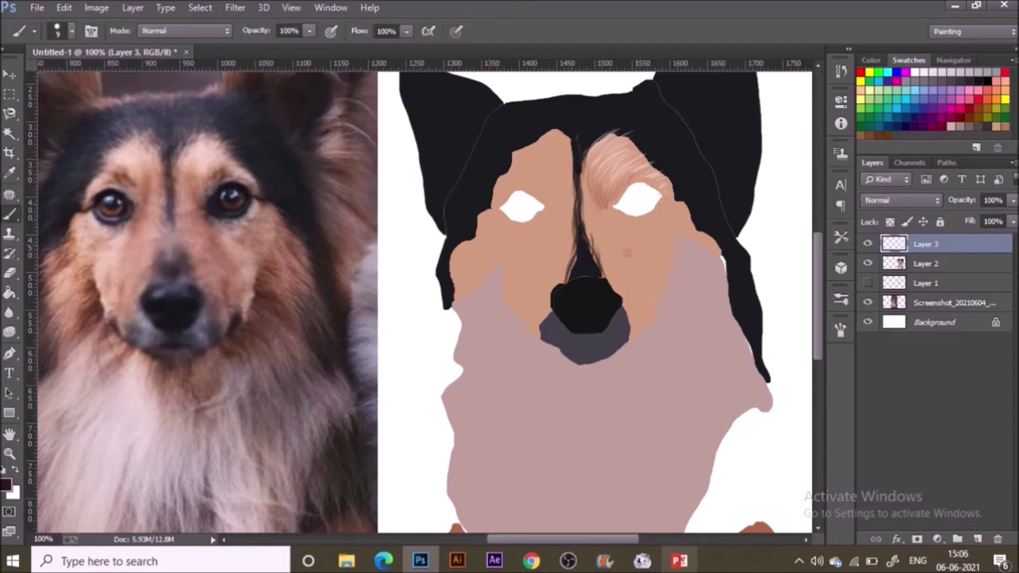
# Step: Paint pinkish-brown fur strokes on the right side of the muzzle and lighter strokes over the right cheek with sampled colours
pyautogui.keyDown('alt'); pyautogui.click(610, 220); pyautogui.keyUp('alt')
pyautogui.moveTo(633, 262); pyautogui.dragTo(645, 285)
pyautogui.moveTo(631, 269); pyautogui.dragTo(643, 300)
pyautogui.moveTo(628, 246)
pyautogui.mouseDown()
pyautogui.moveTo(638, 272)
pyautogui.moveTo(595, 263)
pyautogui.mouseUp()
pyautogui.keyDown('alt'); pyautogui.click(199, 259); pyautogui.keyUp('alt')
pyautogui.moveTo(588, 239)
pyautogui.mouseDown()
pyautogui.moveTo(596, 263)
pyautogui.moveTo(589, 250)
pyautogui.mouseUp()
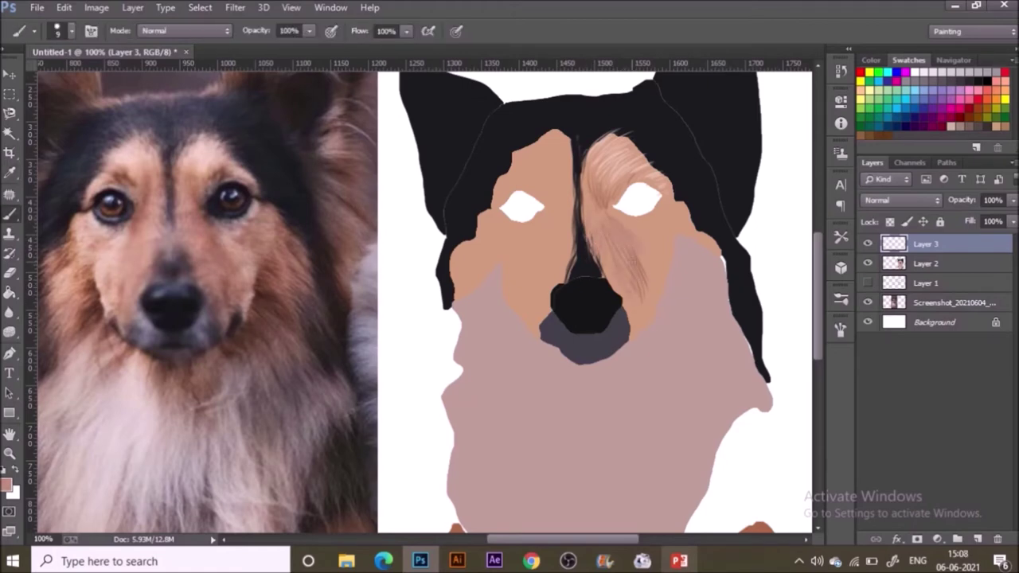
pyautogui.keyDown('alt'); pyautogui.click(236, 254); pyautogui.keyUp('alt')
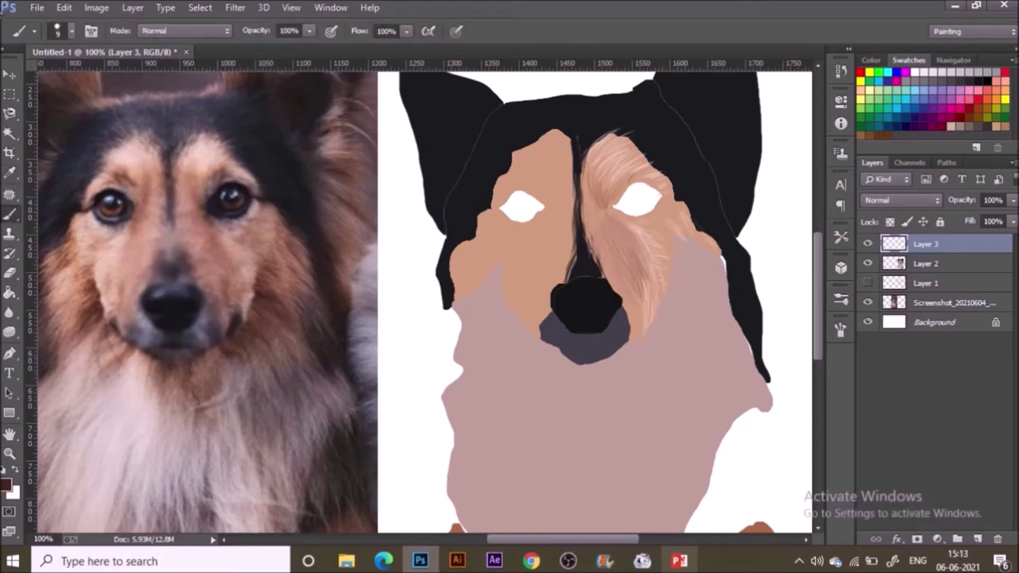
# Step: Paint dark maroon fur strokes along the lower edge of the right cheek and under the chin
pyautogui.moveTo(686, 288)
pyautogui.mouseDown()
pyautogui.moveTo(658, 294)
pyautogui.moveTo(686, 333)
pyautogui.moveTo(658, 316)
pyautogui.mouseUp()
pyautogui.moveTo(689, 263); pyautogui.dragTo(654, 360)
pyautogui.moveTo(678, 323); pyautogui.dragTo(658, 390)
pyautogui.moveTo(651, 342); pyautogui.dragTo(631, 395)
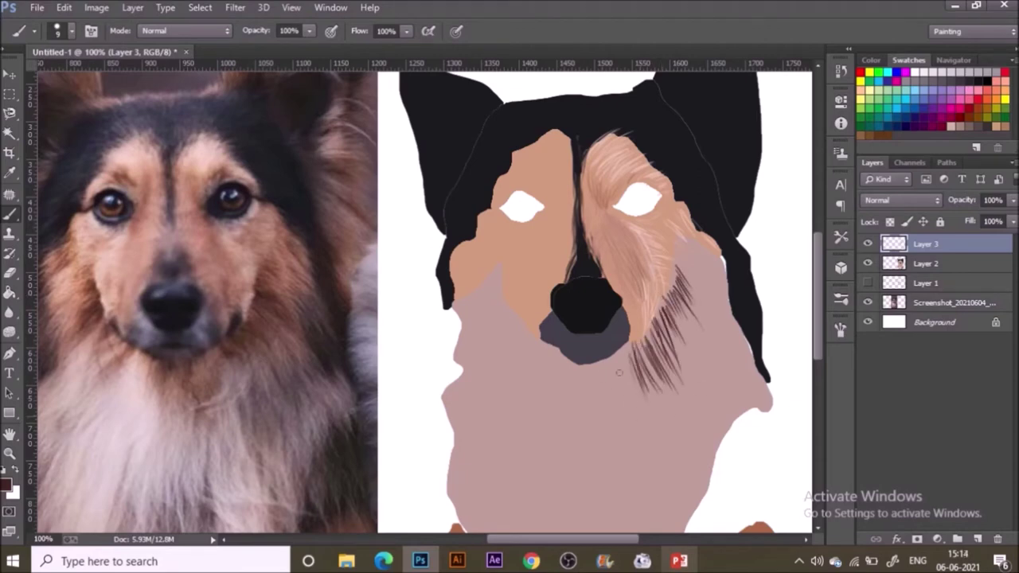
pyautogui.moveTo(620, 352)
pyautogui.mouseDown()
pyautogui.moveTo(585, 360)
pyautogui.moveTo(618, 401)
pyautogui.mouseUp()
pyautogui.moveTo(630, 342)
pyautogui.mouseDown()
pyautogui.moveTo(620, 408)
pyautogui.moveTo(612, 404)
pyautogui.mouseUp()
pyautogui.moveTo(619, 360); pyautogui.dragTo(606, 415)
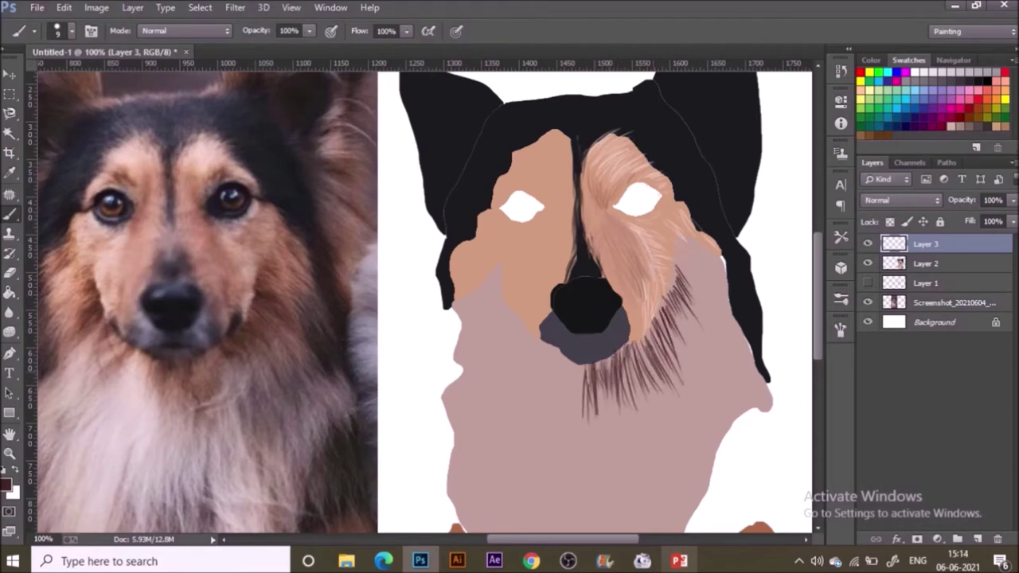
# Step: Extend the dark maroon fur strokes down the chest and across the right side of the ruff
pyautogui.moveTo(664, 342); pyautogui.dragTo(641, 388)
pyautogui.moveTo(687, 308); pyautogui.dragTo(672, 358)
pyautogui.moveTo(700, 284); pyautogui.dragTo(685, 358)
pyautogui.moveTo(701, 338); pyautogui.dragTo(680, 438)
pyautogui.moveTo(649, 396); pyautogui.dragTo(629, 485)
pyautogui.moveTo(636, 390); pyautogui.dragTo(609, 491)
pyautogui.moveTo(746, 333); pyautogui.dragTo(728, 402)
pyautogui.moveTo(724, 333); pyautogui.dragTo(700, 421)
pyautogui.moveTo(704, 370); pyautogui.dragTo(689, 452)
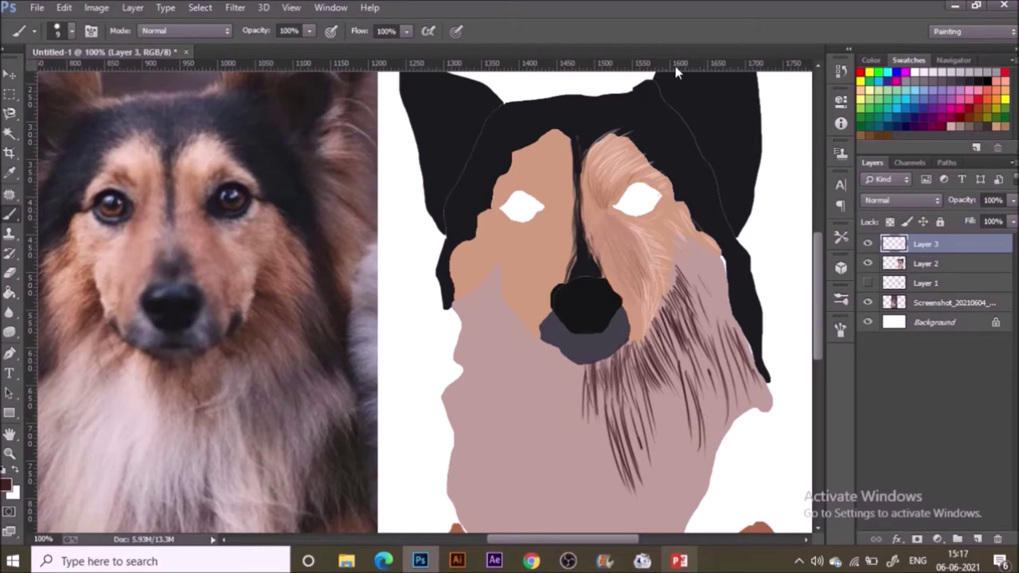
# Step: Add more long dark maroon strokes below the chin, in the middle of the chest and beside the right cheek
pyautogui.moveTo(595, 376); pyautogui.dragTo(584, 477)
pyautogui.moveTo(602, 388)
pyautogui.mouseDown()
pyautogui.moveTo(593, 489)
pyautogui.moveTo(607, 483)
pyautogui.mouseUp()
pyautogui.moveTo(606, 385); pyautogui.dragTo(616, 476)
pyautogui.moveTo(670, 374); pyautogui.dragTo(663, 481)
pyautogui.moveTo(677, 368); pyautogui.dragTo(671, 463)
pyautogui.moveTo(689, 283); pyautogui.dragTo(713, 382)
pyautogui.moveTo(689, 269); pyautogui.dragTo(722, 335)
# Step: Sample a reddish brown from the neck fur and paint strokes over the upper right ruff and below the chin
pyautogui.keyDown('alt'); pyautogui.click(322, 275); pyautogui.keyUp('alt')
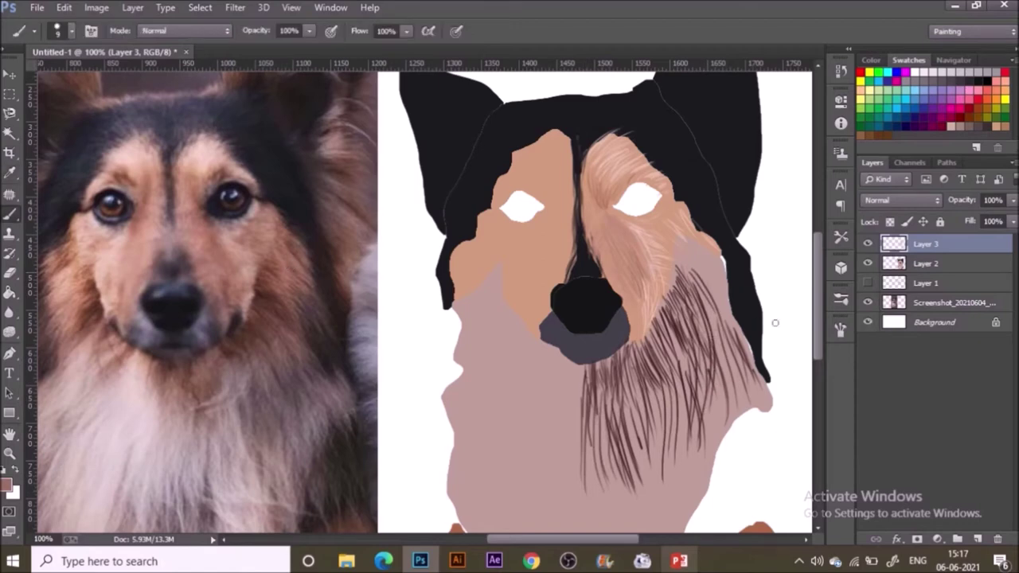
pyautogui.moveTo(678, 254); pyautogui.dragTo(701, 292)
pyautogui.moveTo(679, 236); pyautogui.dragTo(704, 264)
pyautogui.moveTo(687, 242)
pyautogui.mouseDown()
pyautogui.moveTo(709, 250)
pyautogui.moveTo(723, 281)
pyautogui.mouseUp()
pyautogui.moveTo(708, 246)
pyautogui.mouseDown()
pyautogui.moveTo(729, 277)
pyautogui.moveTo(721, 299)
pyautogui.mouseUp()
pyautogui.moveTo(704, 275)
pyautogui.mouseDown()
pyautogui.moveTo(740, 325)
pyautogui.moveTo(697, 321)
pyautogui.moveTo(664, 371)
pyautogui.mouseUp()
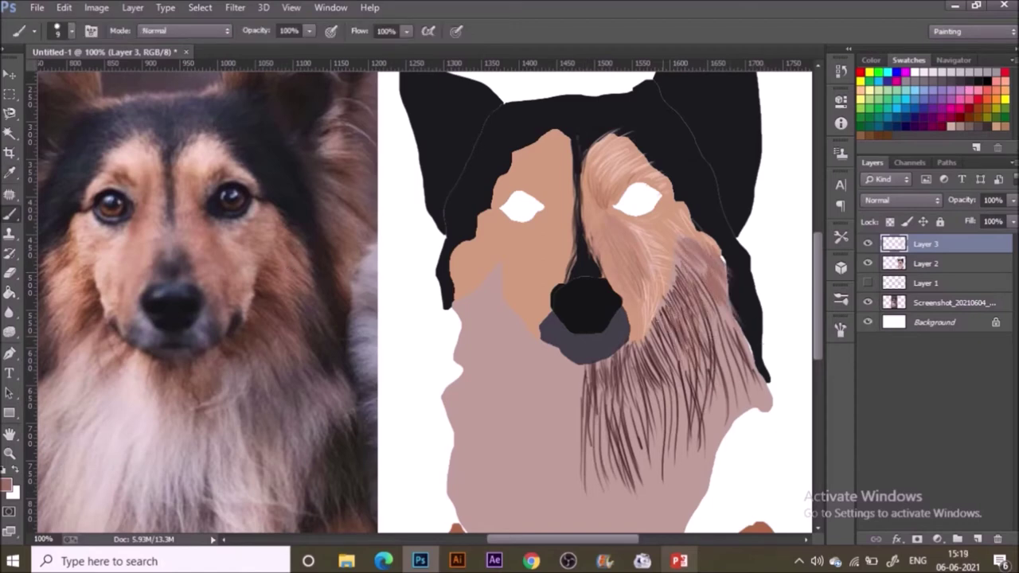
pyautogui.moveTo(685, 332); pyautogui.dragTo(661, 435)
pyautogui.moveTo(653, 381); pyautogui.dragTo(646, 418)
pyautogui.moveTo(630, 375); pyautogui.dragTo(633, 445)
pyautogui.moveTo(616, 364)
pyautogui.mouseDown()
pyautogui.moveTo(621, 401)
pyautogui.moveTo(595, 414)
pyautogui.moveTo(605, 502)
pyautogui.mouseUp()
# Step: Sample a greyish pink from the photo and paint long strokes between the dark hairs on the chest below the chin
pyautogui.keyDown('alt'); pyautogui.click(376, 310); pyautogui.keyUp('alt')
pyautogui.moveTo(590, 388); pyautogui.dragTo(584, 482)
pyautogui.moveTo(625, 412); pyautogui.dragTo(637, 477)
pyautogui.moveTo(672, 408); pyautogui.dragTo(667, 450)
pyautogui.moveTo(647, 409); pyautogui.dragTo(662, 481)
pyautogui.moveTo(613, 439)
pyautogui.mouseDown()
pyautogui.moveTo(609, 476)
pyautogui.moveTo(625, 484)
pyautogui.mouseUp()
# Step: Paint greyish-pink strokes along the outer right side of the ruff and down to the lower chest edge
pyautogui.moveTo(732, 324); pyautogui.dragTo(746, 369)
pyautogui.moveTo(749, 334)
pyautogui.mouseDown()
pyautogui.moveTo(771, 421)
pyautogui.moveTo(749, 374)
pyautogui.mouseUp()
pyautogui.moveTo(724, 335); pyautogui.dragTo(723, 422)
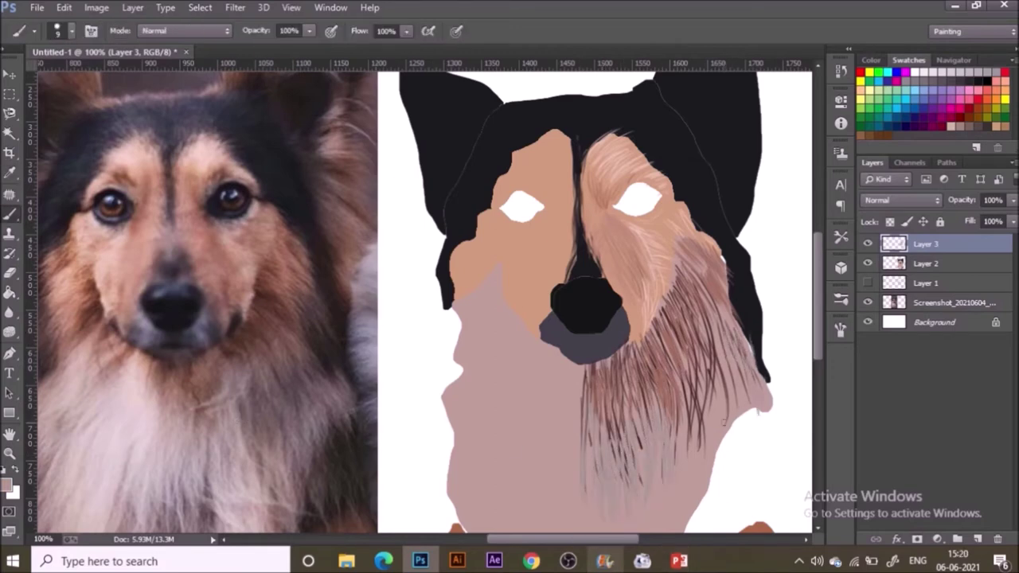
pyautogui.moveTo(714, 366); pyautogui.dragTo(696, 444)
pyautogui.moveTo(695, 395); pyautogui.dragTo(687, 450)
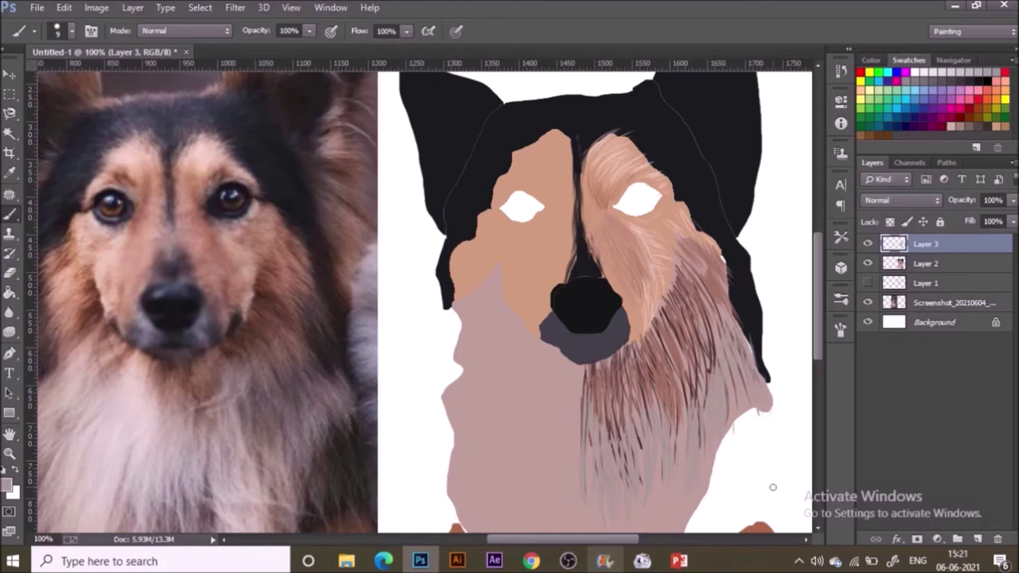
pyautogui.moveTo(689, 509); pyautogui.dragTo(692, 528)
# Step: Add light mauve fur strokes over the middle of the right ruff and across its outer edge
pyautogui.scroll(-1, 615, 448)
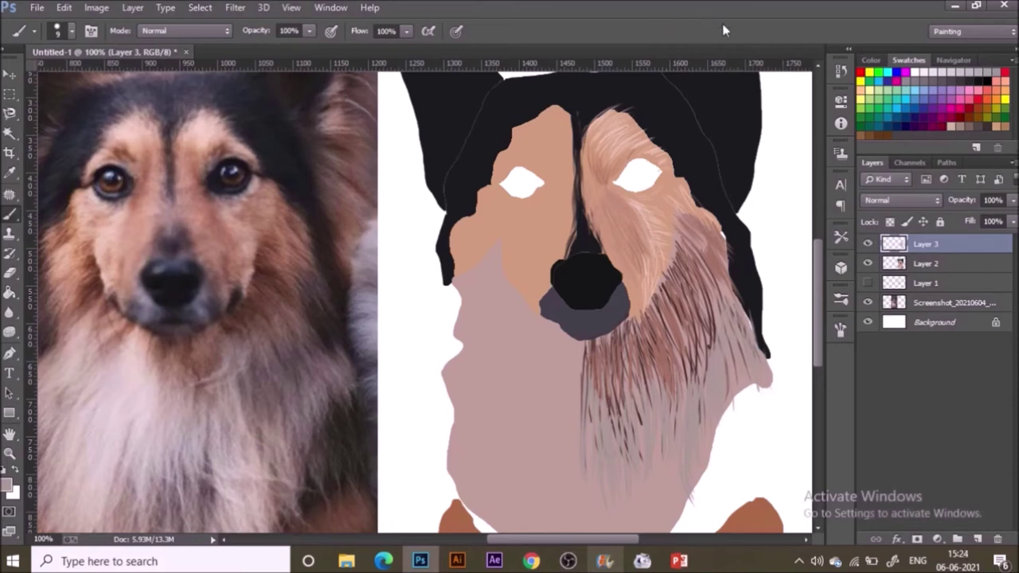
pyautogui.moveTo(727, 358); pyautogui.dragTo(722, 433)
pyautogui.moveTo(674, 340)
pyautogui.mouseDown()
pyautogui.moveTo(662, 404)
pyautogui.moveTo(689, 382)
pyautogui.mouseUp()
pyautogui.moveTo(696, 338); pyautogui.dragTo(681, 383)
pyautogui.moveTo(711, 316); pyautogui.dragTo(699, 353)
pyautogui.moveTo(714, 300); pyautogui.dragTo(706, 351)
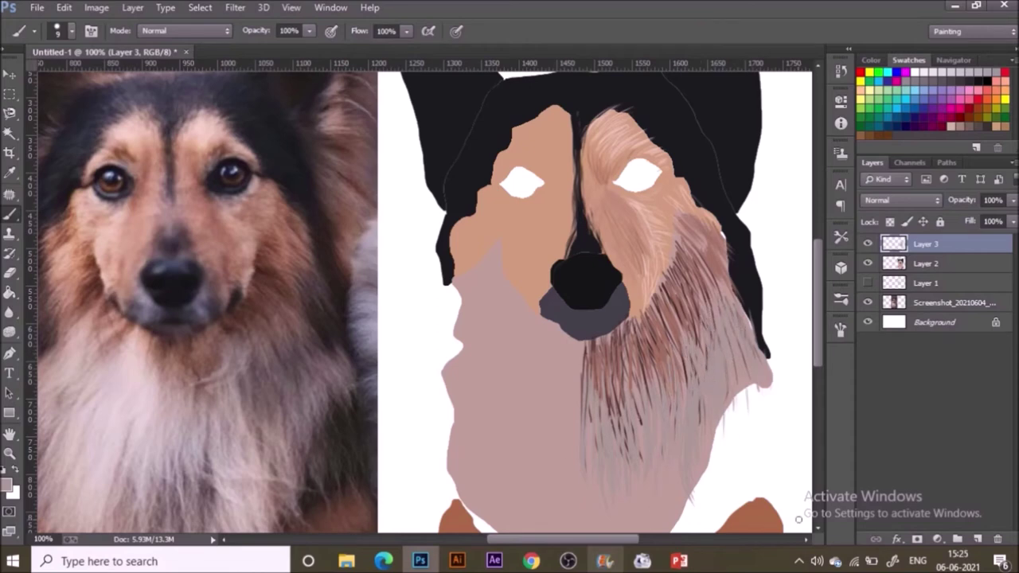
# Step: Sample a dark brown from the photo's neck fur and paint thin dark strokes over the right side of the ruff
pyautogui.keyDown('alt'); pyautogui.click(314, 347); pyautogui.keyUp('alt')
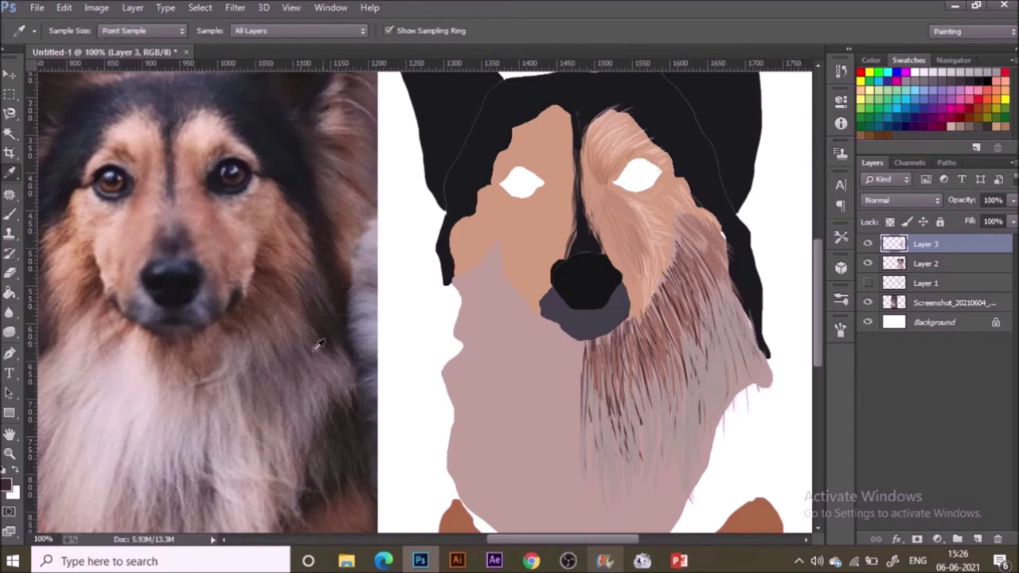
pyautogui.moveTo(713, 283); pyautogui.dragTo(737, 338)
pyautogui.moveTo(717, 298); pyautogui.dragTo(703, 354)
pyautogui.moveTo(704, 339); pyautogui.dragTo(694, 366)
pyautogui.moveTo(693, 354); pyautogui.dragTo(658, 451)
pyautogui.moveTo(678, 411); pyautogui.dragTo(673, 449)
# Step: Sample a near-black from the photo and paint ragged fur strokes along both edges of the black strip below the right ear
pyautogui.keyDown('alt'); pyautogui.click(335, 276); pyautogui.keyUp('alt')
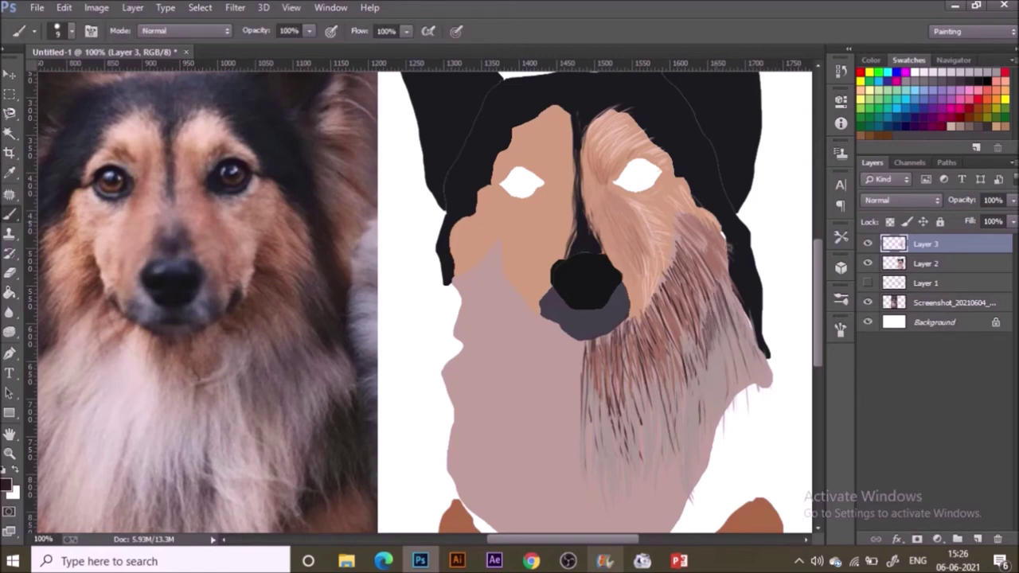
pyautogui.moveTo(709, 213); pyautogui.dragTo(769, 362)
pyautogui.moveTo(746, 318); pyautogui.dragTo(776, 374)
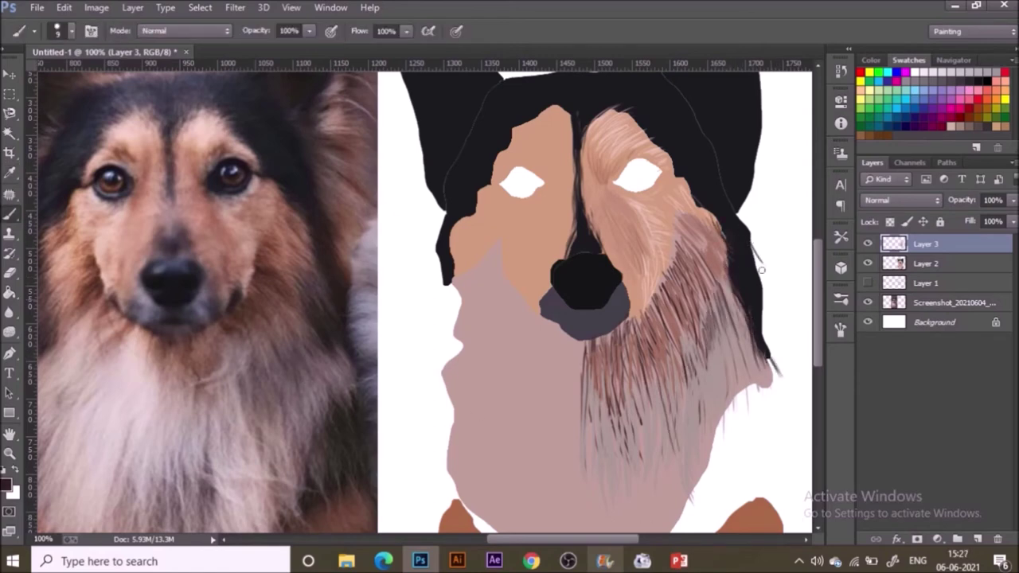
pyautogui.moveTo(751, 234); pyautogui.dragTo(780, 378)
pyautogui.moveTo(762, 282)
pyautogui.mouseDown()
pyautogui.moveTo(783, 316)
pyautogui.moveTo(782, 338)
pyautogui.mouseUp()
pyautogui.moveTo(766, 309); pyautogui.dragTo(785, 357)
pyautogui.moveTo(751, 234); pyautogui.dragTo(770, 257)
pyautogui.moveTo(754, 253); pyautogui.dragTo(781, 299)
pyautogui.moveTo(737, 210); pyautogui.dragTo(767, 248)
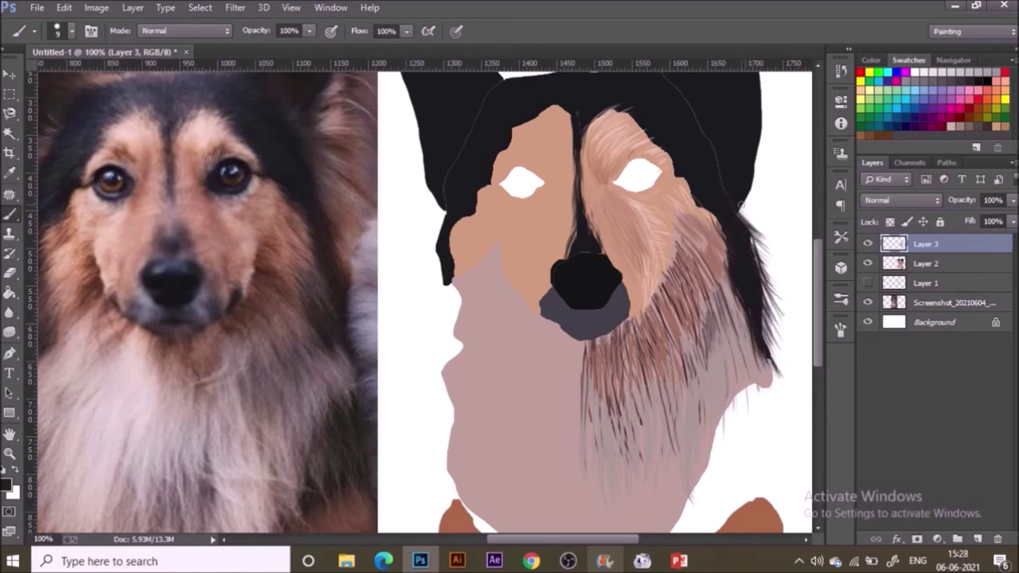
# Step: Sample a brown from the photo's ear fur and paint short upward strokes inside the lower right ear
pyautogui.scroll(2, 673, 137)
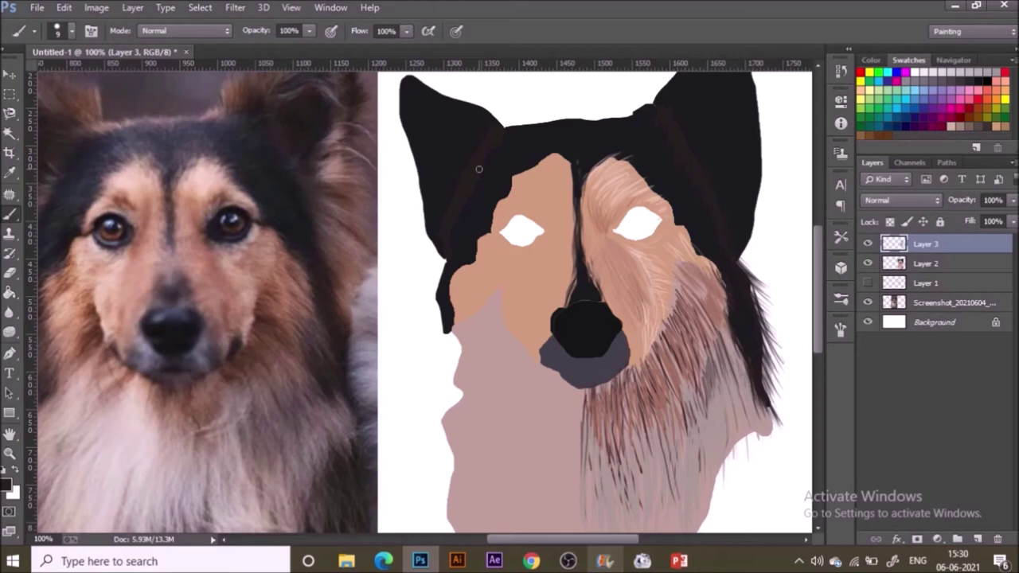
pyautogui.keyDown('alt'); pyautogui.click(334, 198); pyautogui.keyUp('alt')
pyautogui.moveTo(723, 184)
pyautogui.mouseDown()
pyautogui.moveTo(738, 168)
pyautogui.moveTo(744, 131)
pyautogui.mouseUp()
pyautogui.moveTo(721, 151); pyautogui.dragTo(741, 113)
# Step: Sample a reddish brown from the photo's ear edge and paint fur strokes around the inner base of the right ear
pyautogui.keyDown('alt'); pyautogui.click(254, 93); pyautogui.keyUp('alt')
pyautogui.scroll(1, 618, 159)
pyautogui.moveTo(652, 132); pyautogui.dragTo(666, 102)
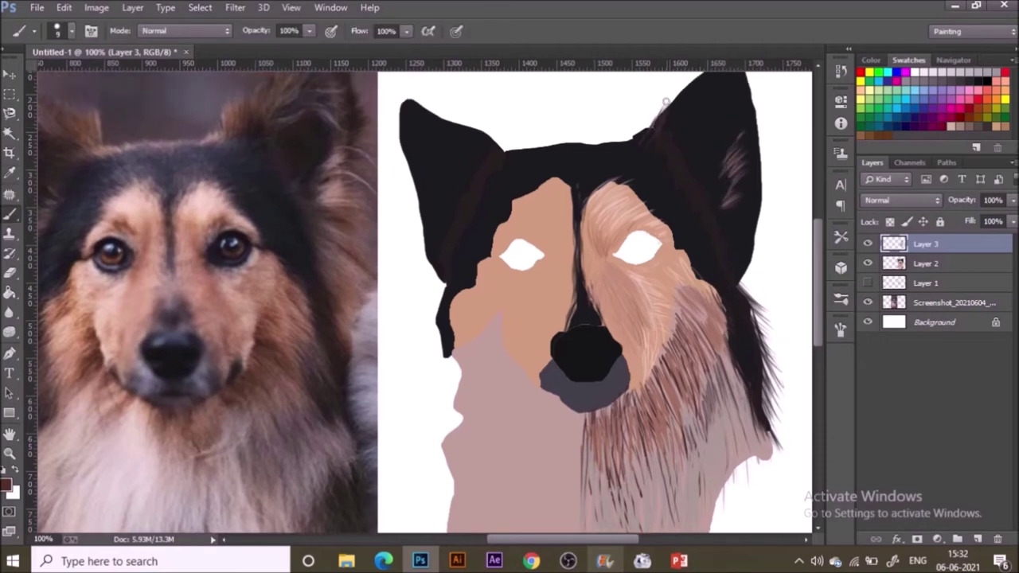
pyautogui.moveTo(651, 155); pyautogui.dragTo(670, 109)
pyautogui.moveTo(625, 144); pyautogui.dragTo(658, 113)
pyautogui.moveTo(681, 164); pyautogui.dragTo(674, 102)
# Step: Paint reddish-brown strokes up the right ear's inner edge and across its tip, undoing the last stroke on the outer edge
pyautogui.scroll(2, 596, 128)
pyautogui.moveTo(684, 136); pyautogui.dragTo(708, 113)
pyautogui.moveTo(680, 172); pyautogui.dragTo(739, 102)
pyautogui.moveTo(724, 170)
pyautogui.mouseDown()
pyautogui.moveTo(740, 145)
pyautogui.moveTo(732, 134)
pyautogui.mouseUp()
pyautogui.moveTo(756, 121); pyautogui.dragTo(745, 148)
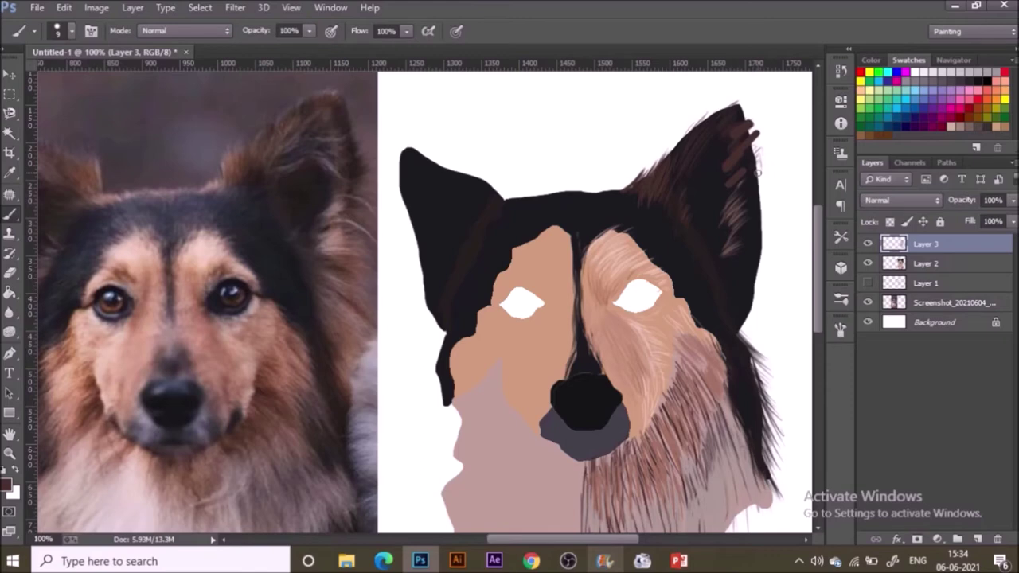
pyautogui.hotkey('ctrl', 'z')
# Step: Sample dark tones from the painted ear and add pointed fur strokes around the right ear's tip and upper outer edge
pyautogui.keyDown('alt'); pyautogui.click(701, 210); pyautogui.keyUp('alt')
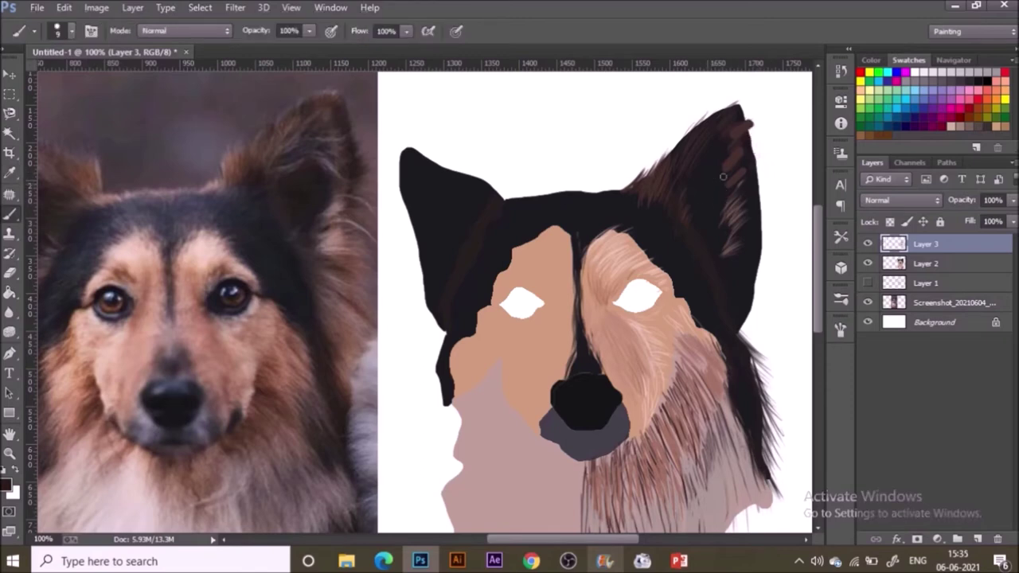
pyautogui.moveTo(725, 189)
pyautogui.mouseDown()
pyautogui.moveTo(748, 126)
pyautogui.moveTo(761, 120)
pyautogui.moveTo(755, 109)
pyautogui.mouseUp()
pyautogui.moveTo(741, 113); pyautogui.dragTo(748, 99)
pyautogui.moveTo(751, 151); pyautogui.dragTo(761, 133)
pyautogui.moveTo(752, 157); pyautogui.dragTo(759, 148)
pyautogui.keyDown('alt'); pyautogui.click(748, 179); pyautogui.keyUp('alt')
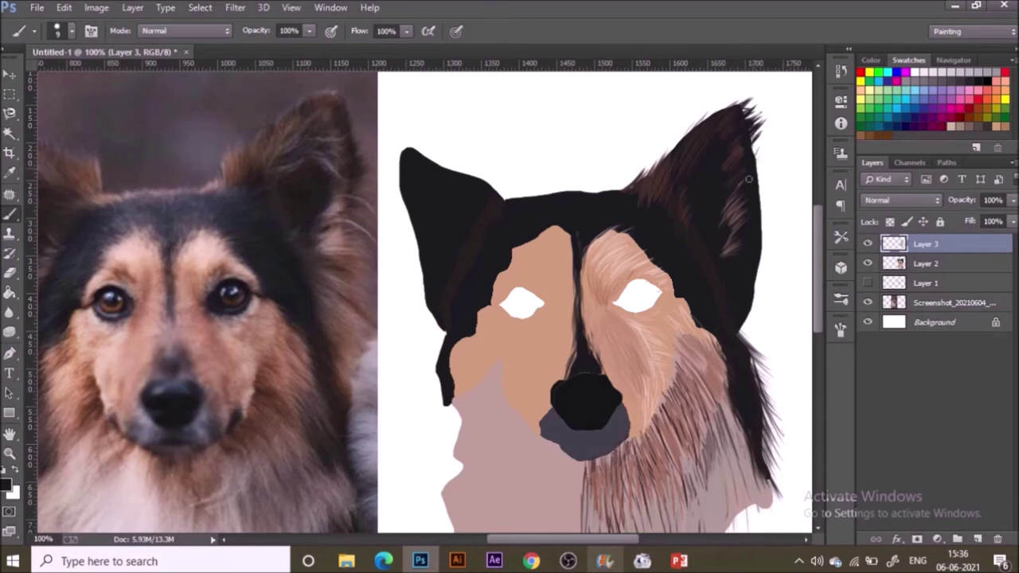
pyautogui.moveTo(759, 197); pyautogui.dragTo(768, 183)
pyautogui.moveTo(759, 193); pyautogui.dragTo(769, 151)
pyautogui.moveTo(752, 157); pyautogui.dragTo(762, 139)
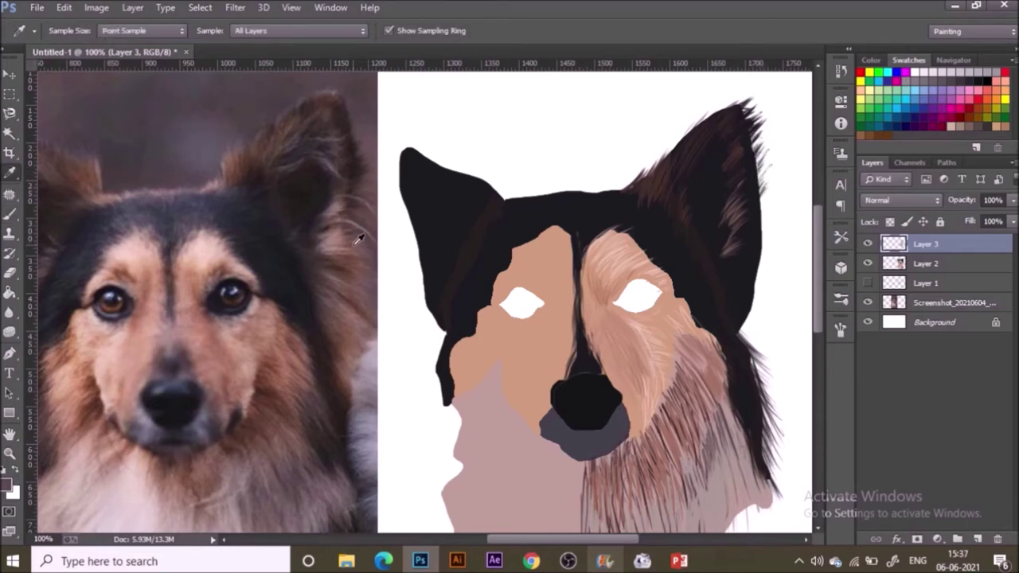
# Step: Sample a mauve brown from the photo's fur beside the ear and paint strokes along the right ear's lower outer edge
pyautogui.keyDown('alt'); pyautogui.click(358, 242); pyautogui.keyUp('alt')
pyautogui.moveTo(752, 233); pyautogui.dragTo(766, 212)
pyautogui.moveTo(748, 262); pyautogui.dragTo(766, 238)
pyautogui.moveTo(747, 314); pyautogui.dragTo(764, 270)
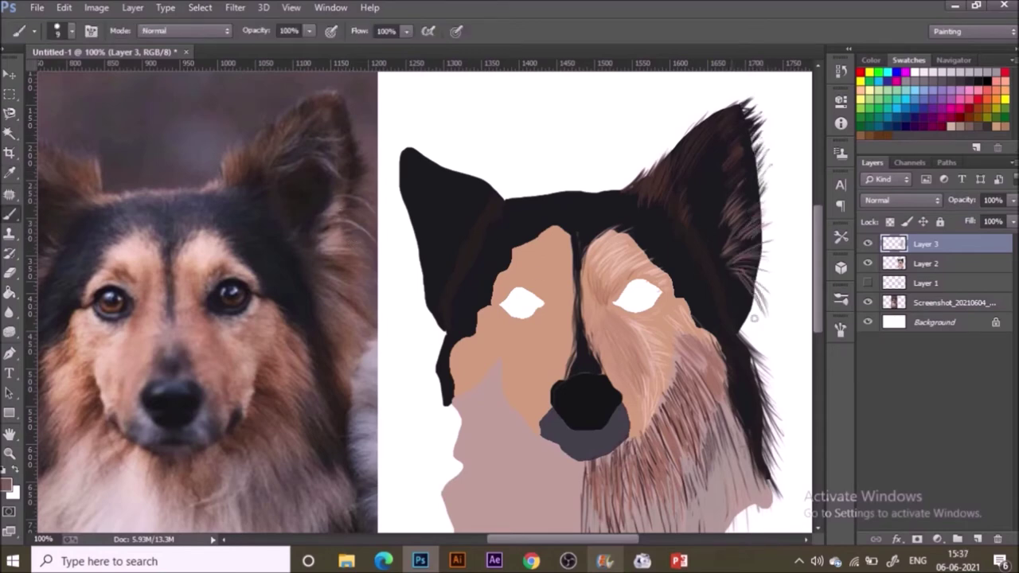
pyautogui.moveTo(744, 358)
pyautogui.mouseDown()
pyautogui.moveTo(763, 290)
pyautogui.moveTo(764, 358)
pyautogui.mouseUp()
pyautogui.moveTo(730, 315); pyautogui.dragTo(762, 358)
pyautogui.moveTo(745, 278); pyautogui.dragTo(768, 294)
# Step: Sample browns from the photo's fur below the ear and paint long strokes down the outer side beneath the right ear
pyautogui.keyDown('alt'); pyautogui.click(337, 237); pyautogui.keyUp('alt')
pyautogui.moveTo(728, 256)
pyautogui.mouseDown()
pyautogui.moveTo(752, 272)
pyautogui.moveTo(754, 298)
pyautogui.mouseUp()
pyautogui.moveTo(734, 285); pyautogui.dragTo(759, 340)
pyautogui.moveTo(729, 313)
pyautogui.mouseDown()
pyautogui.moveTo(756, 353)
pyautogui.moveTo(761, 391)
pyautogui.moveTo(767, 354)
pyautogui.moveTo(772, 365)
pyautogui.mouseUp()
pyautogui.keyDown('alt'); pyautogui.click(343, 265); pyautogui.keyUp('alt')
pyautogui.moveTo(749, 315); pyautogui.dragTo(779, 405)
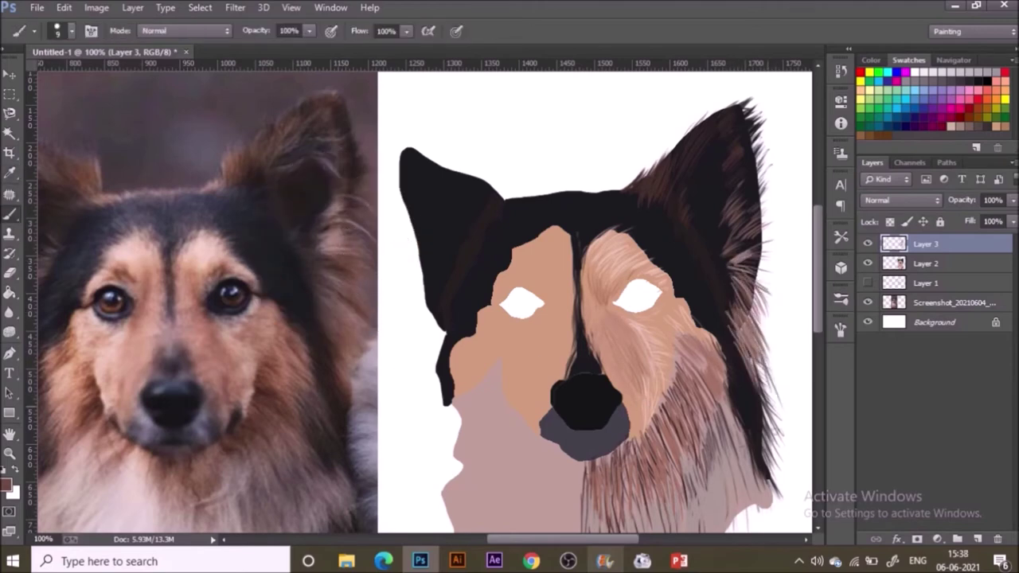
pyautogui.moveTo(760, 367); pyautogui.dragTo(773, 409)
pyautogui.moveTo(760, 367); pyautogui.dragTo(784, 430)
pyautogui.moveTo(731, 321); pyautogui.dragTo(753, 376)
pyautogui.moveTo(724, 293); pyautogui.dragTo(760, 396)
# Step: Sample the near-black head colour and add short strokes along the tan patch around the right eye, undoing the last one
pyautogui.keyDown('alt'); pyautogui.click(723, 308); pyautogui.keyUp('alt')
pyautogui.moveTo(685, 307)
pyautogui.mouseDown()
pyautogui.moveTo(709, 331)
pyautogui.moveTo(689, 317)
pyautogui.mouseUp()
pyautogui.moveTo(670, 278); pyautogui.dragTo(673, 290)
pyautogui.moveTo(633, 244); pyautogui.dragTo(660, 276)
pyautogui.hotkey('ctrl', 'z')
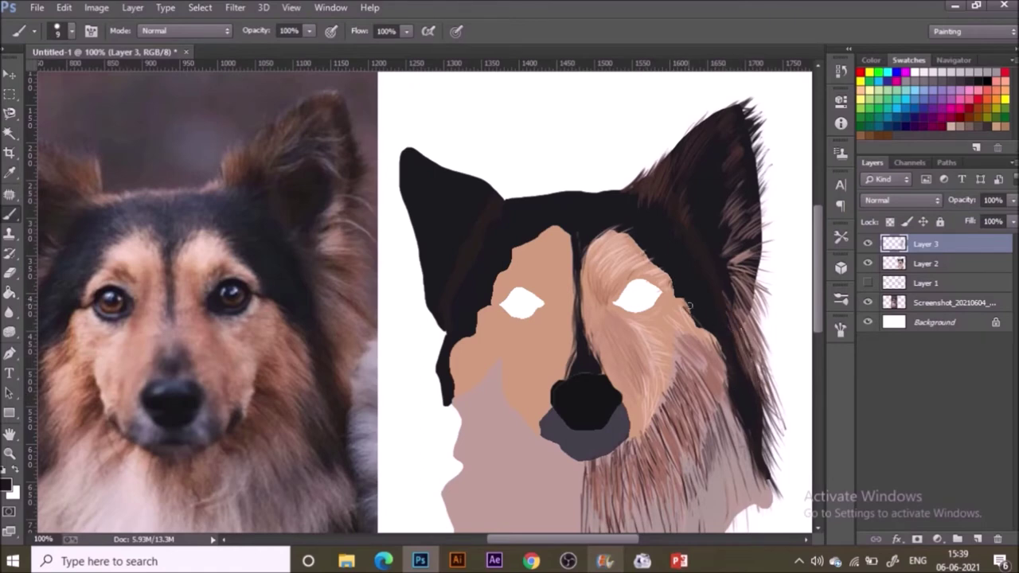
# Step: Sample the ruff's greyish pink and paint long fringe strokes down the outer right edge of the ruff and chest
pyautogui.keyDown('alt'); pyautogui.click(748, 487); pyautogui.keyUp('alt')
pyautogui.moveTo(728, 417)
pyautogui.mouseDown()
pyautogui.moveTo(759, 482)
pyautogui.moveTo(742, 495)
pyautogui.mouseUp()
pyautogui.moveTo(717, 466); pyautogui.dragTo(724, 508)
pyautogui.hotkey('ctrl', '-')
pyautogui.moveTo(659, 422); pyautogui.dragTo(682, 499)
pyautogui.moveTo(652, 439)
pyautogui.mouseDown()
pyautogui.moveTo(677, 493)
pyautogui.moveTo(668, 497)
pyautogui.mouseUp()
pyautogui.moveTo(645, 441); pyautogui.dragTo(657, 503)
pyautogui.moveTo(637, 444); pyautogui.dragTo(648, 497)
pyautogui.moveTo(629, 446)
pyautogui.mouseDown()
pyautogui.moveTo(641, 498)
pyautogui.moveTo(616, 524)
pyautogui.mouseUp()
pyautogui.moveTo(614, 485); pyautogui.dragTo(610, 531)
# Step: Sample a light pink from the photo's chest fur and paint long strokes over the middle and right of the chest
pyautogui.keyDown('alt'); pyautogui.click(314, 490); pyautogui.keyUp('alt')
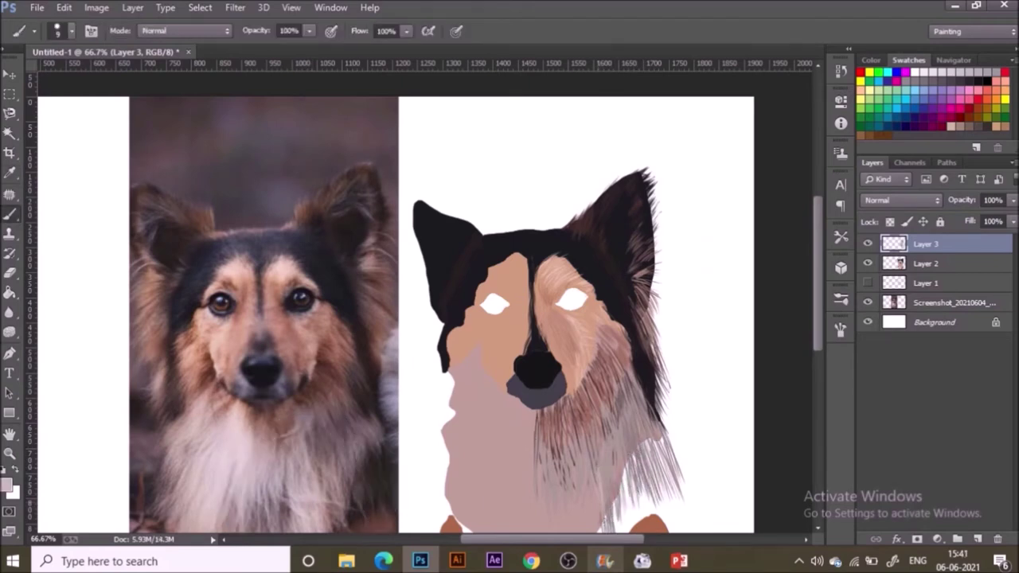
pyautogui.moveTo(596, 446); pyautogui.dragTo(588, 505)
pyautogui.moveTo(584, 446)
pyautogui.mouseDown()
pyautogui.moveTo(580, 487)
pyautogui.moveTo(569, 495)
pyautogui.mouseUp()
pyautogui.moveTo(558, 460); pyautogui.dragTo(559, 491)
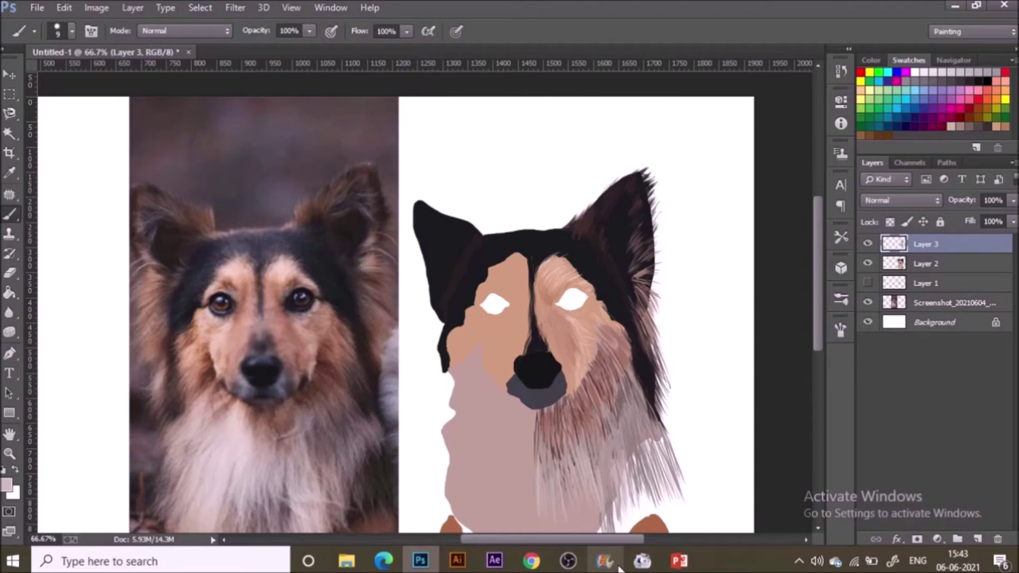
pyautogui.moveTo(592, 435); pyautogui.dragTo(587, 471)
pyautogui.moveTo(550, 431); pyautogui.dragTo(544, 492)
pyautogui.moveTo(536, 428); pyautogui.dragTo(539, 499)
pyautogui.moveTo(608, 418)
pyautogui.mouseDown()
pyautogui.moveTo(618, 466)
pyautogui.moveTo(636, 470)
pyautogui.mouseUp()
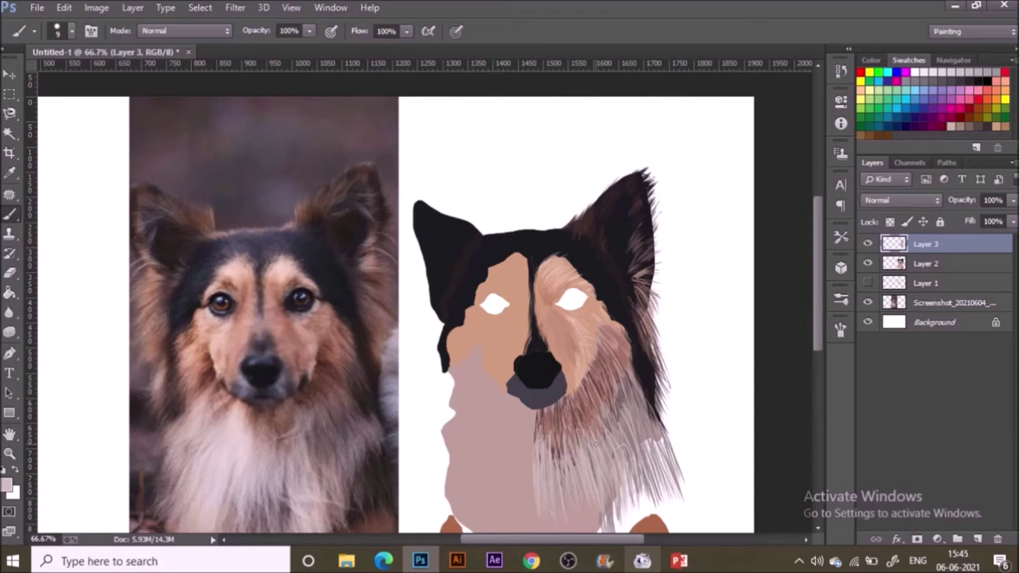
pyautogui.moveTo(626, 393)
pyautogui.mouseDown()
pyautogui.moveTo(606, 446)
pyautogui.moveTo(615, 450)
pyautogui.mouseUp()
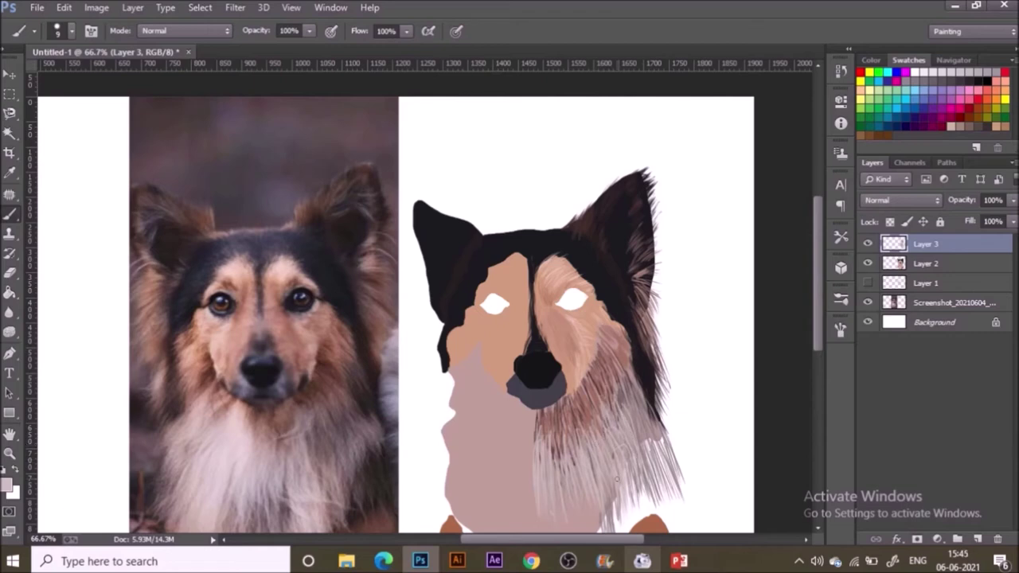
# Step: Extend the light pink strokes down the lower chest to its pointed tip
pyautogui.scroll(-2, 595, 477)
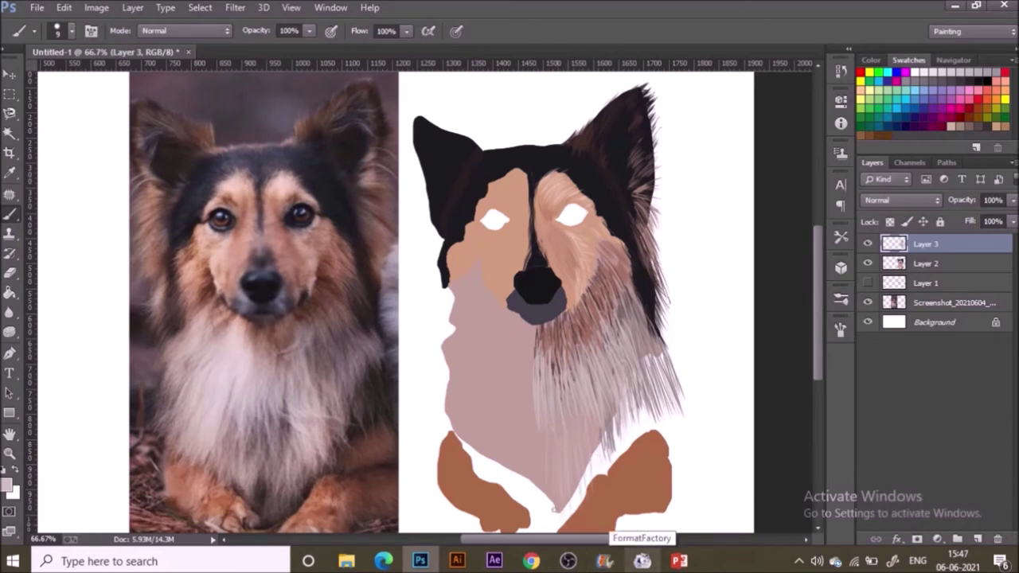
pyautogui.moveTo(548, 445); pyautogui.dragTo(553, 511)
pyautogui.moveTo(541, 422); pyautogui.dragTo(538, 459)
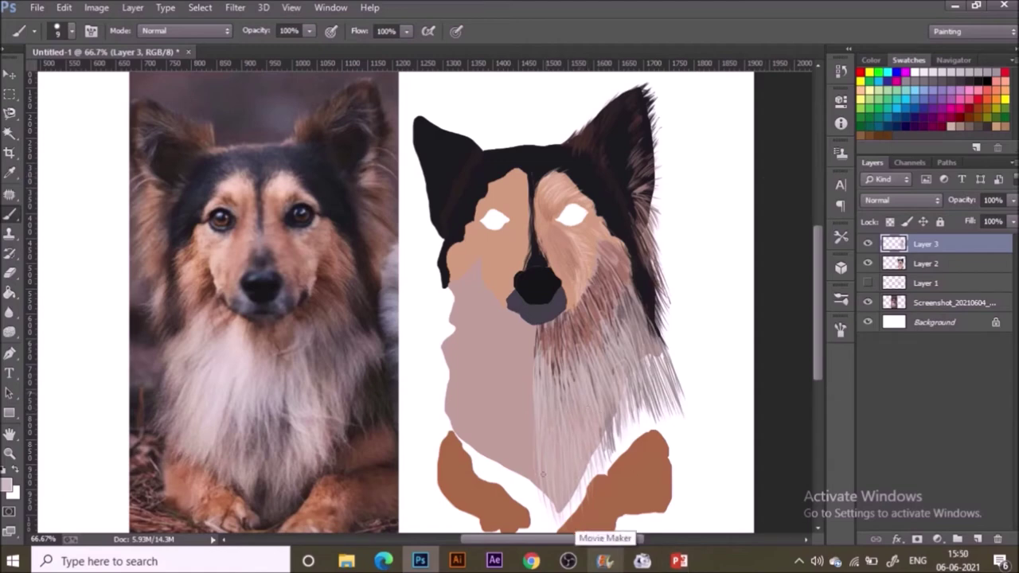
# Step: Fill the gaps in the ruff's outer right fringe with more light pink strokes
pyautogui.moveTo(639, 332); pyautogui.dragTo(646, 356)
pyautogui.moveTo(643, 332); pyautogui.dragTo(678, 416)
pyautogui.moveTo(642, 406); pyautogui.dragTo(648, 431)
pyautogui.moveTo(627, 413); pyautogui.dragTo(635, 445)
pyautogui.moveTo(618, 435); pyautogui.dragTo(623, 458)
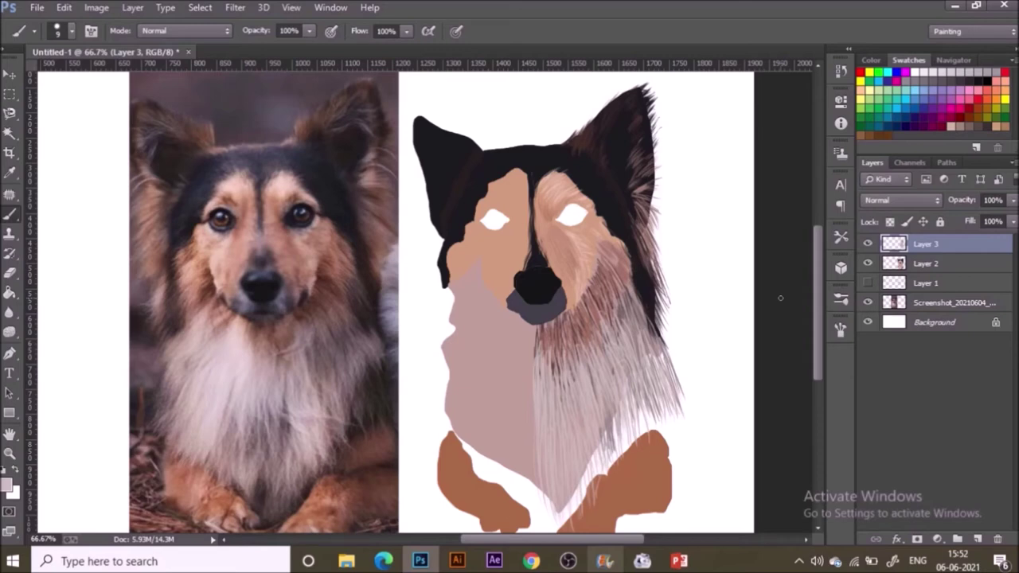
# Step: Add short light pink strokes below the chin and between the dark hairs of the ruff
pyautogui.moveTo(535, 332); pyautogui.dragTo(547, 363)
pyautogui.moveTo(536, 323); pyautogui.dragTo(539, 357)
pyautogui.moveTo(557, 369); pyautogui.dragTo(562, 397)
pyautogui.moveTo(596, 366); pyautogui.dragTo(603, 392)
# Step: Paint light pink fringe strokes from the lower right chest across the white gap onto the right leg
pyautogui.moveTo(623, 421)
pyautogui.mouseDown()
pyautogui.moveTo(632, 468)
pyautogui.moveTo(621, 474)
pyautogui.mouseUp()
pyautogui.moveTo(596, 451)
pyautogui.mouseDown()
pyautogui.moveTo(605, 495)
pyautogui.moveTo(583, 527)
pyautogui.mouseUp()
pyautogui.moveTo(578, 484); pyautogui.dragTo(565, 530)
pyautogui.moveTo(596, 468); pyautogui.dragTo(592, 495)
pyautogui.moveTo(598, 452)
pyautogui.mouseDown()
pyautogui.moveTo(587, 500)
pyautogui.moveTo(600, 469)
pyautogui.mouseUp()
pyautogui.moveTo(610, 452); pyautogui.dragTo(588, 507)
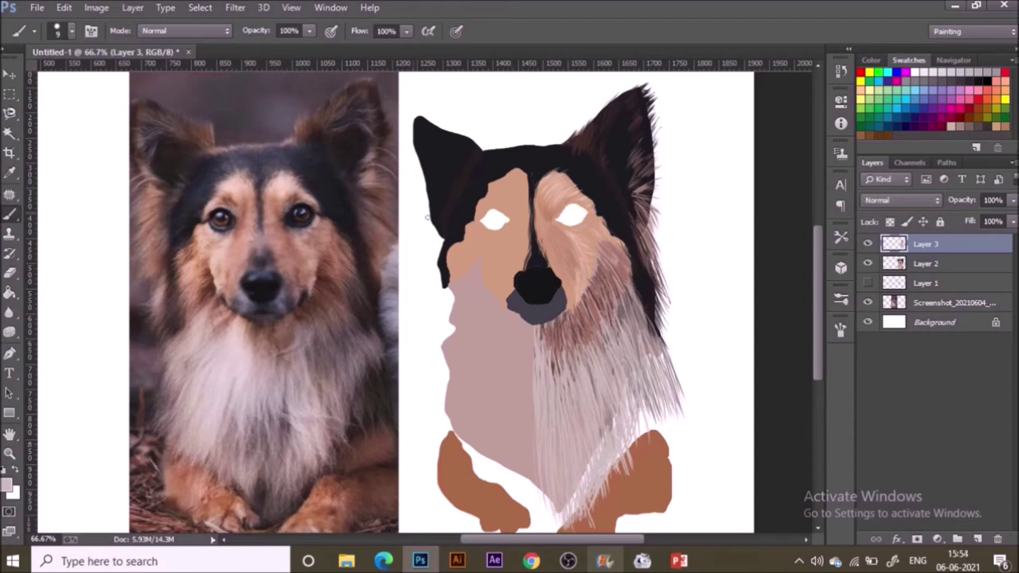
# Step: Marquee-select the right half of the dog illustration and duplicate Layer 3 and Layer 2 together
pyautogui.press('v')
pyautogui.press('m')
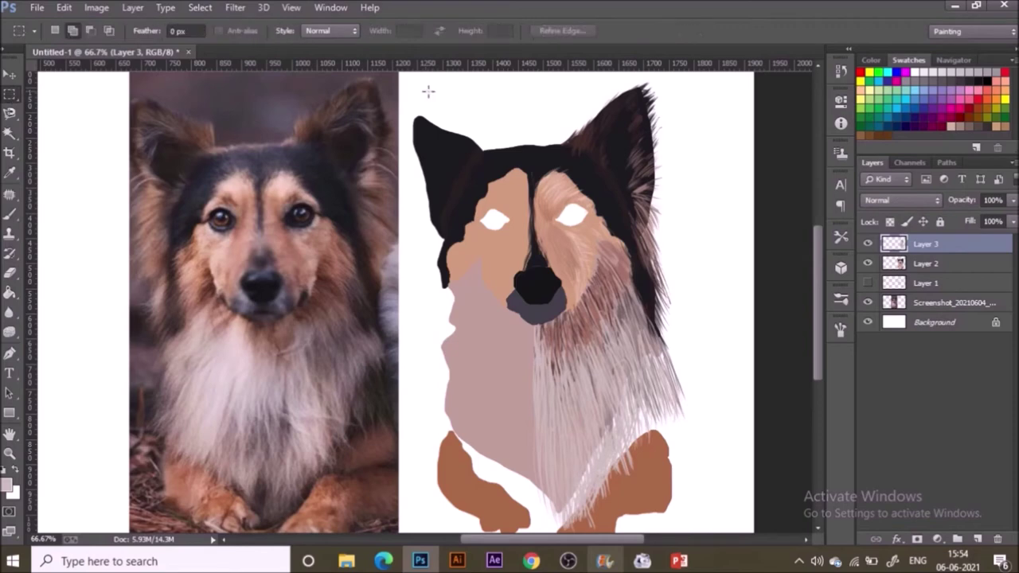
pyautogui.moveTo(531, 74); pyautogui.dragTo(695, 525)
pyautogui.press('v')
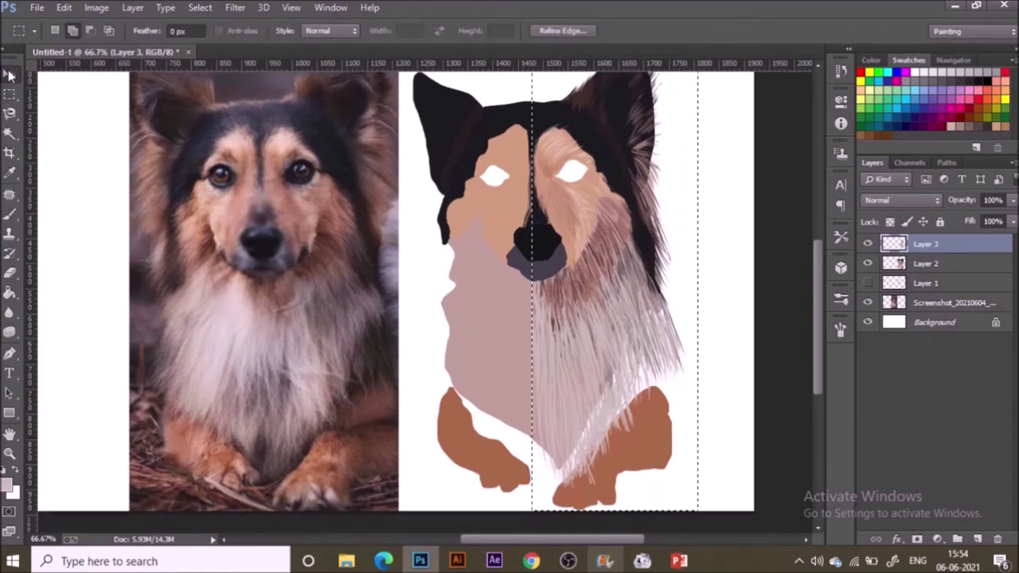
pyautogui.keyDown('ctrl'); pyautogui.click(941, 267); pyautogui.keyUp('ctrl')
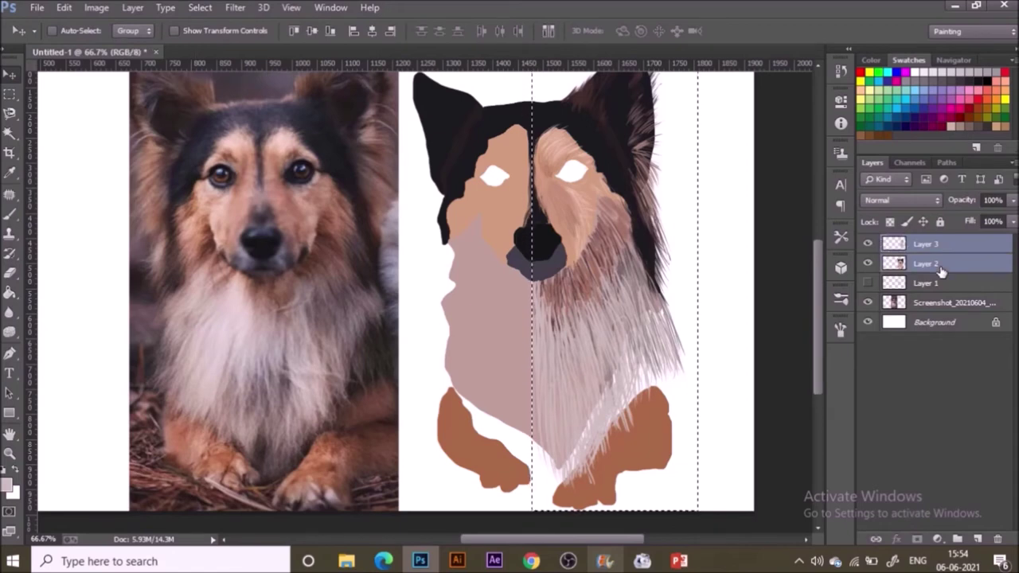
pyautogui.hotkey('ctrl', 'j')
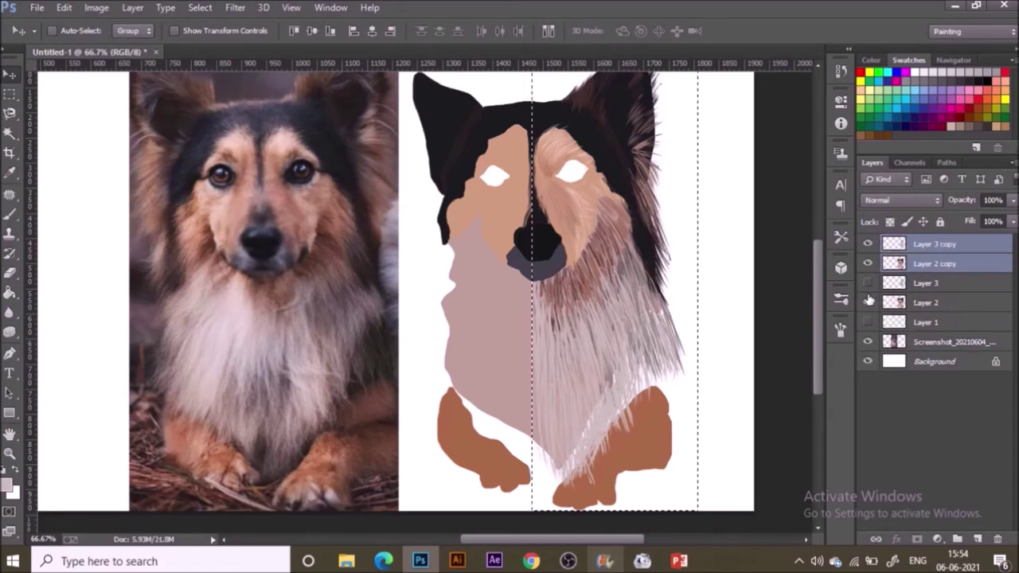
# Step: Copy the selected right half of Layer 2 to a new layer and hide Layer 2 and Layer 2 copy
pyautogui.moveTo(868, 283)
pyautogui.mouseDown()
pyautogui.moveTo(867, 309)
pyautogui.moveTo(868, 284)
pyautogui.mouseUp()
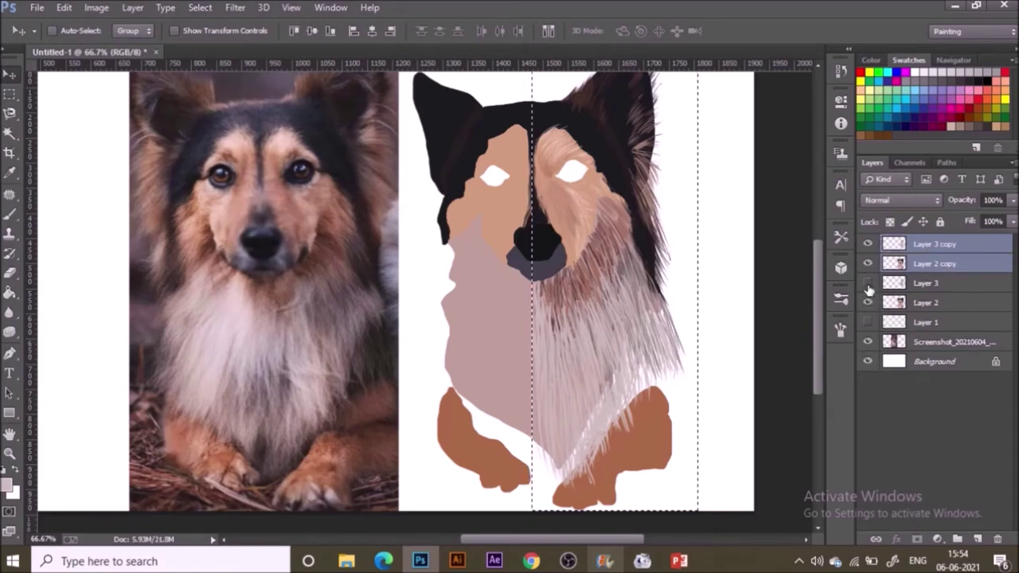
pyautogui.click(937, 264)
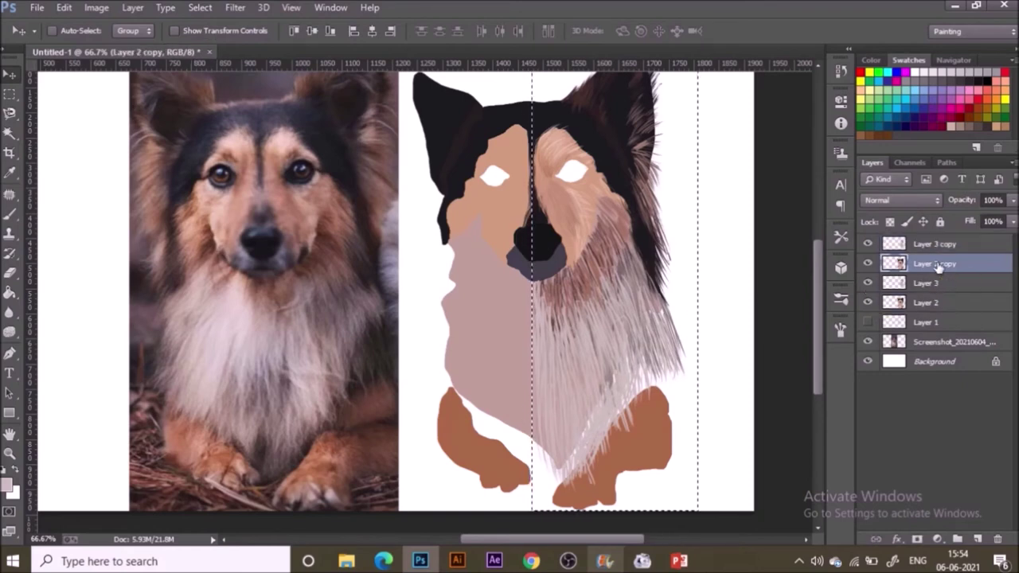
pyautogui.click(933, 303)
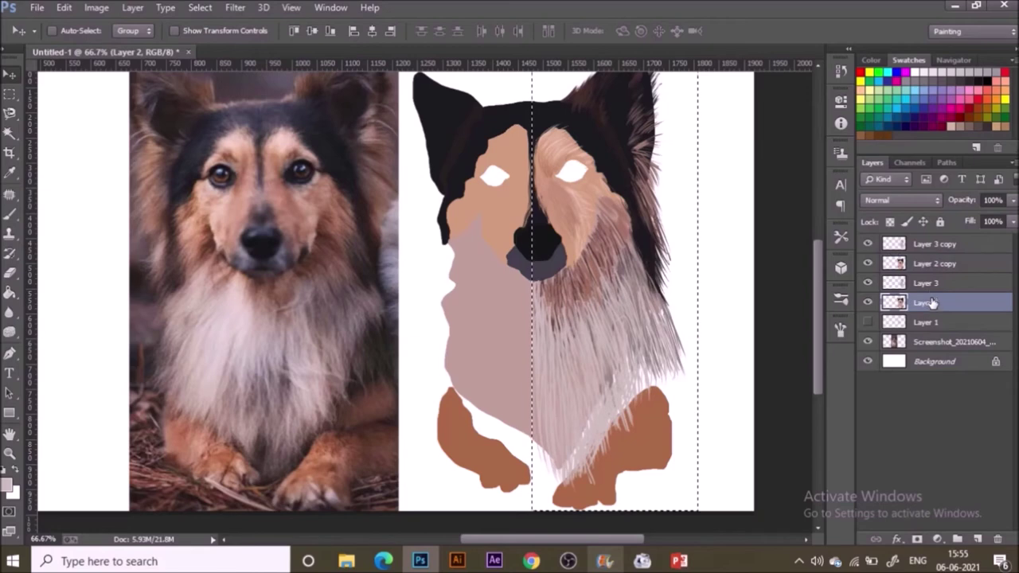
pyautogui.hotkey('ctrl', 'j')
pyautogui.click(867, 321)
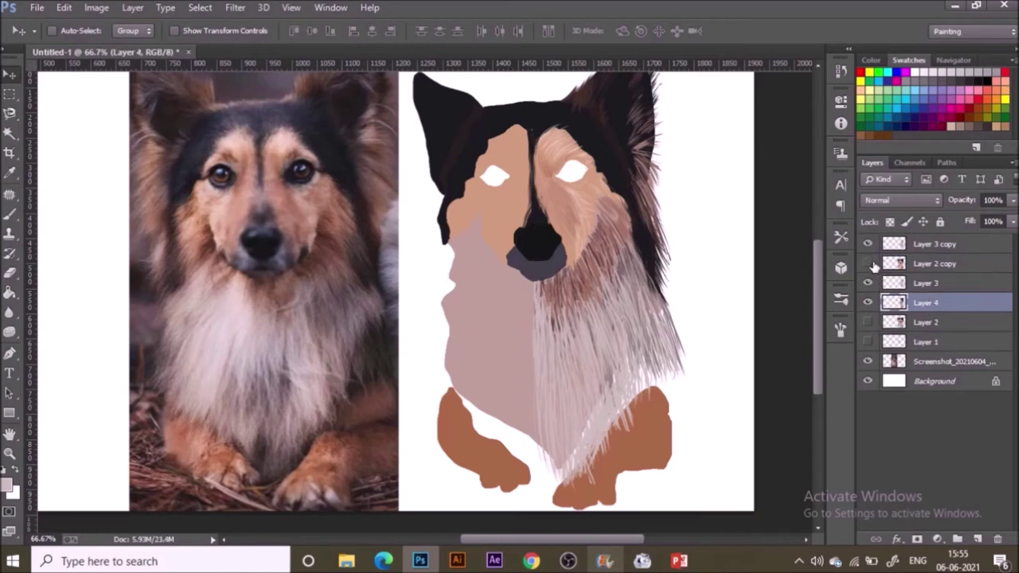
pyautogui.click(868, 262)
pyautogui.click(867, 243)
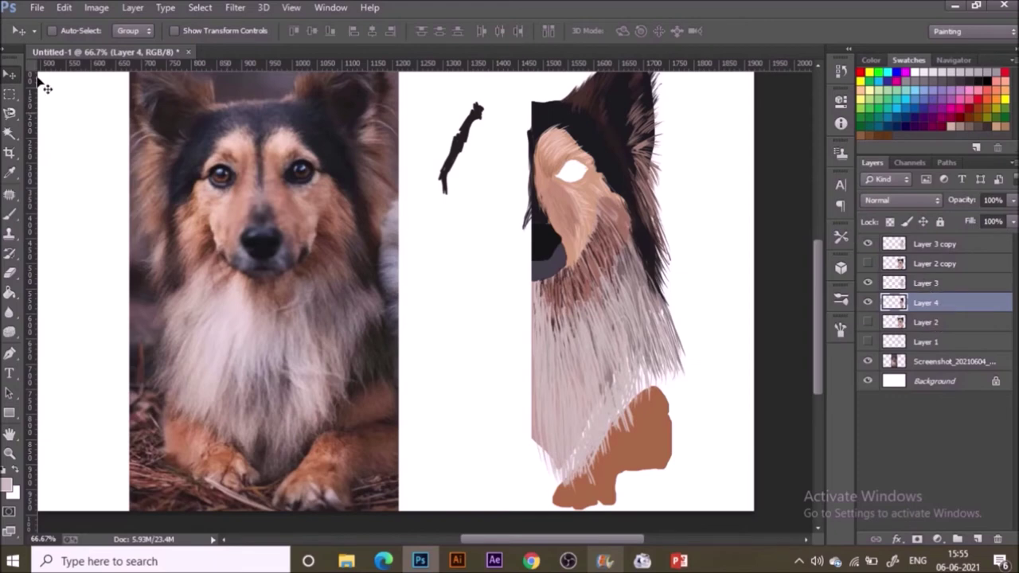
# Step: Flip Layer 4 and Layer 3 copy horizontally to about -91.5% width and move them onto the dog's left half
pyautogui.scroll(2, 602, 336)
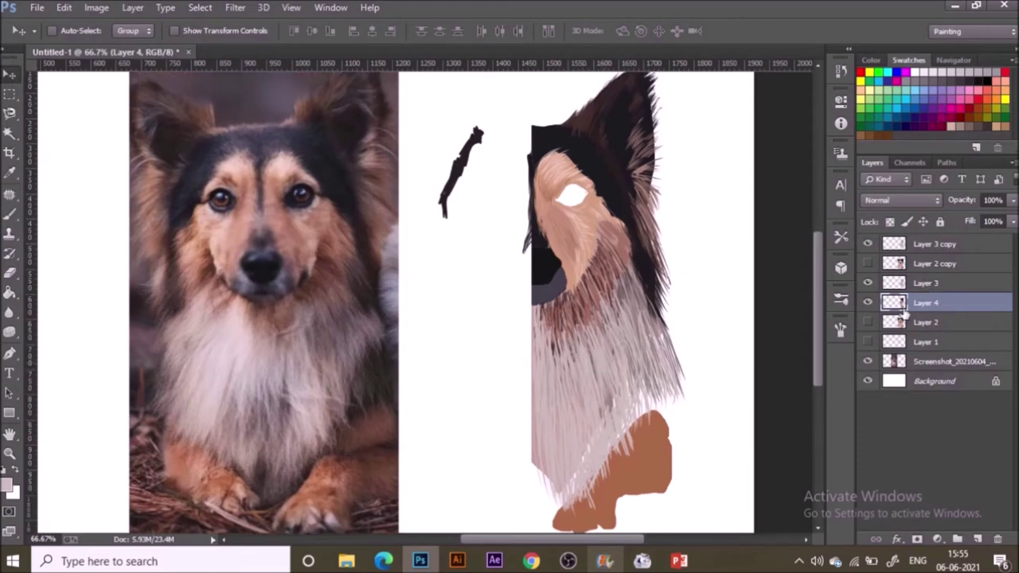
pyautogui.keyDown('ctrl'); pyautogui.click(936, 248); pyautogui.keyUp('ctrl')
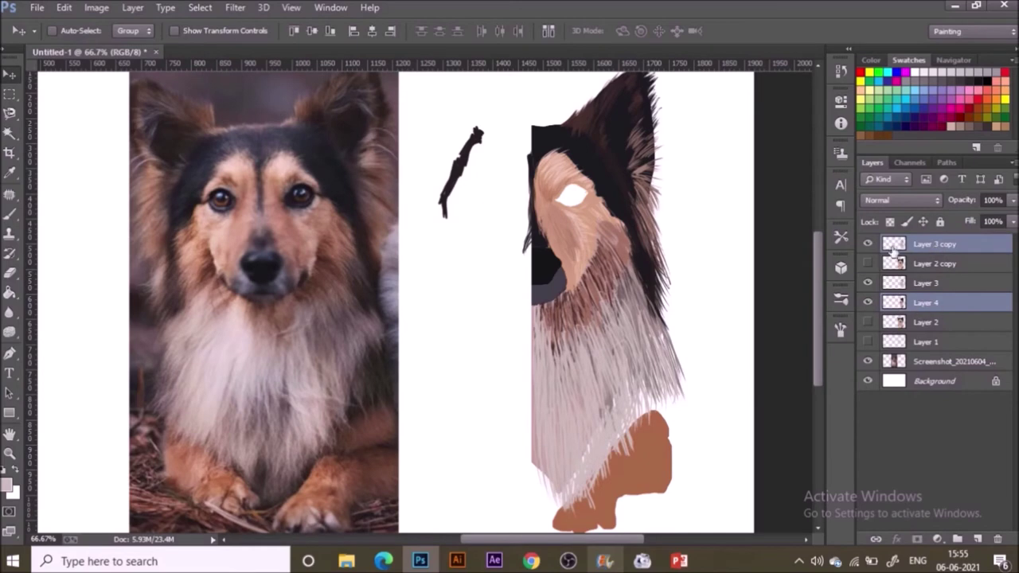
pyautogui.click(174, 31)
pyautogui.click(708, 299)
pyautogui.moveTo(708, 299); pyautogui.dragTo(828, 302)
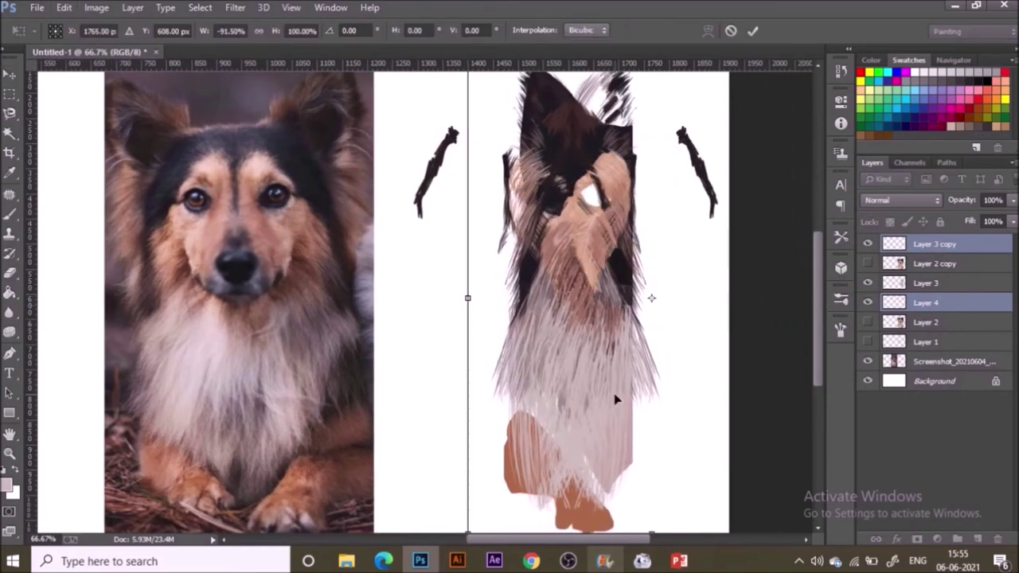
pyautogui.moveTo(613, 398); pyautogui.dragTo(496, 390)
pyautogui.press('Return')
# Step: Show Layer 2 again beneath the mirrored half and activate the Rectangular Marquee tool
pyautogui.click(869, 324)
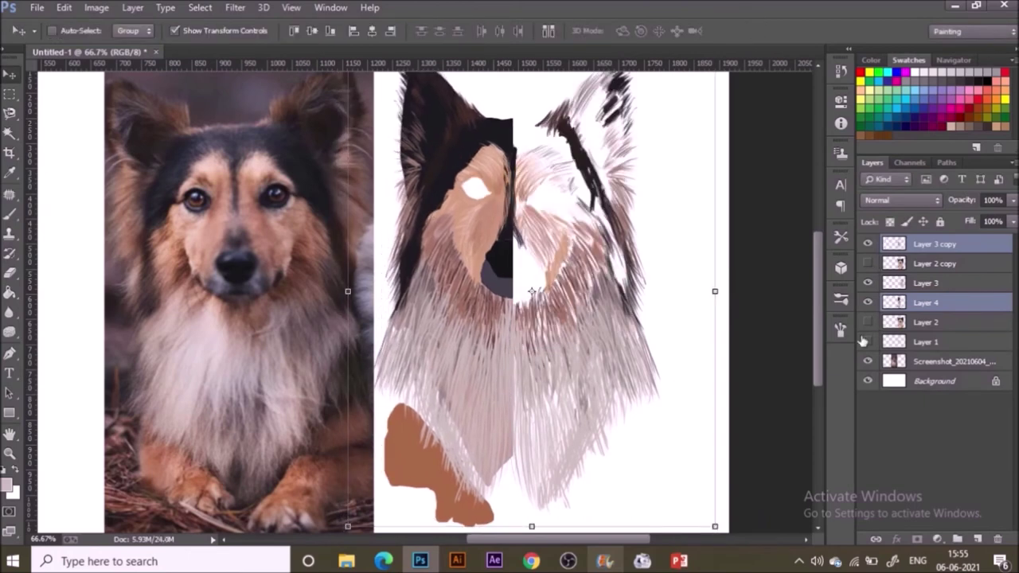
pyautogui.click(865, 323)
pyautogui.click(12, 97)
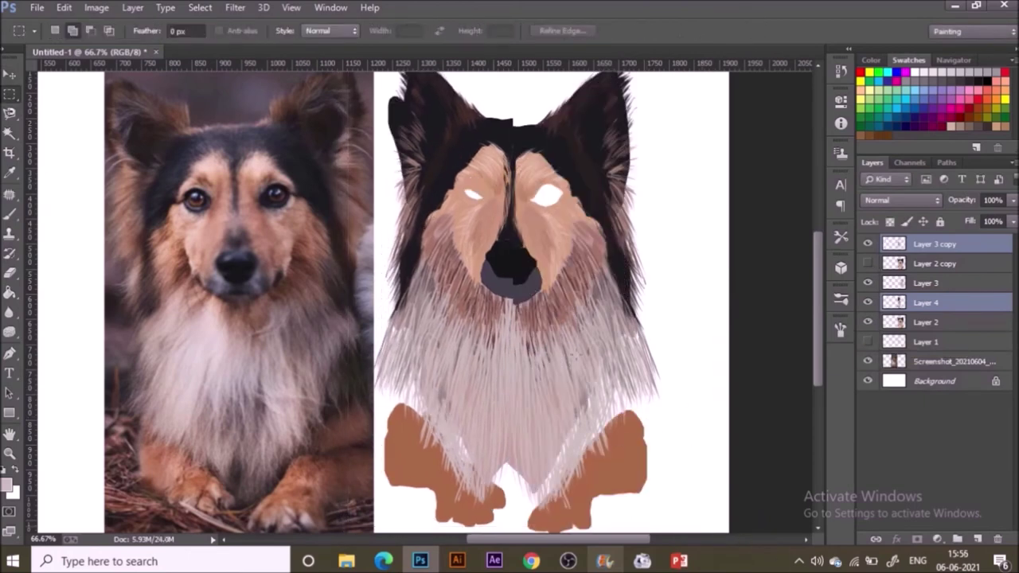
# Step: Marquee-select the dog's right half, copy it from Layer 2 to a new layer, and hide Layer 2
pyautogui.moveTo(578, 353); pyautogui.dragTo(521, 130)
pyautogui.hotkey('ctrl', 'd')
pyautogui.moveTo(697, 531)
pyautogui.mouseDown()
pyautogui.moveTo(518, 26)
pyautogui.moveTo(511, 89)
pyautogui.mouseUp()
pyautogui.click(867, 302)
pyautogui.scroll(-2, 602, 405)
pyautogui.scroll(-2, 603, 404)
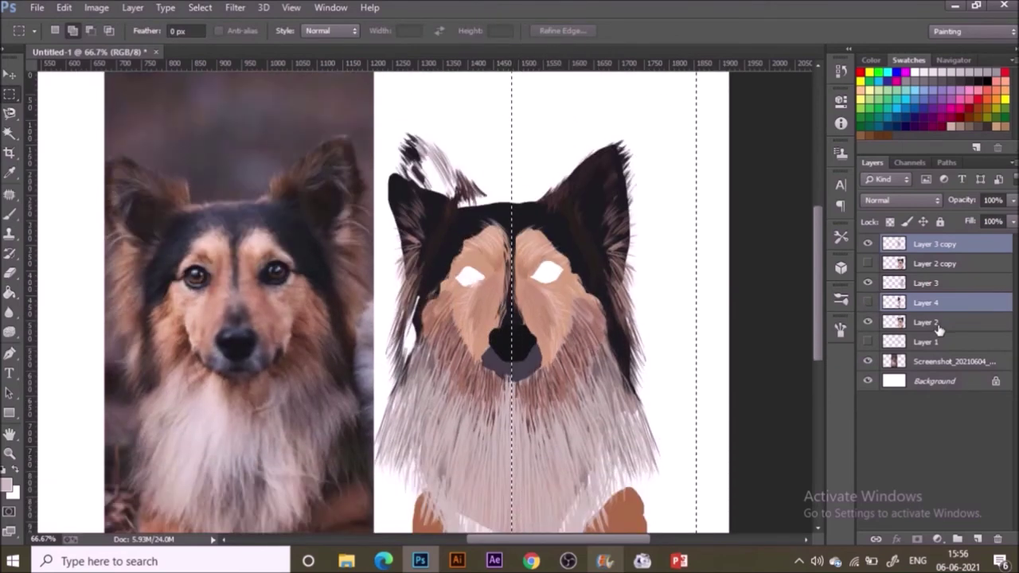
pyautogui.click(939, 325)
pyautogui.hotkey('ctrl', 'j')
pyautogui.click(870, 342)
pyautogui.click(869, 304)
# Step: Move Layer 4 and Layer 3 copy together until the mirrored left half meets the right half along the face's centre line
pyautogui.click(921, 303)
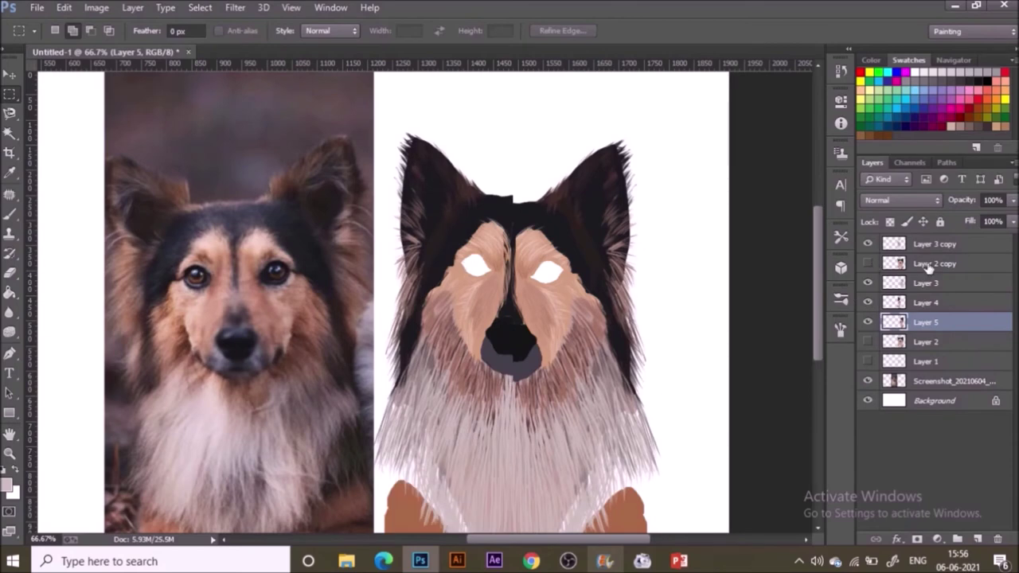
pyautogui.keyDown('ctrl'); pyautogui.click(930, 245); pyautogui.keyUp('ctrl')
pyautogui.press('v')
pyautogui.moveTo(610, 273); pyautogui.dragTo(609, 294)
pyautogui.press('Right')
pyautogui.press('Right')
pyautogui.press('Right')
pyautogui.press('Right')
pyautogui.press('Right')
pyautogui.press('Right')
pyautogui.press('Right')
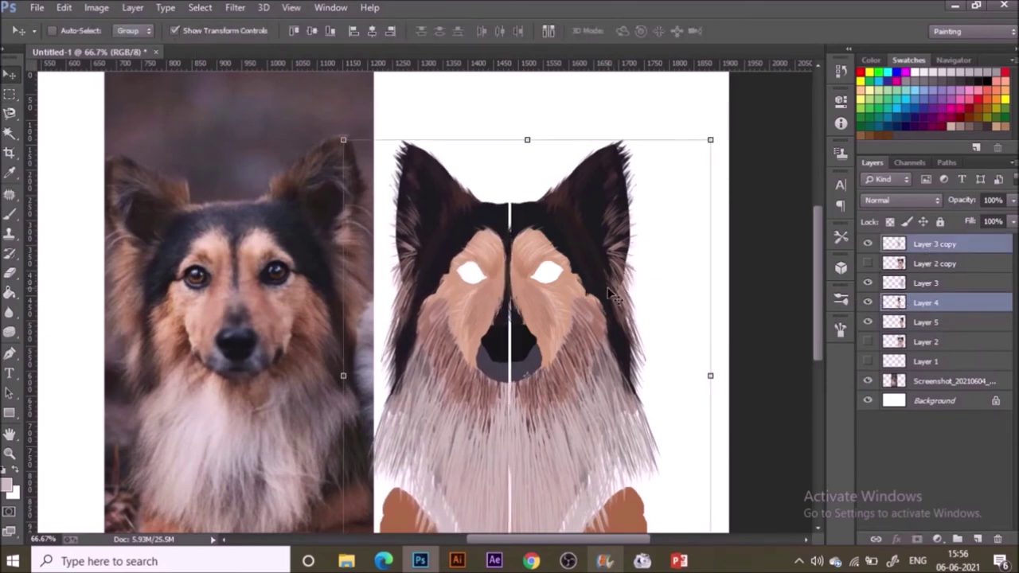
pyautogui.scroll(-2, 702, 386)
pyautogui.scroll(-1, 700, 386)
# Step: Copy the brown front legs from Layer 5 and Layer 4 to separate new layers using Magic Wand selections
pyautogui.click(907, 342)
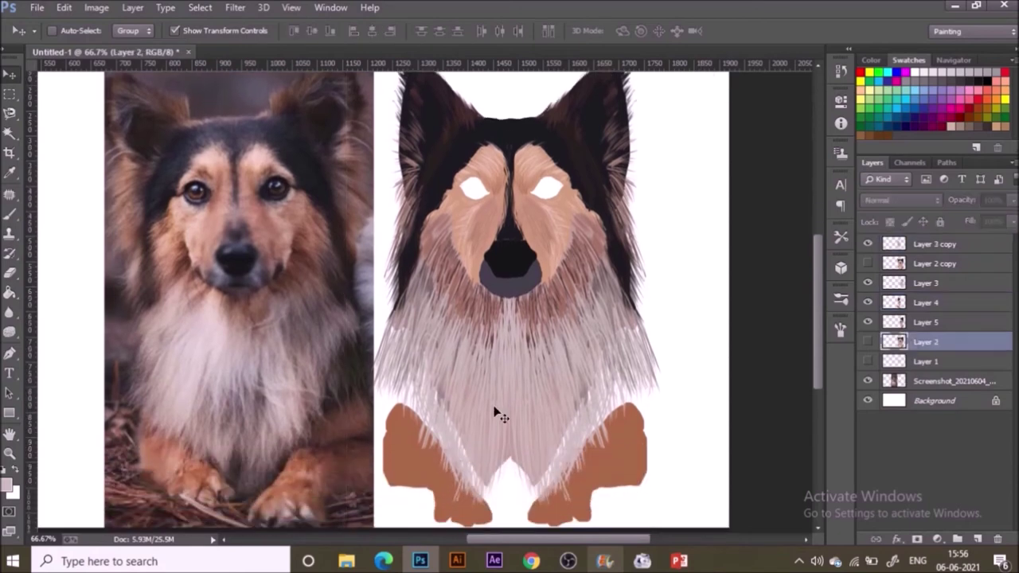
pyautogui.click(8, 118)
pyautogui.press('w')
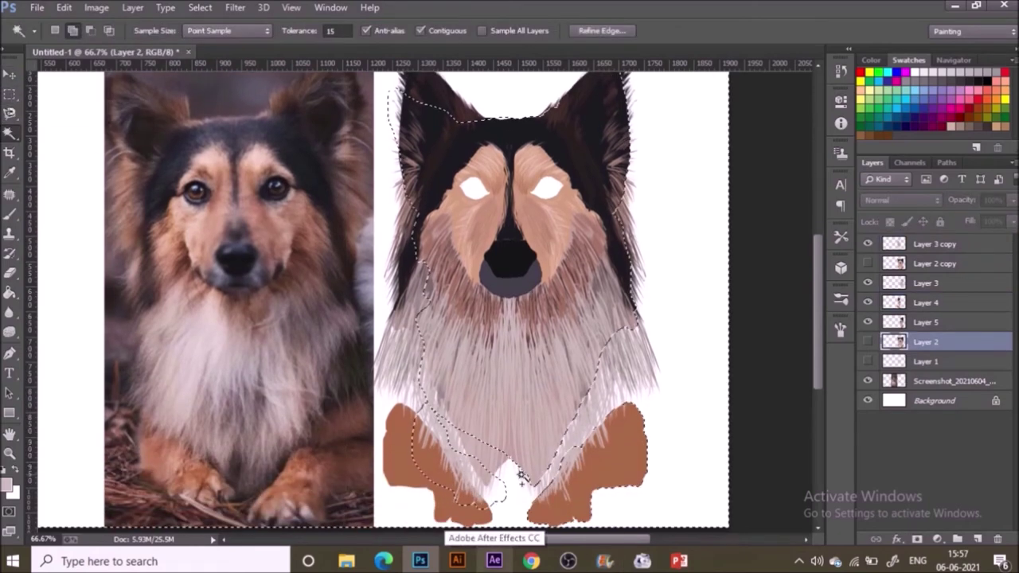
pyautogui.click(928, 306)
pyautogui.click(408, 465)
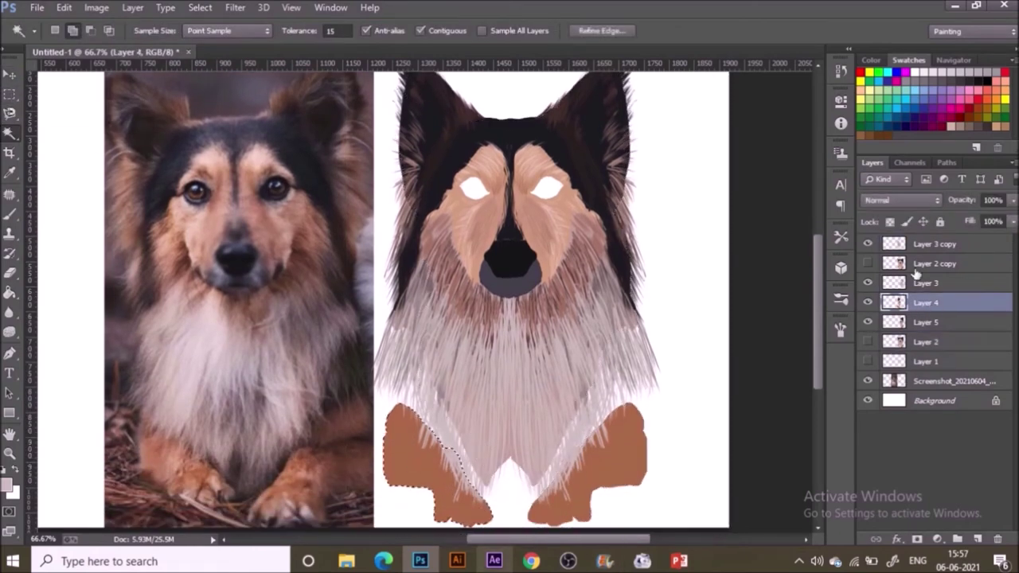
pyautogui.click(925, 322)
pyautogui.click(627, 466)
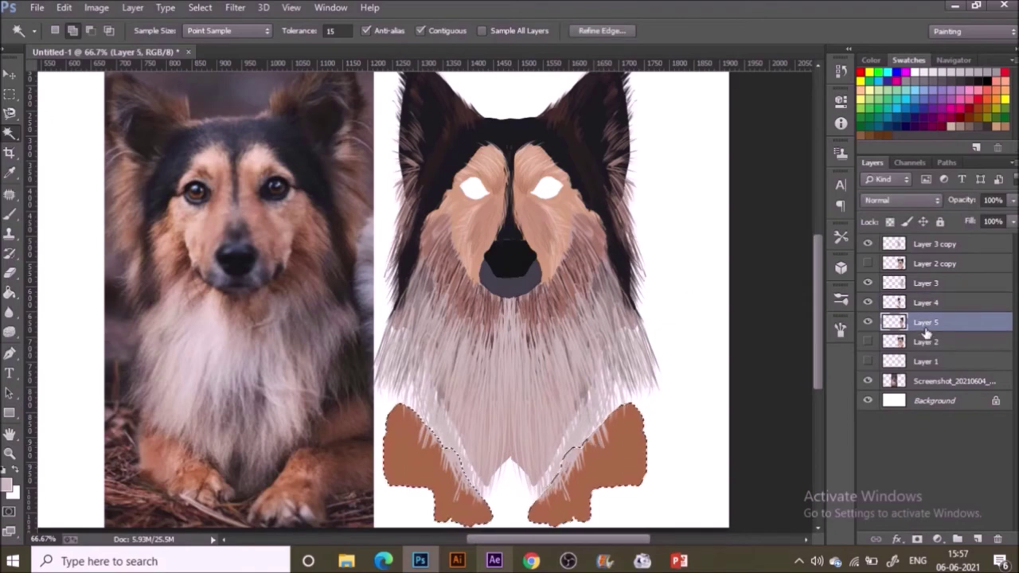
pyautogui.hotkey('ctrl', 'j')
pyautogui.click(933, 305)
pyautogui.click(410, 469)
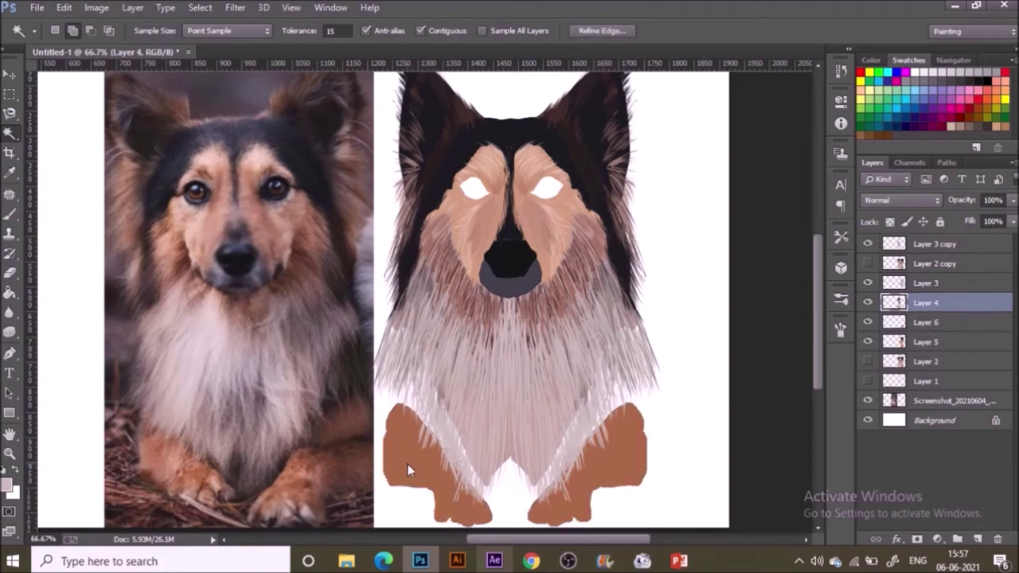
pyautogui.hotkey('ctrl', 'j')
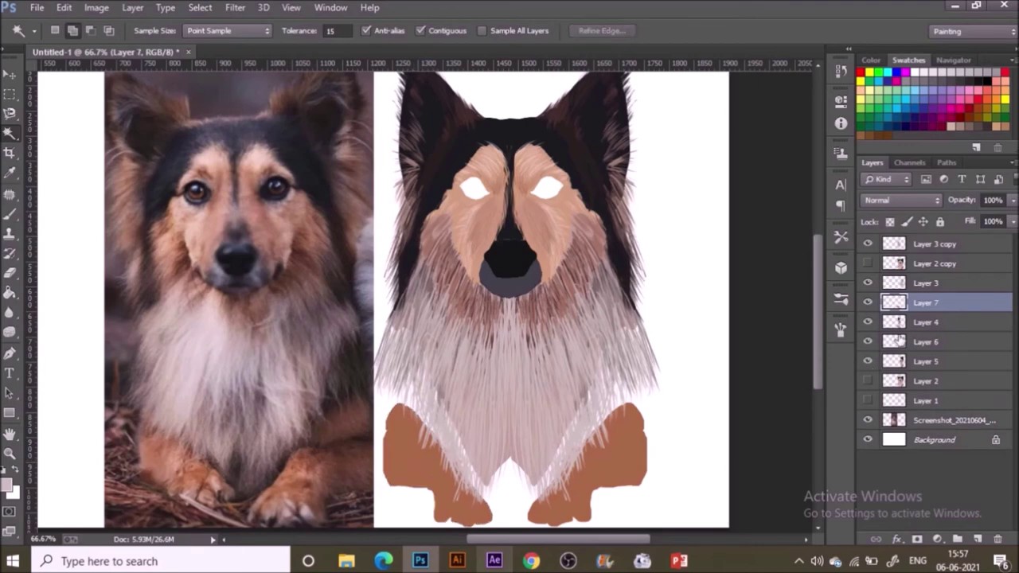
# Step: Reselect both brown legs with the Magic Wand and remove the originals from Layer 5 and Layer 4
pyautogui.click(925, 361)
pyautogui.click(601, 466)
pyautogui.keyDown('shift'); pyautogui.click(412, 472); pyautogui.keyUp('shift')
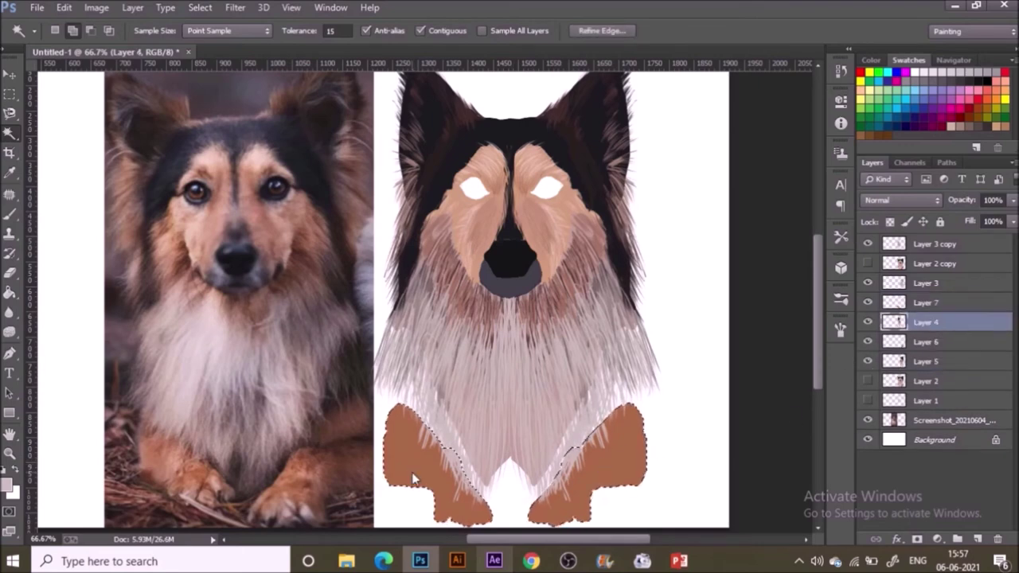
# Step: Move the leg layers, Layer 7 and Layer 6, up together so the chest fur overlaps the legs, and deselect
pyautogui.click(952, 311)
pyautogui.press('v')
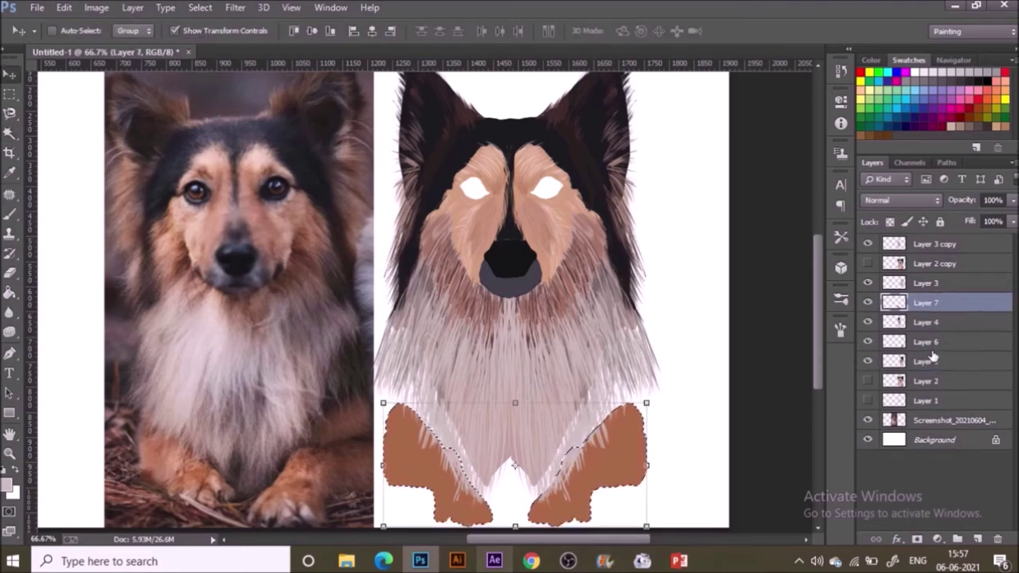
pyautogui.click(929, 342)
pyautogui.click(931, 304)
pyautogui.keyDown('ctrl'); pyautogui.click(940, 342); pyautogui.keyUp('ctrl')
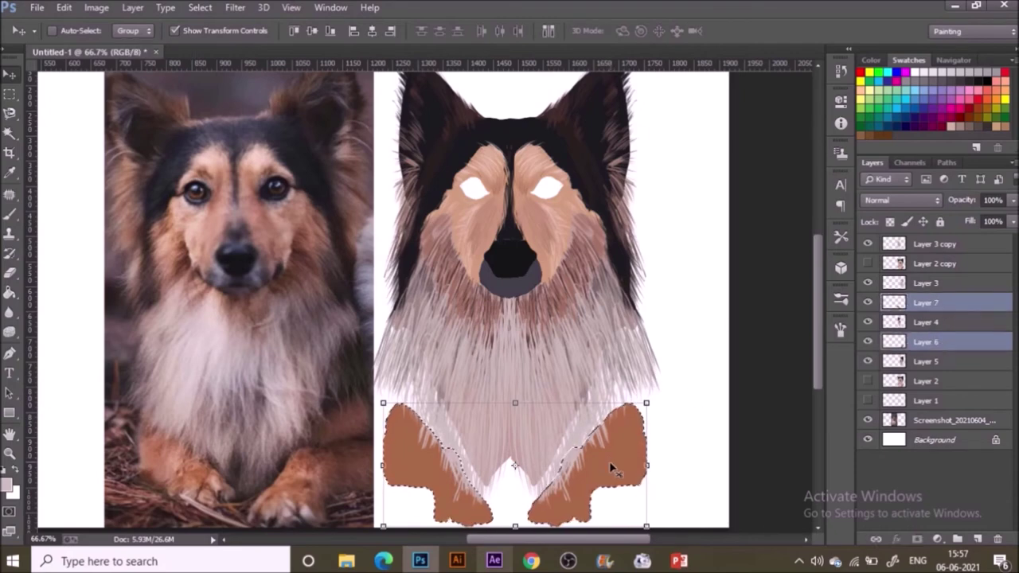
pyautogui.moveTo(615, 456); pyautogui.dragTo(608, 429)
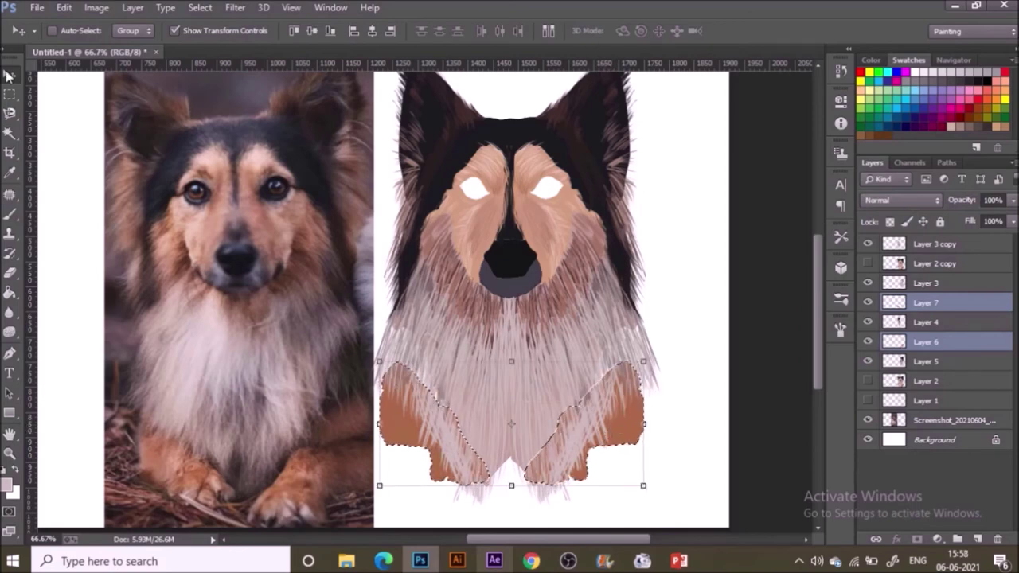
pyautogui.click(955, 440)
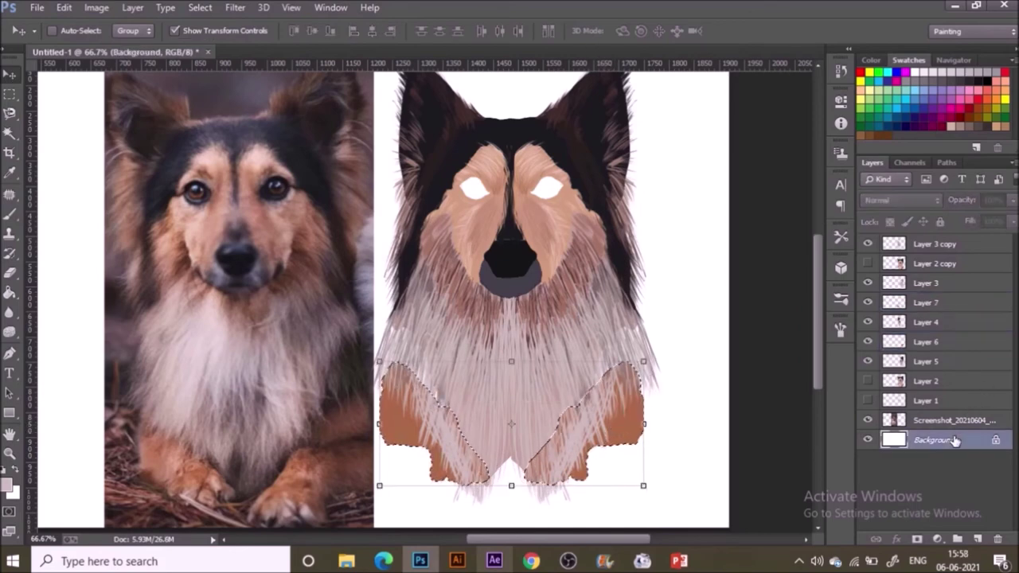
pyautogui.hotkey('ctrl', 'd')
pyautogui.scroll(1, 668, 423)
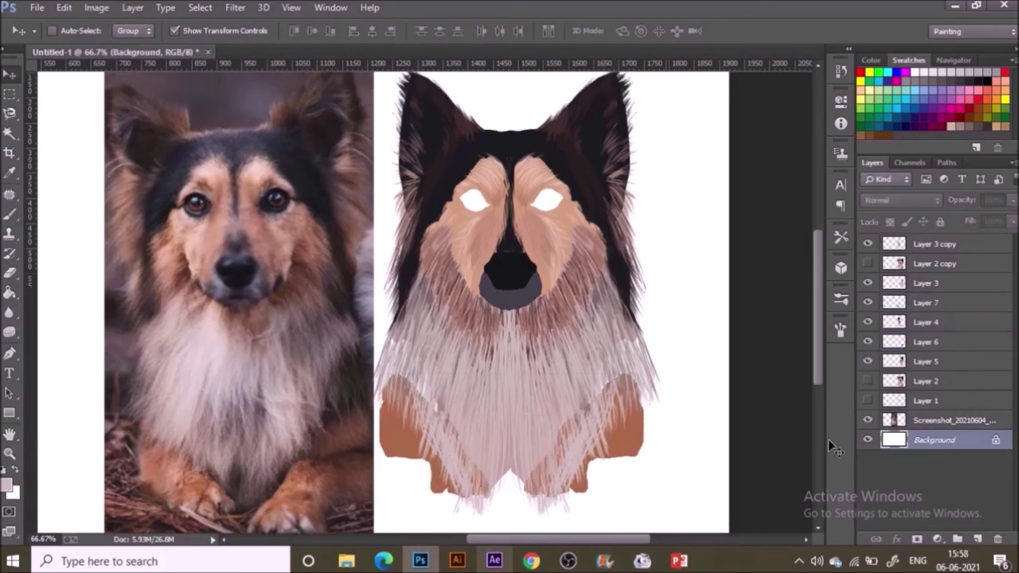
# Step: Add a new layer directly above Layer 1 and activate the Brush tool
pyautogui.click(925, 400)
pyautogui.click(977, 539)
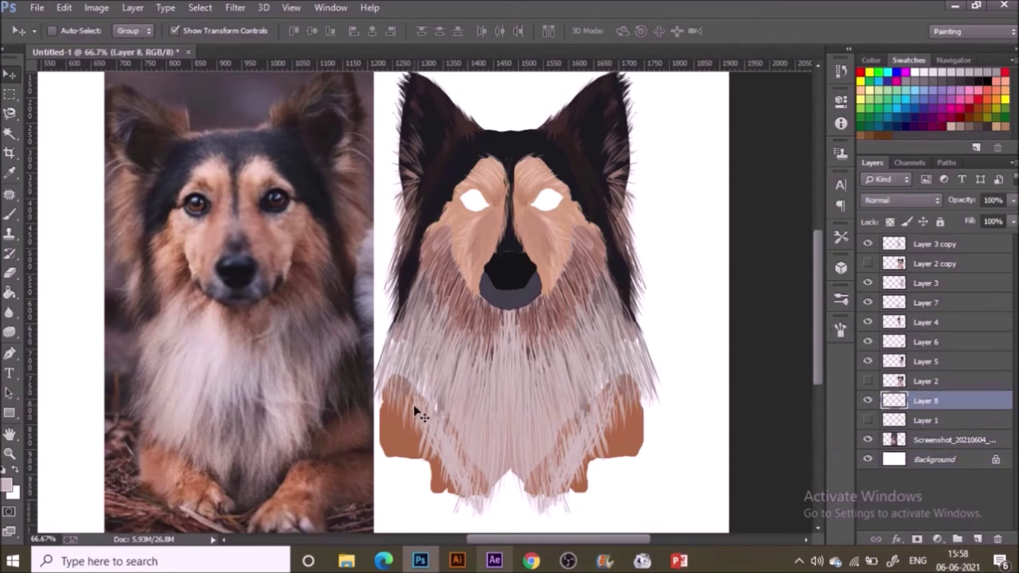
pyautogui.press('b')
pyautogui.press(']')
pyautogui.press(']')
pyautogui.press(']')
pyautogui.press(']')
pyautogui.press(']')
pyautogui.press(']')
pyautogui.press(']')
pyautogui.press(']')
pyautogui.press(']')
pyautogui.press(']')
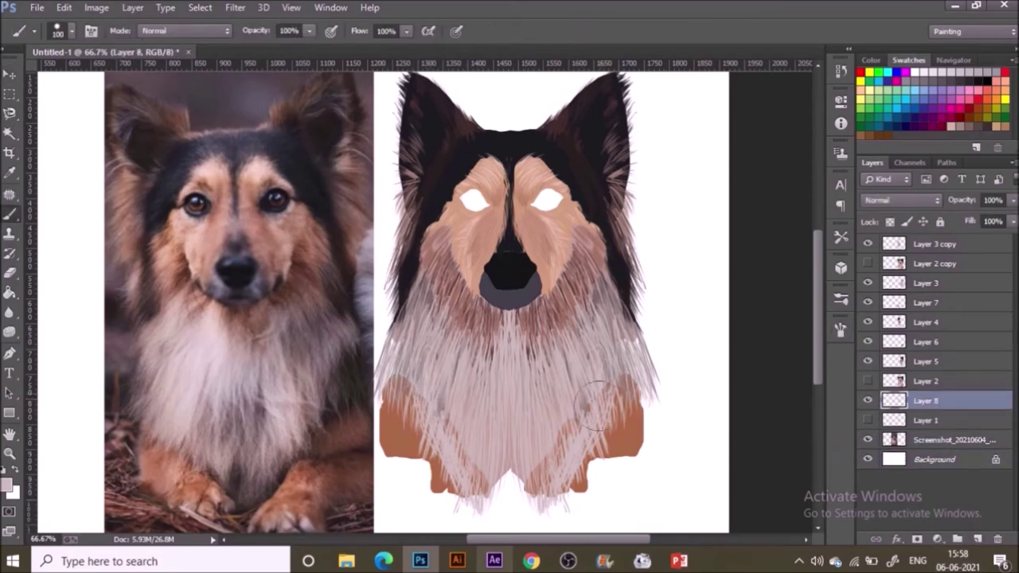
pyautogui.moveTo(513, 441)
pyautogui.mouseDown()
pyautogui.moveTo(592, 470)
pyautogui.moveTo(566, 413)
pyautogui.moveTo(493, 393)
pyautogui.moveTo(512, 434)
pyautogui.moveTo(508, 500)
pyautogui.mouseUp()
pyautogui.hotkey('ctrl', 'z')
# Step: Paint thin pale hair strokes with a 10 px brush on Layer 3, filling the gap between the legs below the chest
pyautogui.click(925, 381)
pyautogui.click(926, 283)
pyautogui.press('[')
pyautogui.press('[')
pyautogui.press('[')
pyautogui.press('[')
pyautogui.press('[')
pyautogui.press('[')
pyautogui.press('[')
pyautogui.press('[')
pyautogui.press('[')
pyautogui.moveTo(507, 478)
pyautogui.mouseDown()
pyautogui.moveTo(505, 513)
pyautogui.moveTo(490, 496)
pyautogui.moveTo(528, 519)
pyautogui.moveTo(503, 517)
pyautogui.mouseUp()
pyautogui.moveTo(506, 482)
pyautogui.mouseDown()
pyautogui.moveTo(528, 518)
pyautogui.moveTo(514, 509)
pyautogui.moveTo(499, 517)
pyautogui.moveTo(523, 481)
pyautogui.moveTo(498, 508)
pyautogui.mouseUp()
pyautogui.moveTo(498, 484)
pyautogui.mouseDown()
pyautogui.moveTo(495, 509)
pyautogui.moveTo(526, 519)
pyautogui.moveTo(519, 530)
pyautogui.moveTo(495, 513)
pyautogui.mouseUp()
pyautogui.moveTo(516, 479); pyautogui.dragTo(522, 525)
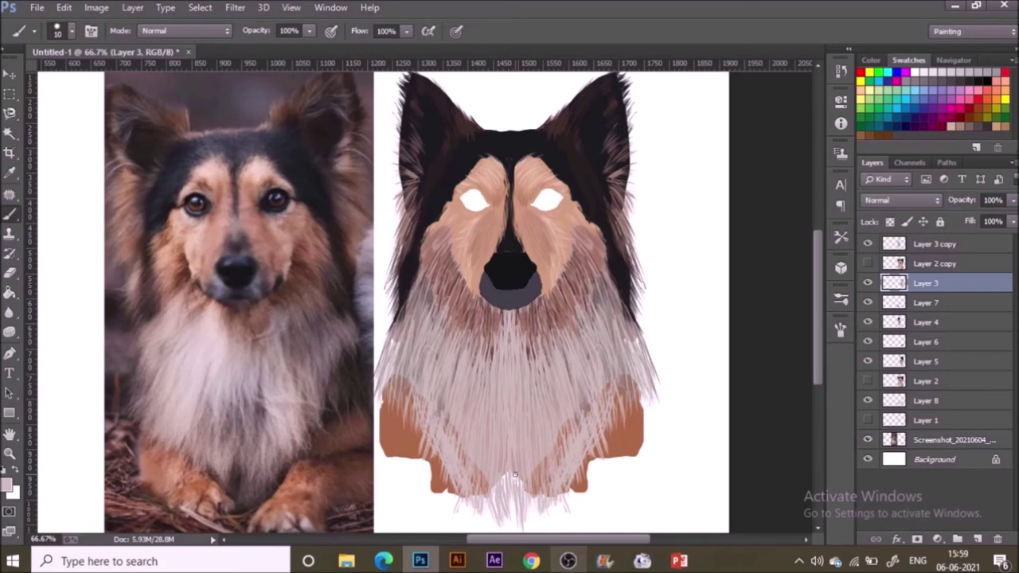
pyautogui.moveTo(537, 470); pyautogui.dragTo(533, 506)
# Step: Sample the pale pink chest fur from the photo and paint light strands on the left side of the chest on Layer 3 copy
pyautogui.keyDown('alt'); pyautogui.click(207, 351); pyautogui.keyUp('alt')
pyautogui.click(913, 245)
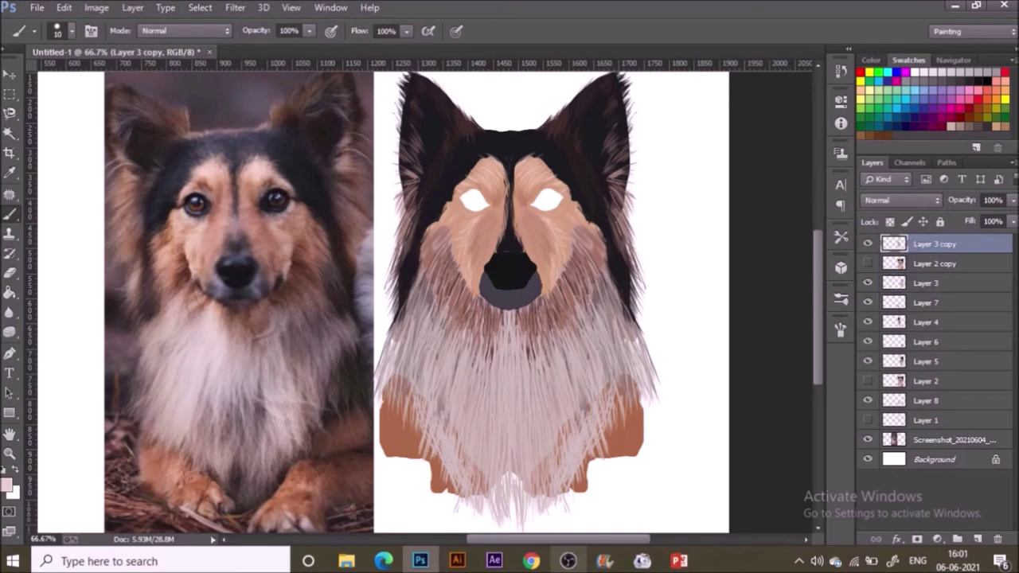
pyautogui.moveTo(478, 310); pyautogui.dragTo(469, 369)
pyautogui.moveTo(470, 315)
pyautogui.mouseDown()
pyautogui.moveTo(460, 374)
pyautogui.moveTo(465, 344)
pyautogui.mouseUp()
pyautogui.moveTo(473, 307)
pyautogui.mouseDown()
pyautogui.moveTo(467, 351)
pyautogui.moveTo(467, 340)
pyautogui.mouseUp()
pyautogui.moveTo(460, 307)
pyautogui.mouseDown()
pyautogui.moveTo(445, 358)
pyautogui.moveTo(452, 353)
pyautogui.mouseUp()
pyautogui.moveTo(463, 293)
pyautogui.mouseDown()
pyautogui.moveTo(453, 338)
pyautogui.moveTo(460, 330)
pyautogui.mouseUp()
pyautogui.moveTo(467, 288); pyautogui.dragTo(441, 374)
pyautogui.moveTo(475, 291)
pyautogui.mouseDown()
pyautogui.moveTo(456, 351)
pyautogui.moveTo(447, 292)
pyautogui.mouseUp()
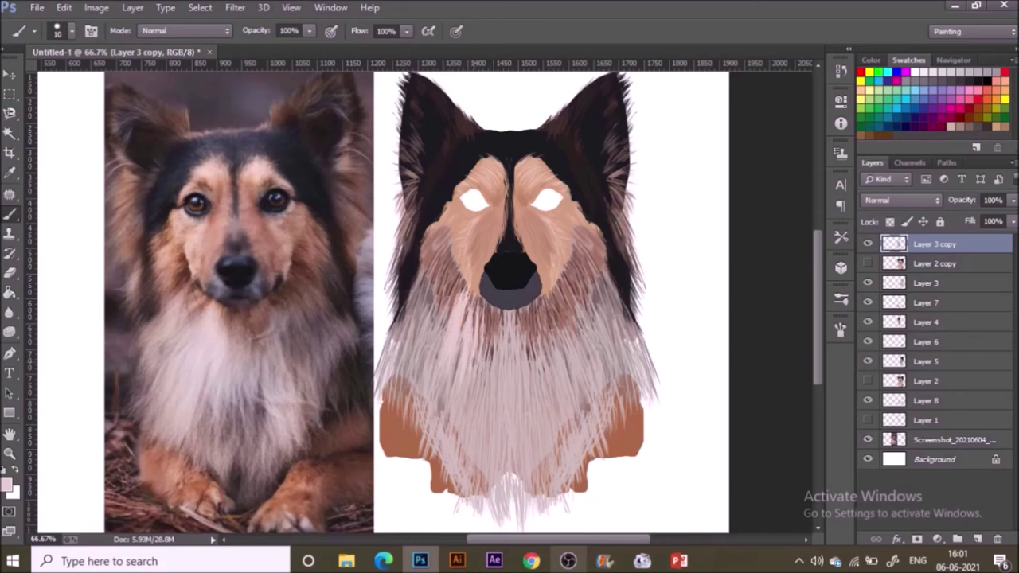
pyautogui.moveTo(473, 370); pyautogui.dragTo(461, 299)
pyautogui.moveTo(488, 430); pyautogui.dragTo(486, 325)
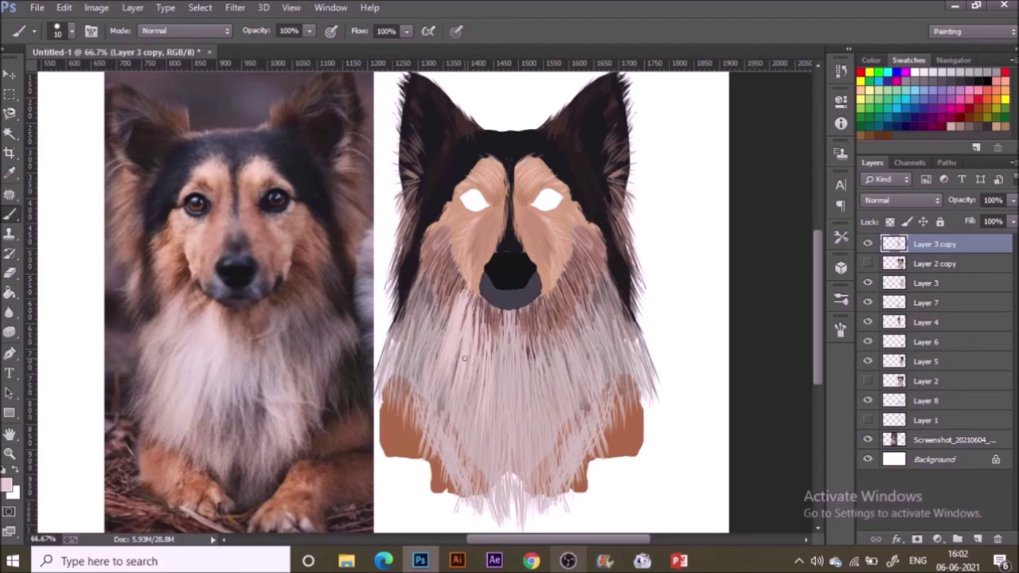
# Step: Add more pale strands to the outer left neck fur and the lower right side of the chest
pyautogui.moveTo(430, 310); pyautogui.dragTo(443, 280)
pyautogui.moveTo(420, 332)
pyautogui.mouseDown()
pyautogui.moveTo(439, 278)
pyautogui.moveTo(430, 272)
pyautogui.mouseUp()
pyautogui.moveTo(571, 421)
pyautogui.mouseDown()
pyautogui.moveTo(579, 336)
pyautogui.moveTo(567, 360)
pyautogui.moveTo(578, 352)
pyautogui.mouseUp()
pyautogui.moveTo(541, 452); pyautogui.dragTo(559, 371)
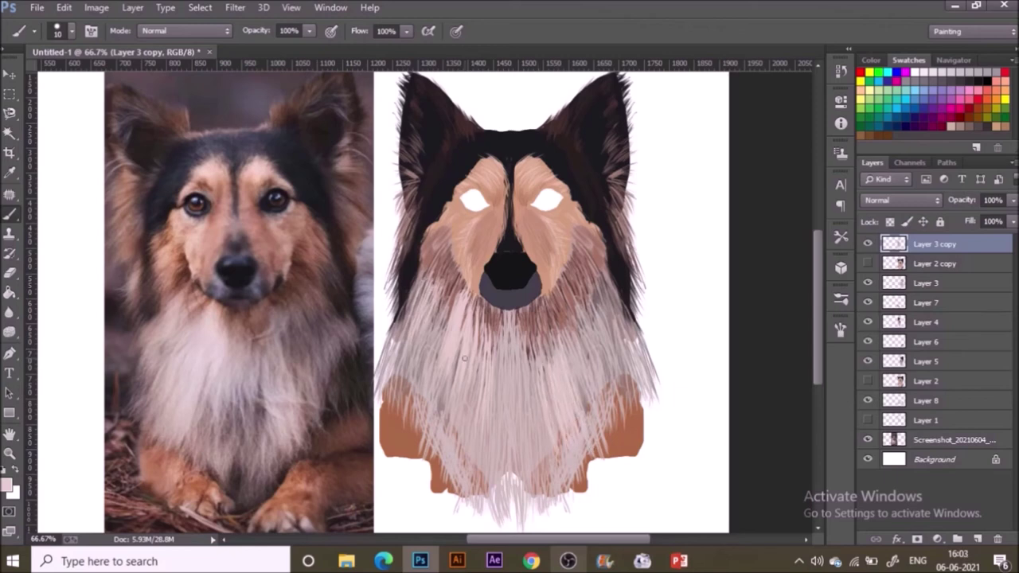
# Step: Create a new layer above Layer 2 copy and paint reddish-brown fur strokes, sampled from the photo's leg, on the legs
pyautogui.scroll(1, 464, 358)
pyautogui.click(932, 266)
pyautogui.click(977, 540)
pyautogui.keyDown('alt'); pyautogui.click(310, 491); pyautogui.keyUp('alt')
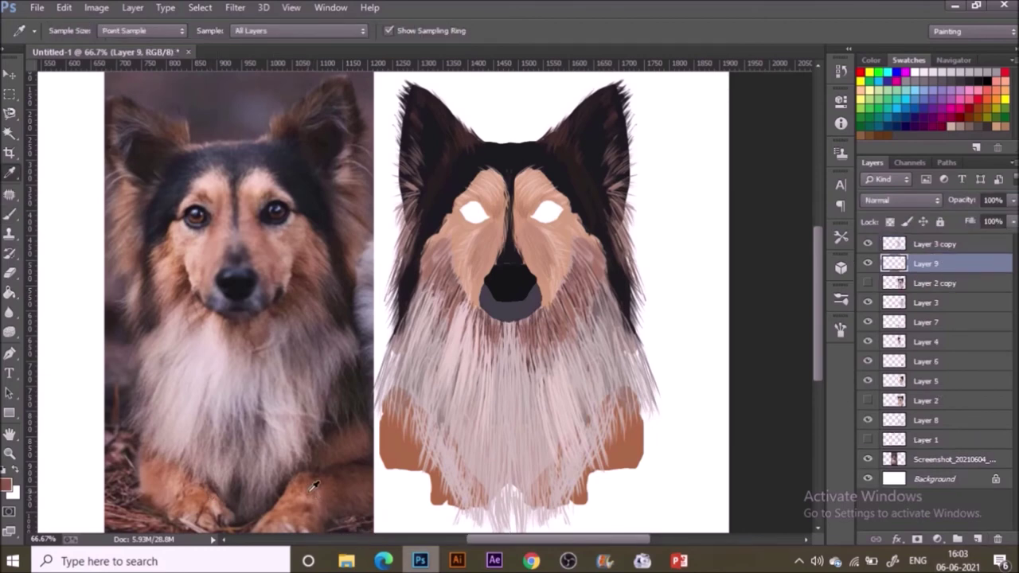
pyautogui.press('b')
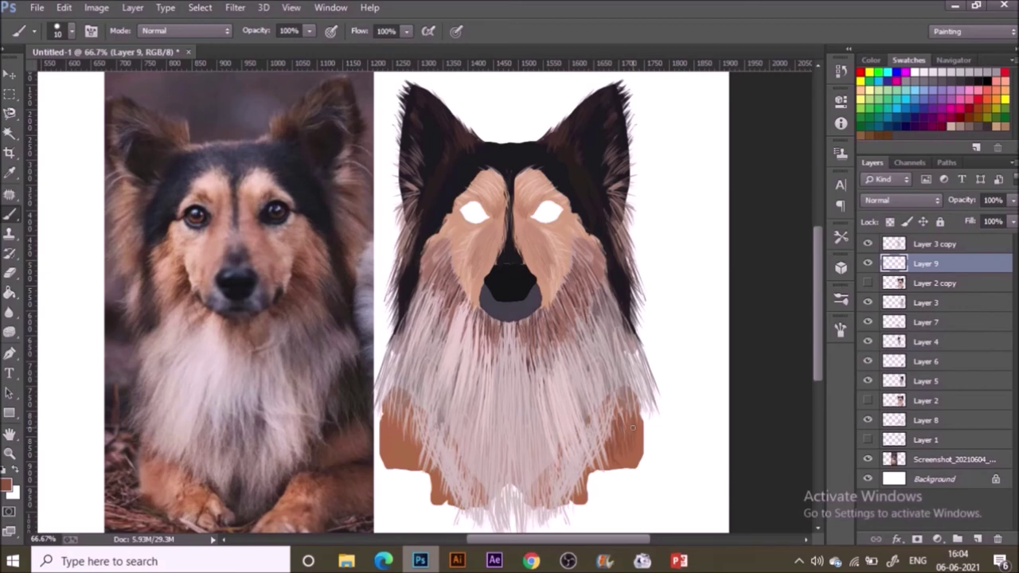
pyautogui.moveTo(642, 413); pyautogui.dragTo(646, 447)
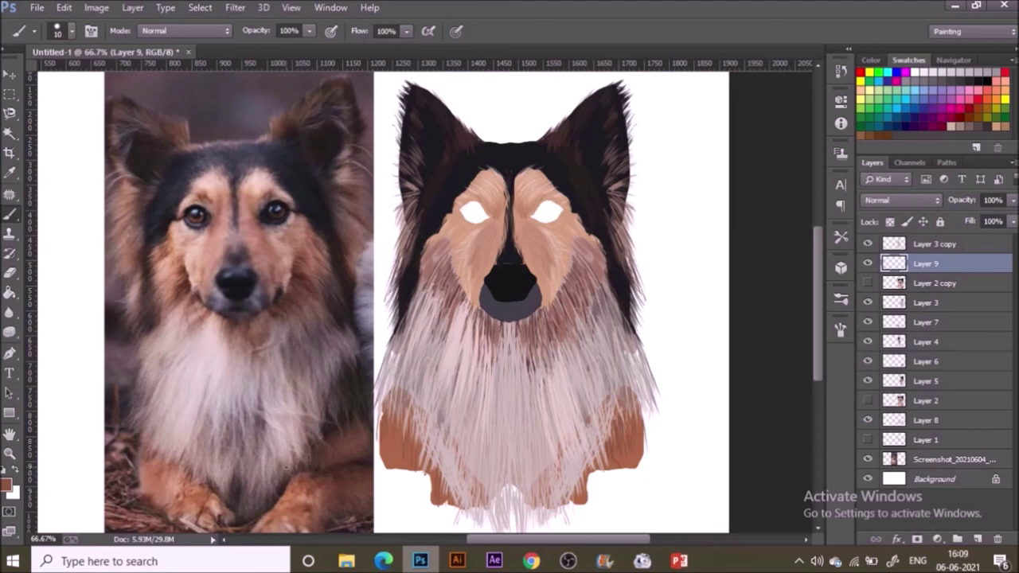
# Step: Create a new layer above Layer 1 and paint a dark outline, sampled from the photo, around the right eye
pyautogui.click(947, 441)
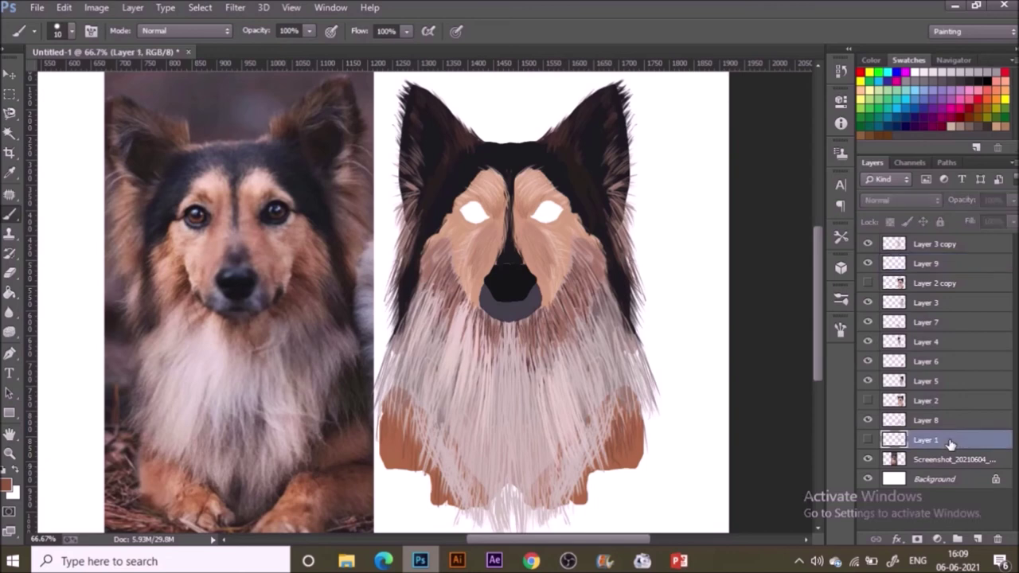
pyautogui.keyDown('alt'); pyautogui.click(272, 211); pyautogui.keyUp('alt')
pyautogui.click(977, 539)
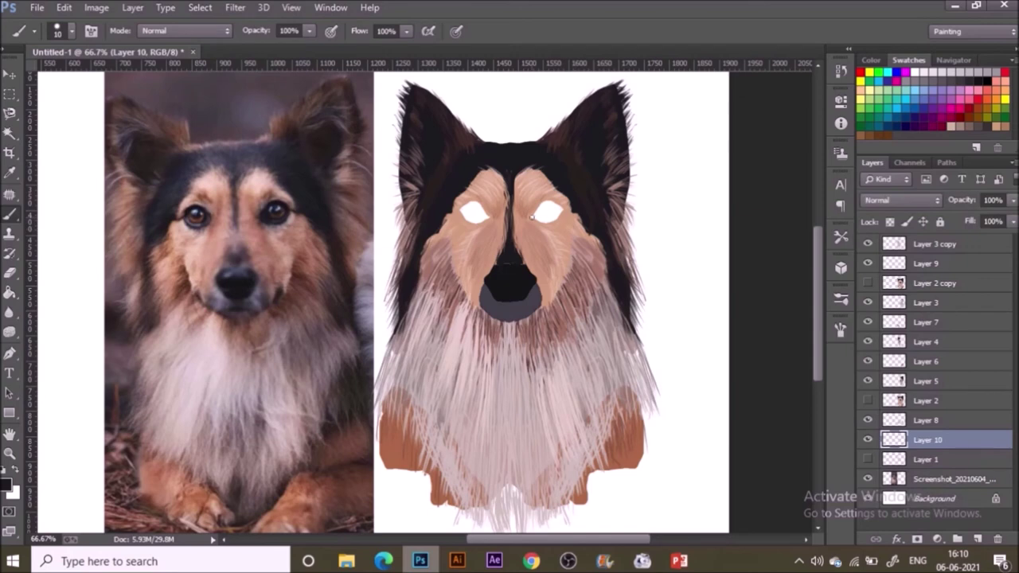
pyautogui.moveTo(535, 215)
pyautogui.mouseDown()
pyautogui.moveTo(562, 211)
pyautogui.moveTo(542, 221)
pyautogui.moveTo(557, 218)
pyautogui.moveTo(562, 210)
pyautogui.moveTo(533, 219)
pyautogui.moveTo(557, 201)
pyautogui.moveTo(536, 209)
pyautogui.moveTo(547, 203)
pyautogui.mouseUp()
pyautogui.moveTo(561, 209); pyautogui.dragTo(550, 216)
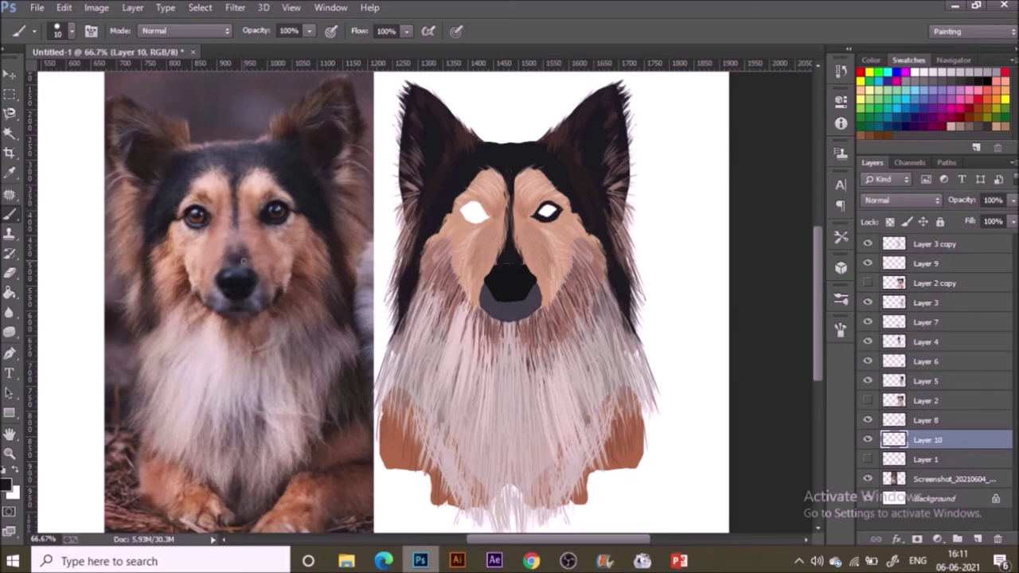
# Step: Fill the right eye's iris on a new layer with a 35 px brush and a brown sampled from the photo's eye
pyautogui.keyDown('alt'); pyautogui.click(280, 211); pyautogui.keyUp('alt')
pyautogui.press(']')
pyautogui.press(']')
pyautogui.press(']')
pyautogui.press(']')
pyautogui.press(']')
pyautogui.hotkey('ctrl', 'shift', 'alt', 'n')
pyautogui.click(547, 212)
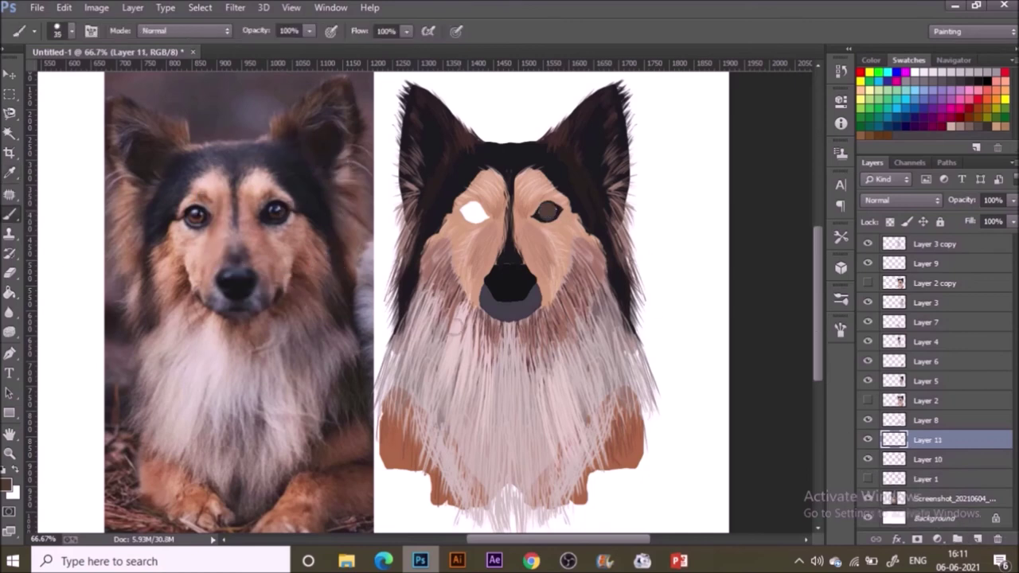
# Step: Sample a dark brown from the photo's eye, set the brush to 10 px, and clip a new layer to Layer 11
pyautogui.keyDown('alt'); pyautogui.click(274, 214); pyautogui.keyUp('alt')
pyautogui.press('[')
pyautogui.press('[')
pyautogui.press('[')
pyautogui.press('[')
pyautogui.press('[')
pyautogui.click(977, 540)
pyautogui.rightClick(949, 439)
pyautogui.click(654, 267)
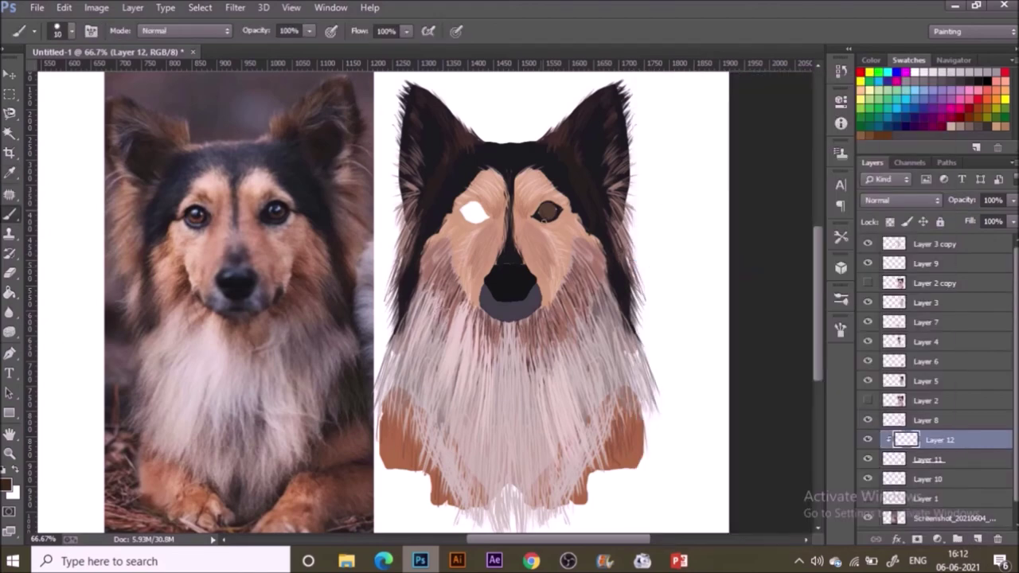
# Step: Paint the dark pupil in the right eye on Layer 12 using the colour of the eye's outline
pyautogui.scroll(2, 546, 223)
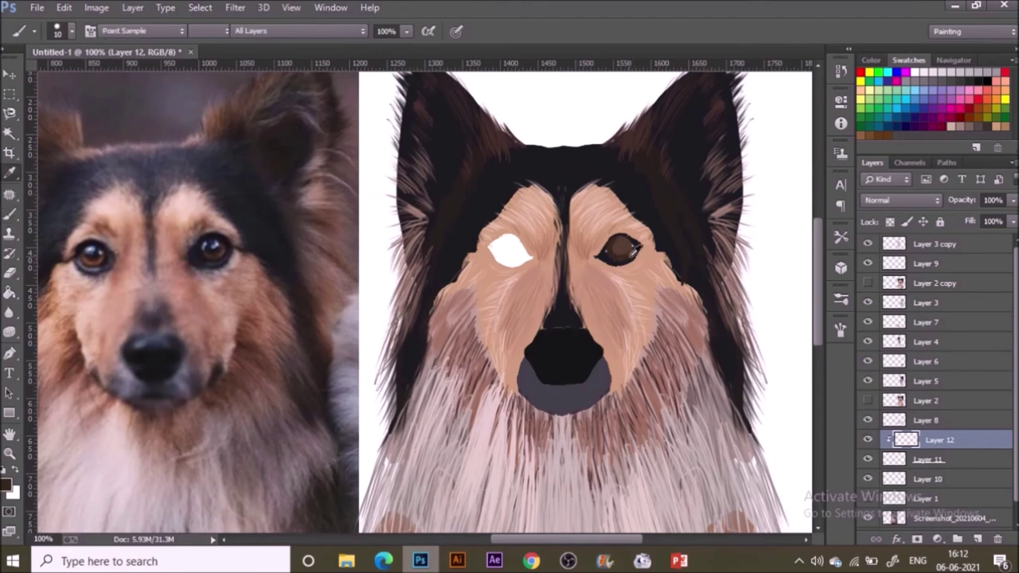
pyautogui.keyDown('alt'); pyautogui.click(632, 252); pyautogui.keyUp('alt')
pyautogui.moveTo(624, 241)
pyautogui.mouseDown()
pyautogui.moveTo(619, 256)
pyautogui.moveTo(624, 245)
pyautogui.mouseUp()
# Step: Paint soft greyish reflections in the right eye at reduced brush opacity, using colours sampled from the photo's eye
pyautogui.keyDown('alt'); pyautogui.click(226, 236); pyautogui.keyUp('alt')
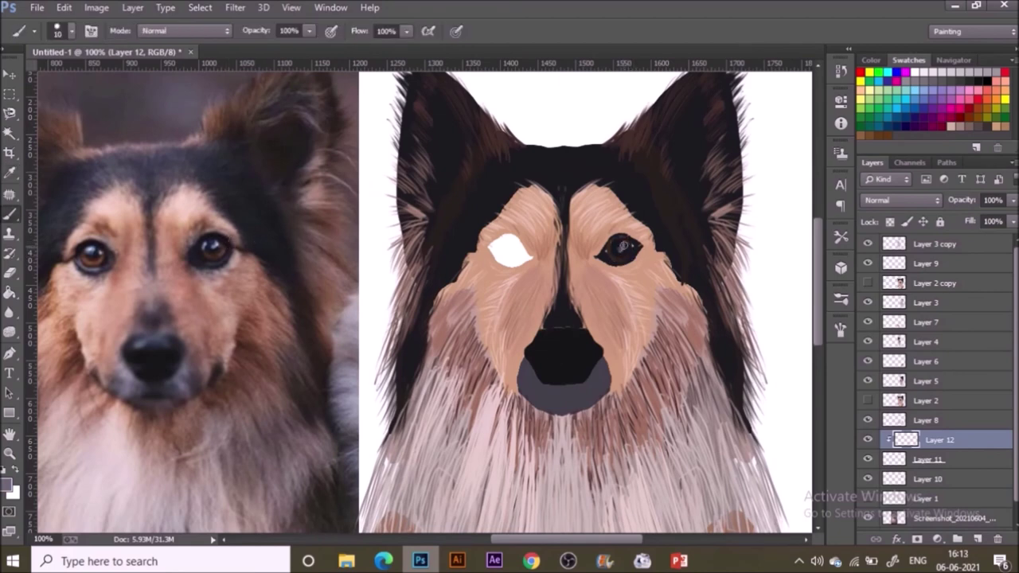
pyautogui.moveTo(307, 30); pyautogui.dragTo(262, 45)
pyautogui.keyDown('alt'); pyautogui.click(218, 249); pyautogui.keyUp('alt')
pyautogui.moveTo(631, 241)
pyautogui.mouseDown()
pyautogui.moveTo(615, 239)
pyautogui.moveTo(617, 247)
pyautogui.mouseUp()
pyautogui.keyDown('alt'); pyautogui.click(218, 250); pyautogui.keyUp('alt')
pyautogui.press('F5')
pyautogui.press('F5')
pyautogui.keyDown('alt'); pyautogui.click(221, 241); pyautogui.keyUp('alt')
pyautogui.keyDown('alt'); pyautogui.click(215, 249); pyautogui.keyUp('alt')
# Step: Restore the brush opacity to 100% and paint small white highlights in the right eye on Layer 12 with an 8 px brush
pyautogui.press('p')
pyautogui.click(927, 459)
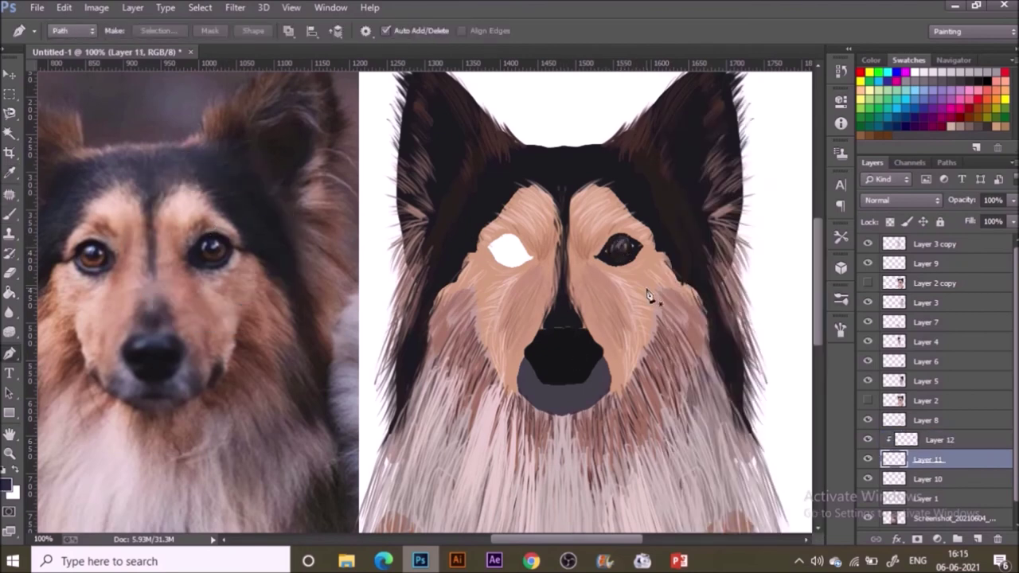
pyautogui.press('b')
pyautogui.press(']')
pyautogui.click(310, 31)
pyautogui.moveTo(309, 49); pyautogui.dragTo(361, 49)
pyautogui.keyDown('alt'); pyautogui.click(220, 248); pyautogui.keyUp('alt')
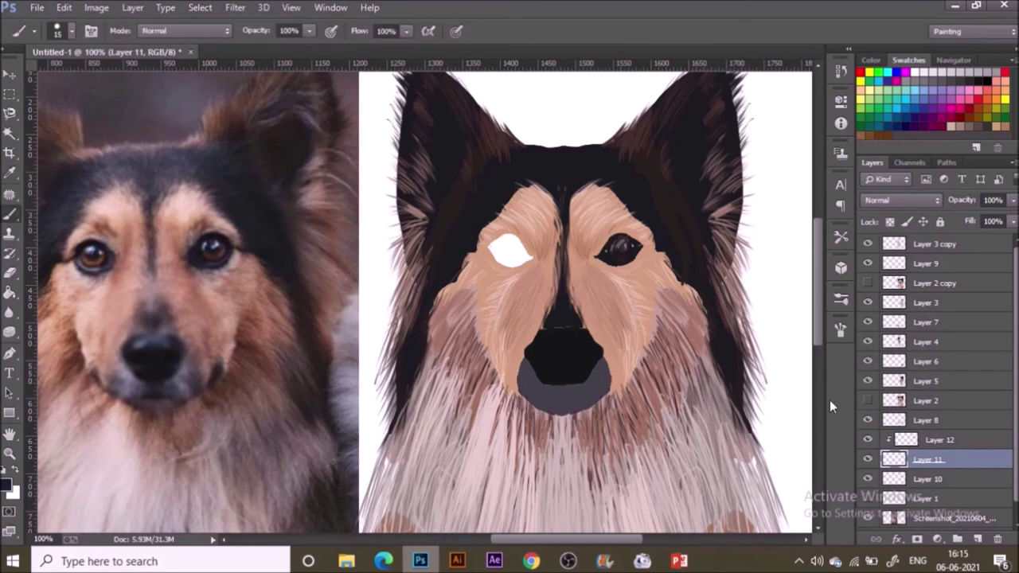
pyautogui.click(939, 440)
pyautogui.keyDown('alt'); pyautogui.click(790, 227); pyautogui.keyUp('alt')
pyautogui.moveTo(624, 256); pyautogui.dragTo(618, 247)
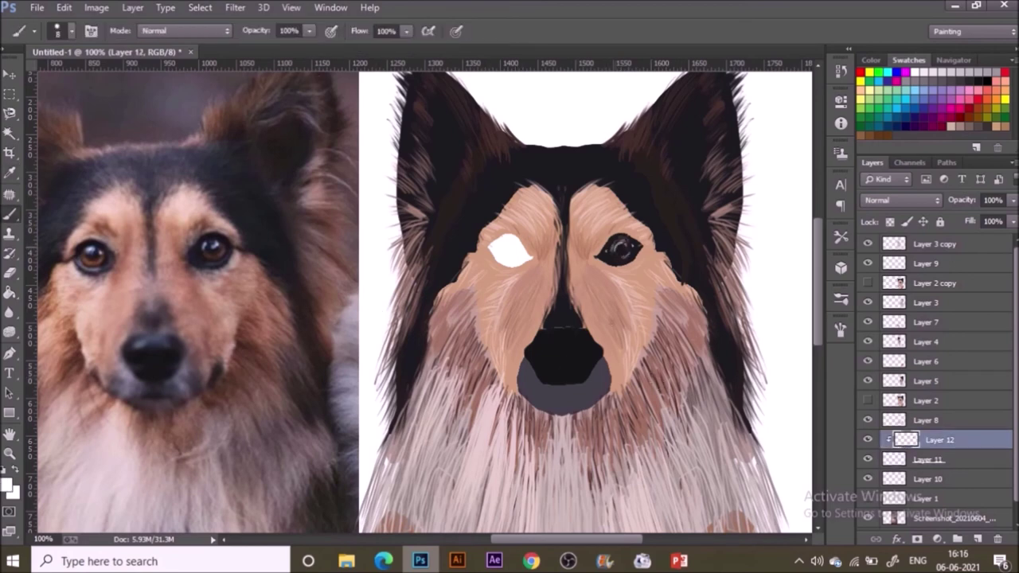
# Step: Select Layer 10 and touch up the right eye with a dark brush stroke
pyautogui.press('v')
pyautogui.click(958, 478)
pyautogui.press('b')
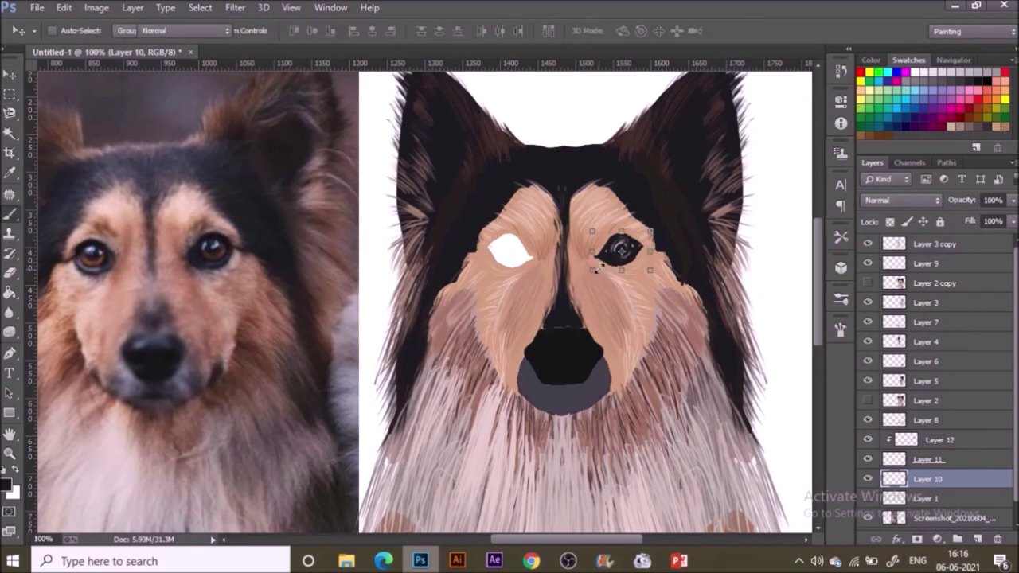
pyautogui.moveTo(629, 249); pyautogui.dragTo(636, 259)
# Step: Sample white from the canvas and brighten the right eye's highlights on Layer 12 with a 4 px brush
pyautogui.click(10, 74)
pyautogui.hotkey('ctrl', '-')
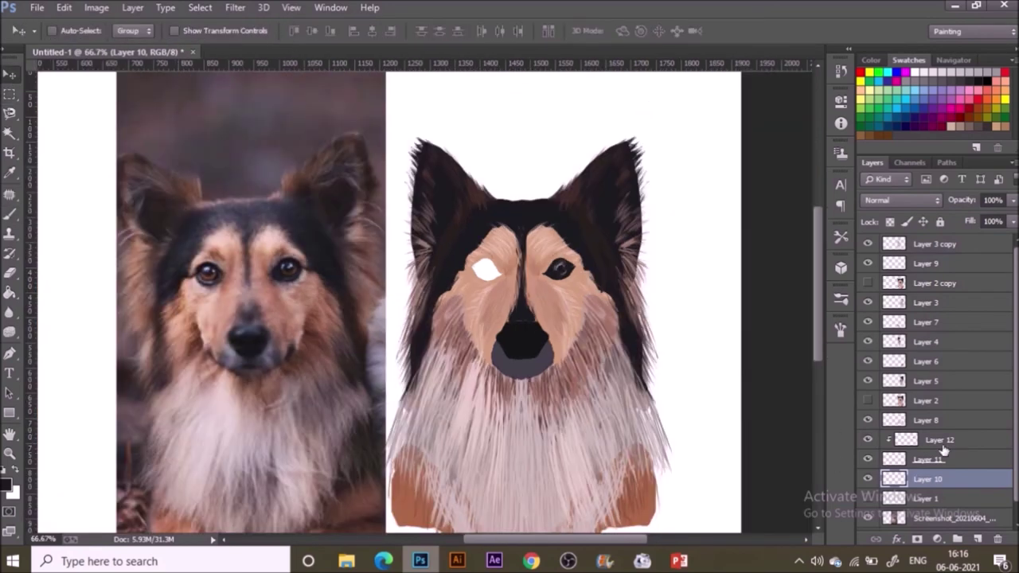
pyautogui.keyDown('shift'); pyautogui.click(940, 442); pyautogui.keyUp('shift')
pyautogui.click(9, 215)
pyautogui.keyDown('alt'); pyautogui.click(709, 326); pyautogui.keyUp('alt')
pyautogui.click(939, 440)
pyautogui.press('[')
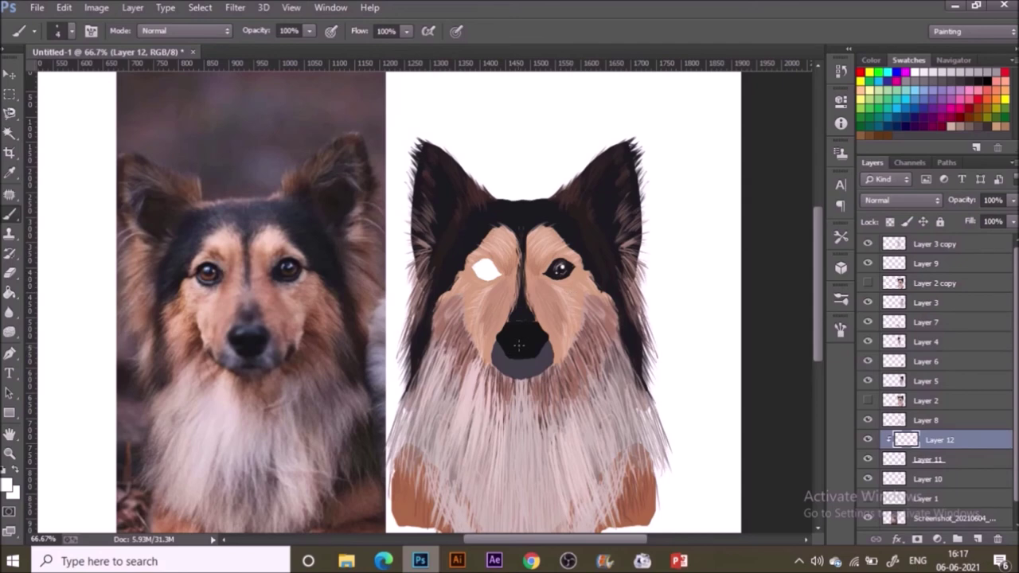
# Step: Duplicate Layers 10 to 12 onto the empty left eye socket and flip the copy horizontally
pyautogui.press('v')
pyautogui.keyDown('shift'); pyautogui.click(939, 480); pyautogui.keyUp('shift')
pyautogui.moveTo(563, 272); pyautogui.dragTo(487, 273)
pyautogui.click(64, 8)
pyautogui.moveTo(279, 285)
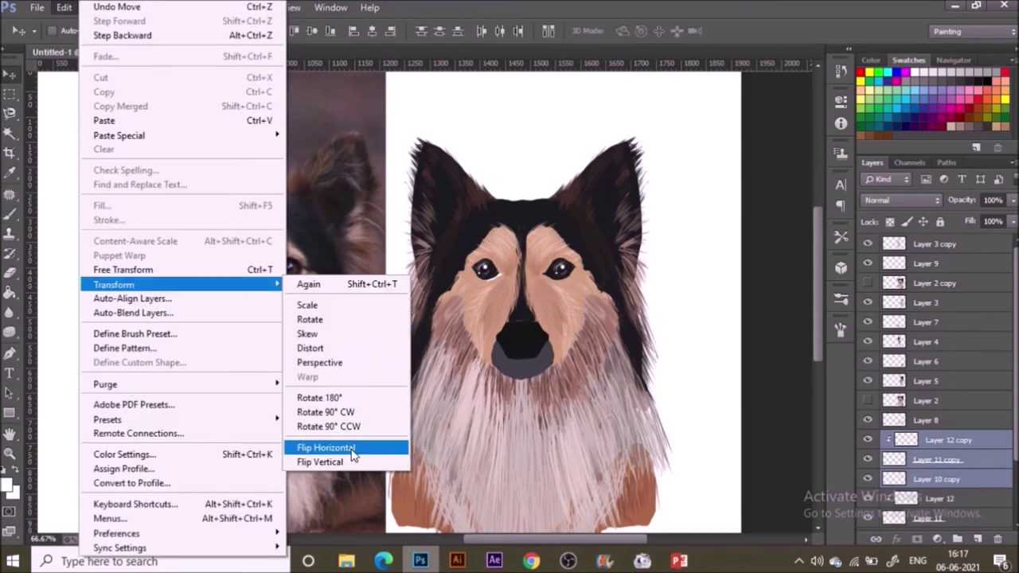
pyautogui.click(351, 448)
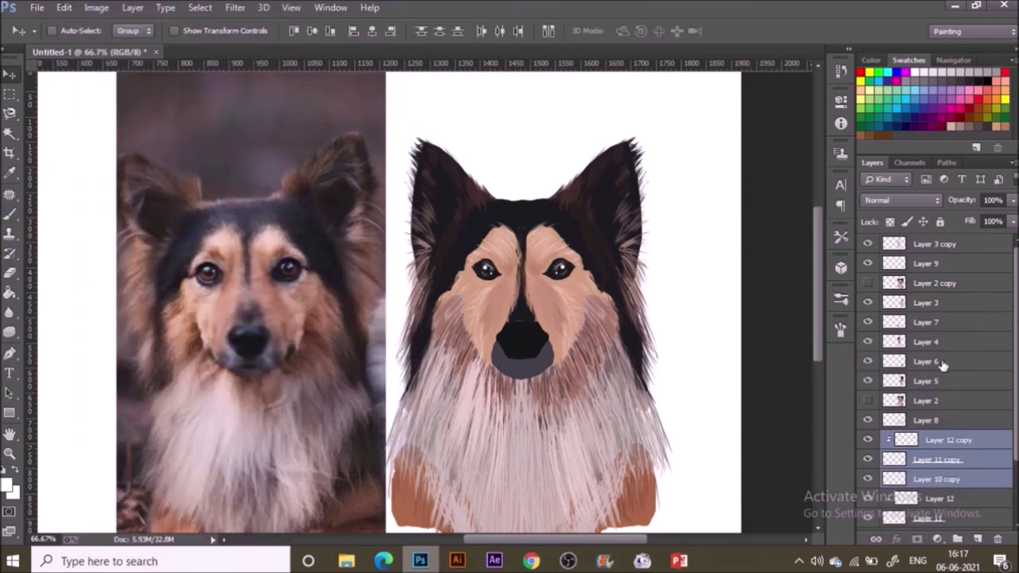
# Step: Add a new layer above Layer 2 copy and paint the dark mouth lines on the muzzle with a 9 px brush, sampling the nose colour
pyautogui.click(934, 283)
pyautogui.click(977, 540)
pyautogui.press('b')
pyautogui.keyDown('alt'); pyautogui.click(535, 355); pyautogui.keyUp('alt')
pyautogui.press('[')
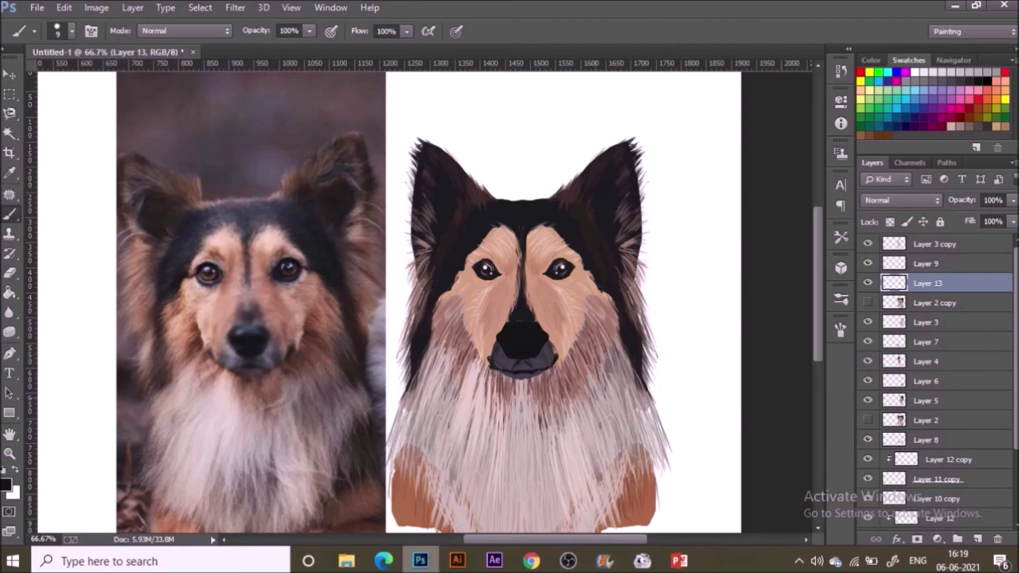
pyautogui.press('v')
pyautogui.hotkey('ctrl', '+')
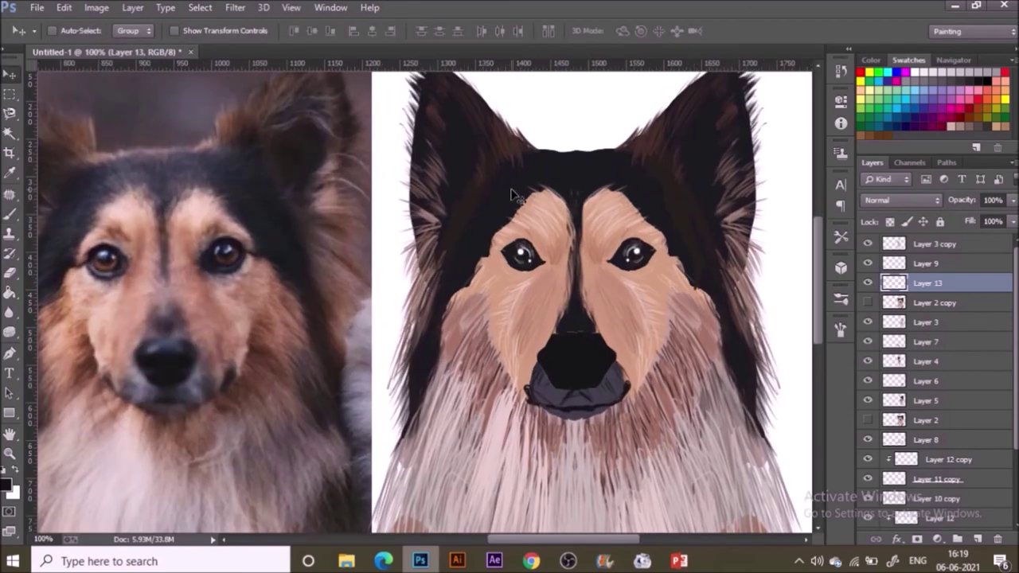
# Step: Add a new layer above the Screenshot layer and paint reddish-brown ground strokes on both sides beneath the dog with a 9 px brush
pyautogui.hotkey('ctrl', '0')
pyautogui.scroll(-5, 964, 507)
pyautogui.click(964, 503)
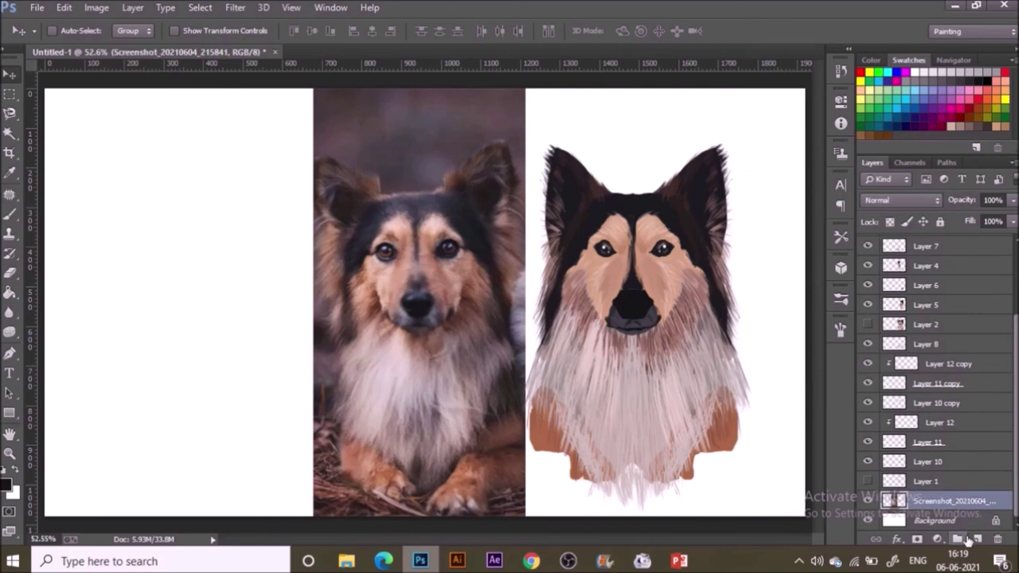
pyautogui.click(966, 539)
pyautogui.press('b')
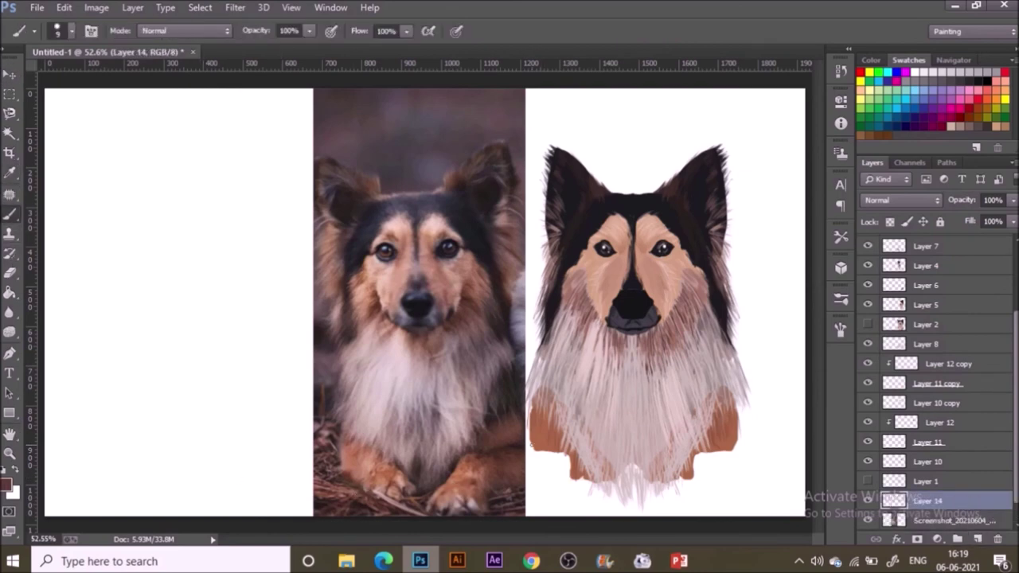
pyautogui.moveTo(528, 447); pyautogui.dragTo(571, 469)
pyautogui.moveTo(539, 472); pyautogui.dragTo(573, 474)
pyautogui.moveTo(544, 482)
pyautogui.mouseDown()
pyautogui.moveTo(651, 491)
pyautogui.moveTo(729, 477)
pyautogui.moveTo(761, 447)
pyautogui.mouseUp()
pyautogui.moveTo(692, 462)
pyautogui.mouseDown()
pyautogui.moveTo(754, 453)
pyautogui.moveTo(670, 482)
pyautogui.mouseUp()
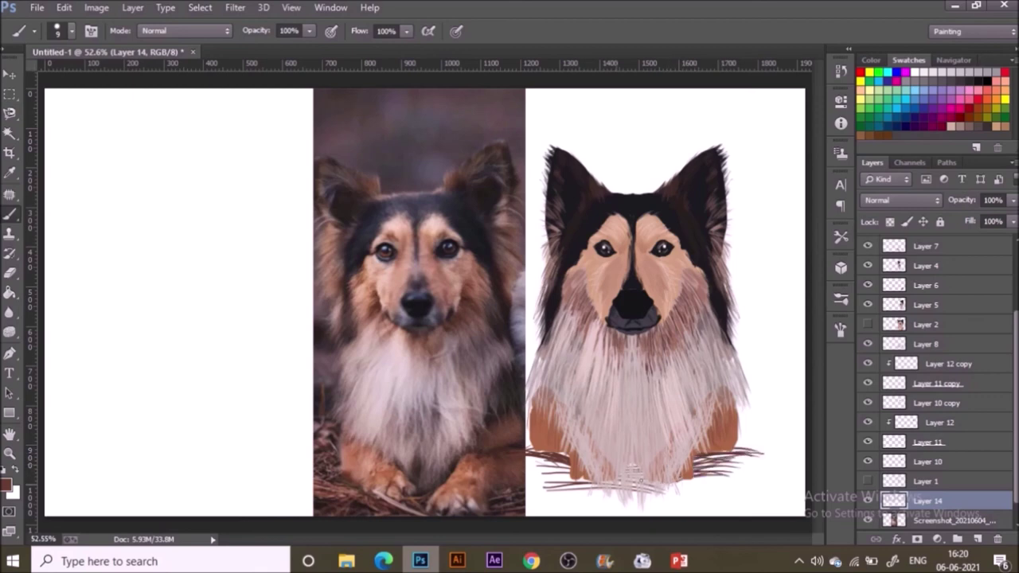
# Step: Add more reddish-brown ground strokes on Layer 14, mainly beside and below the dog's right-hand leg in the illustration
pyautogui.moveTo(570, 479); pyautogui.dragTo(599, 480)
pyautogui.moveTo(702, 457); pyautogui.dragTo(747, 459)
pyautogui.moveTo(720, 466)
pyautogui.mouseDown()
pyautogui.moveTo(752, 459)
pyautogui.moveTo(741, 468)
pyautogui.mouseUp()
pyautogui.moveTo(671, 486); pyautogui.dragTo(720, 476)
pyautogui.moveTo(664, 489); pyautogui.dragTo(723, 479)
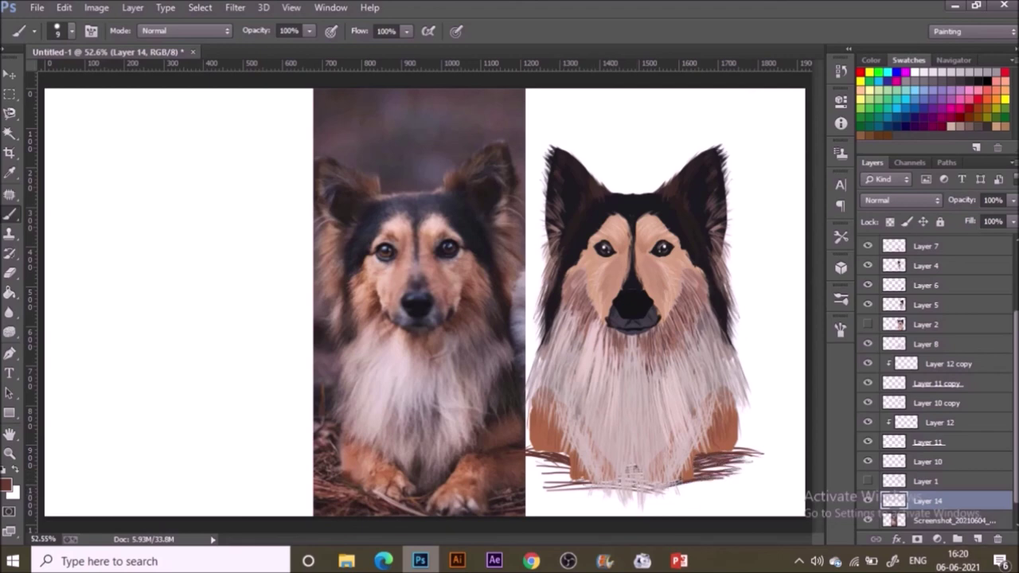
# Step: Thicken the ground on Layer 14 with dense reddish-brown strokes around and below the illustrated dog's left-hand leg
pyautogui.moveTo(611, 483); pyautogui.dragTo(560, 479)
pyautogui.moveTo(574, 481); pyautogui.dragTo(542, 475)
pyautogui.moveTo(569, 481)
pyautogui.mouseDown()
pyautogui.moveTo(531, 474)
pyautogui.moveTo(536, 467)
pyautogui.mouseUp()
pyautogui.moveTo(567, 471)
pyautogui.mouseDown()
pyautogui.moveTo(541, 465)
pyautogui.moveTo(551, 476)
pyautogui.mouseUp()
pyautogui.moveTo(636, 484)
pyautogui.mouseDown()
pyautogui.moveTo(552, 491)
pyautogui.moveTo(567, 488)
pyautogui.moveTo(526, 467)
pyautogui.mouseUp()
pyautogui.moveTo(571, 469); pyautogui.dragTo(526, 461)
pyautogui.moveTo(562, 466); pyautogui.dragTo(526, 459)
pyautogui.moveTo(555, 472); pyautogui.dragTo(534, 467)
pyautogui.moveTo(545, 477); pyautogui.dragTo(526, 472)
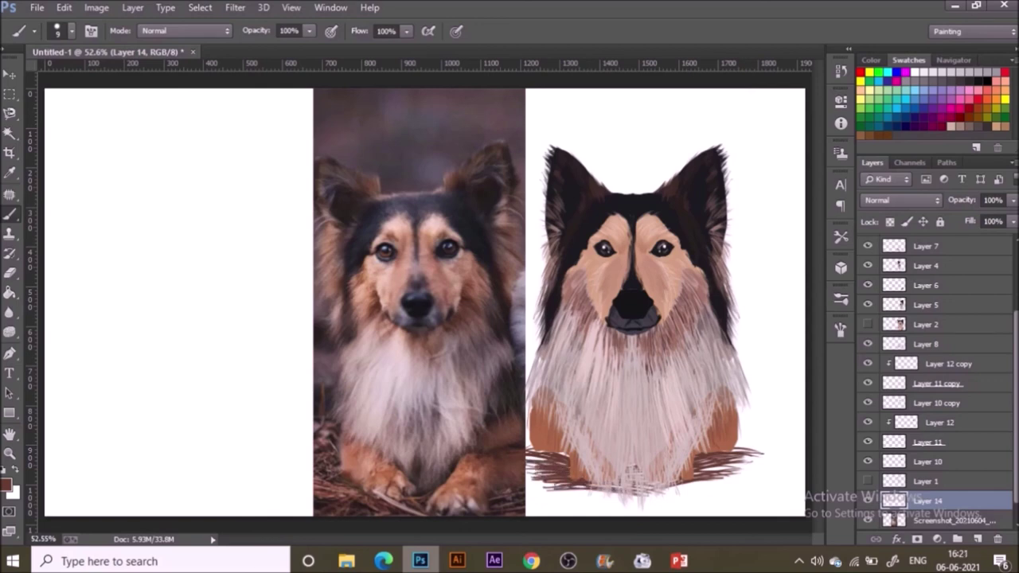
pyautogui.moveTo(586, 487); pyautogui.dragTo(527, 484)
pyautogui.moveTo(619, 494); pyautogui.dragTo(537, 491)
# Step: Add a new layer between the Screenshot layer and Layer 14 and fill it with a dusty reddish brown as the background
pyautogui.click(961, 521)
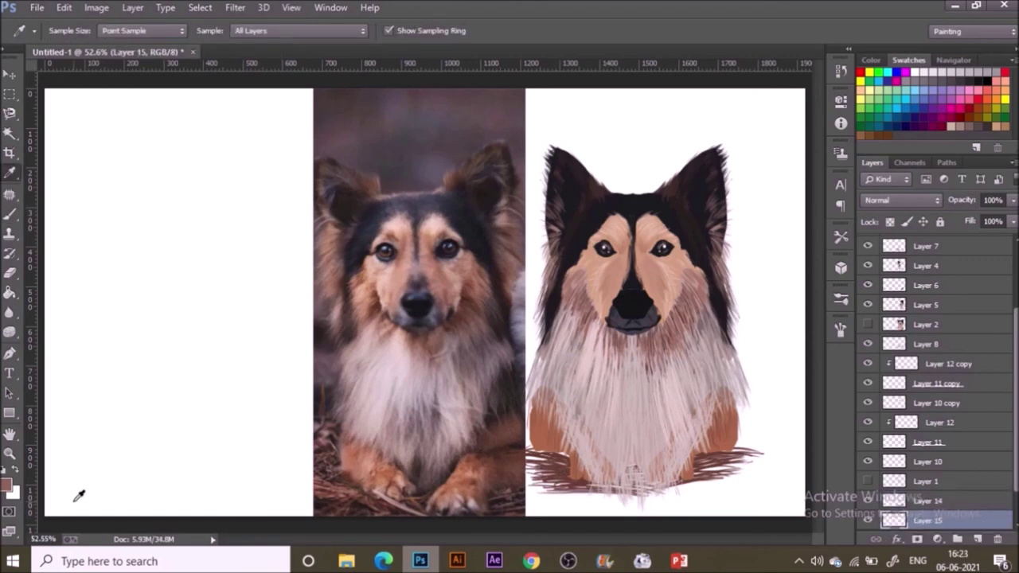
pyautogui.press('h')
pyautogui.press('j')
pyautogui.hotkey('shift', 'j')
pyautogui.hotkey('shift', 'j')
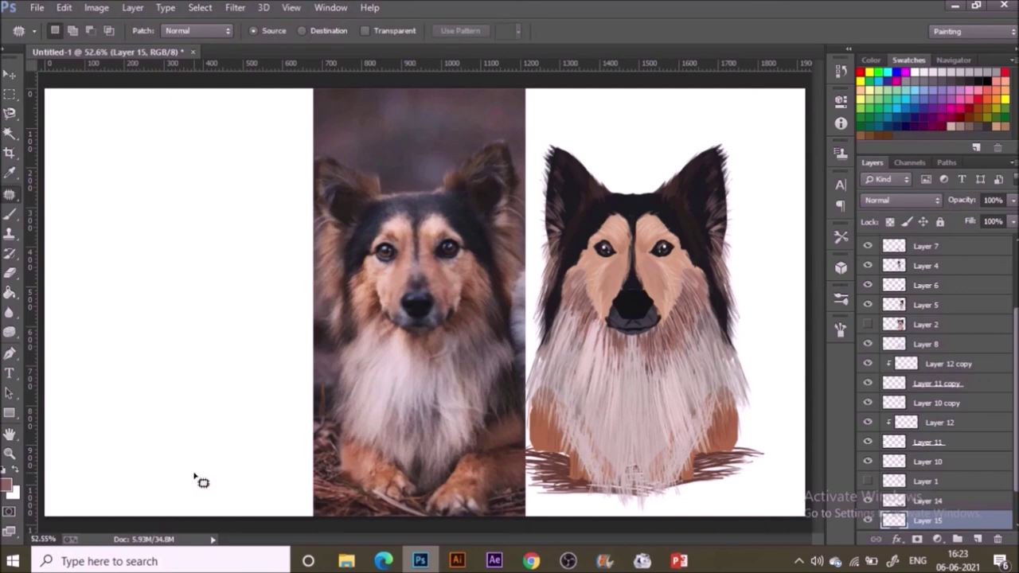
pyautogui.press('g')
pyautogui.click(199, 479)
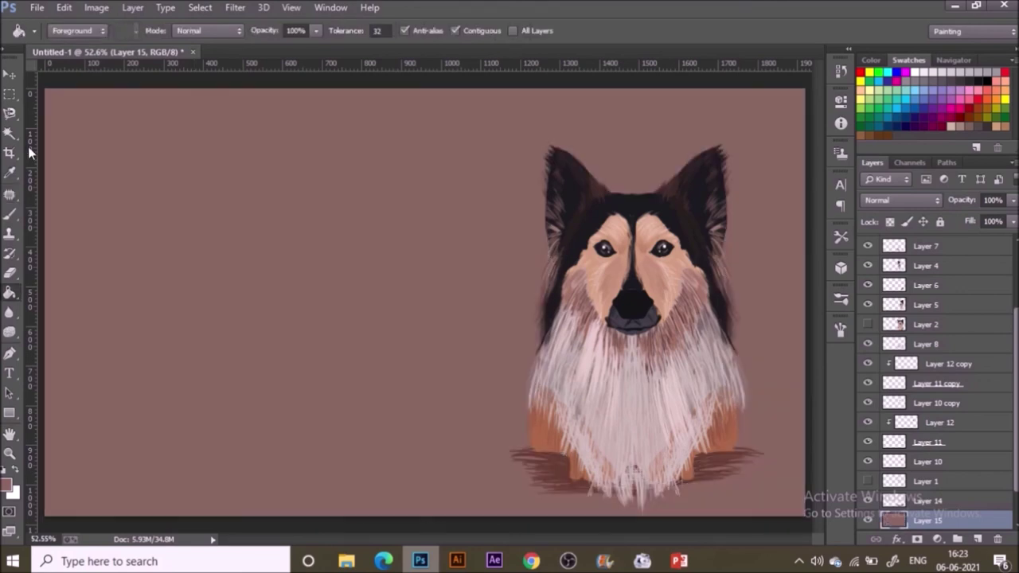
pyautogui.press('v')
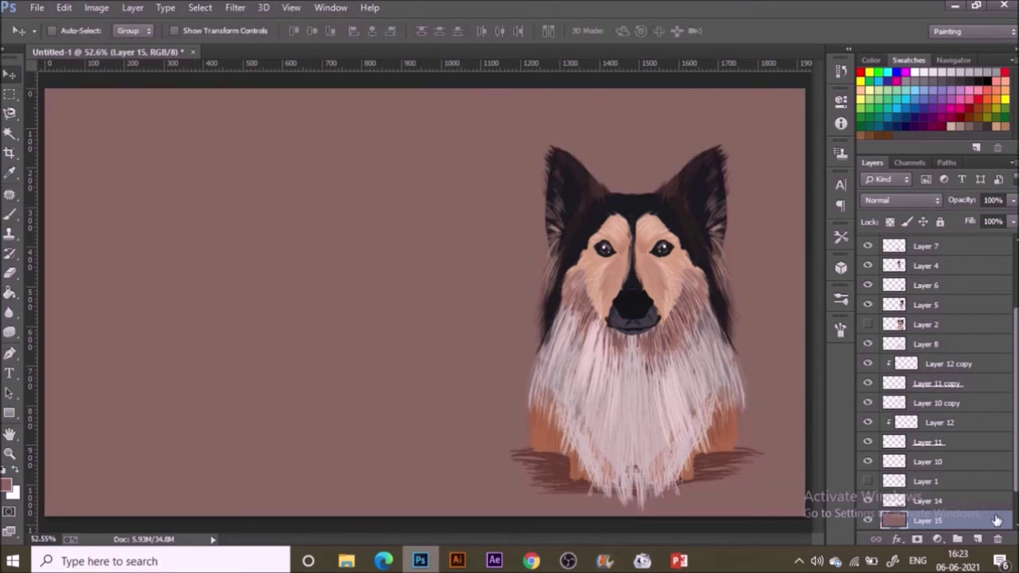